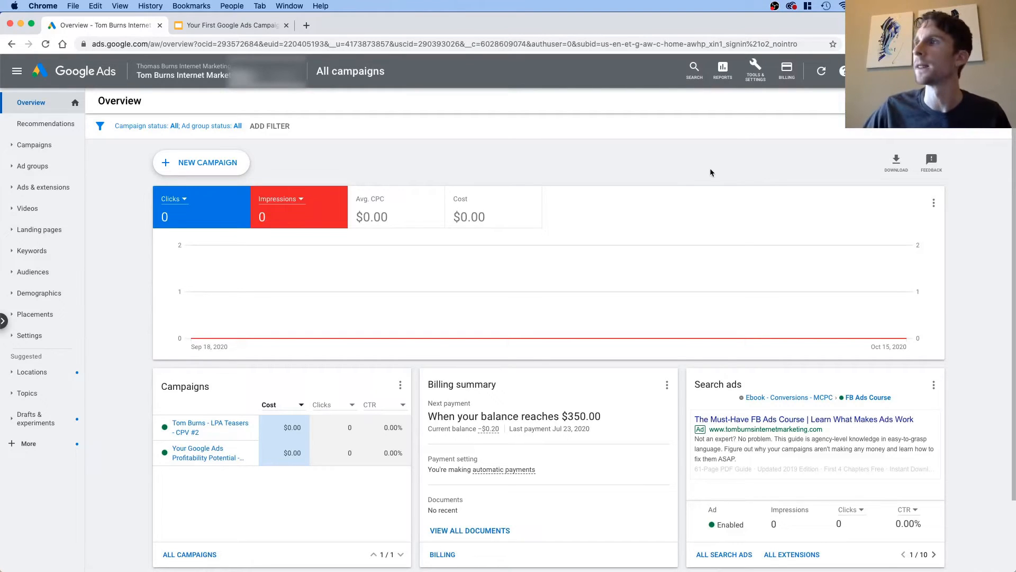
Step: Open Keyword Planner and start discovering new keywords
left_click(751, 69)
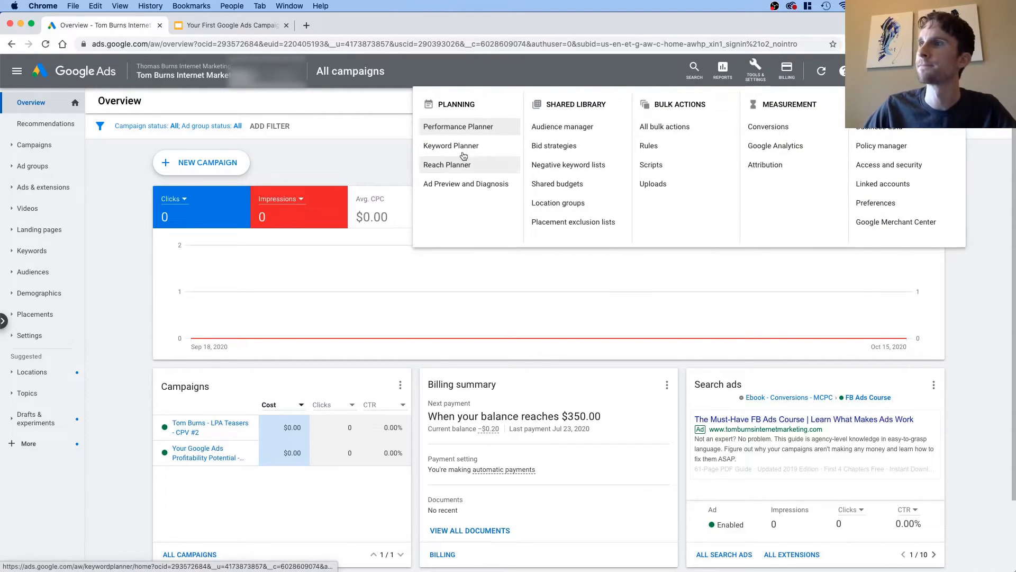
left_click(433, 148)
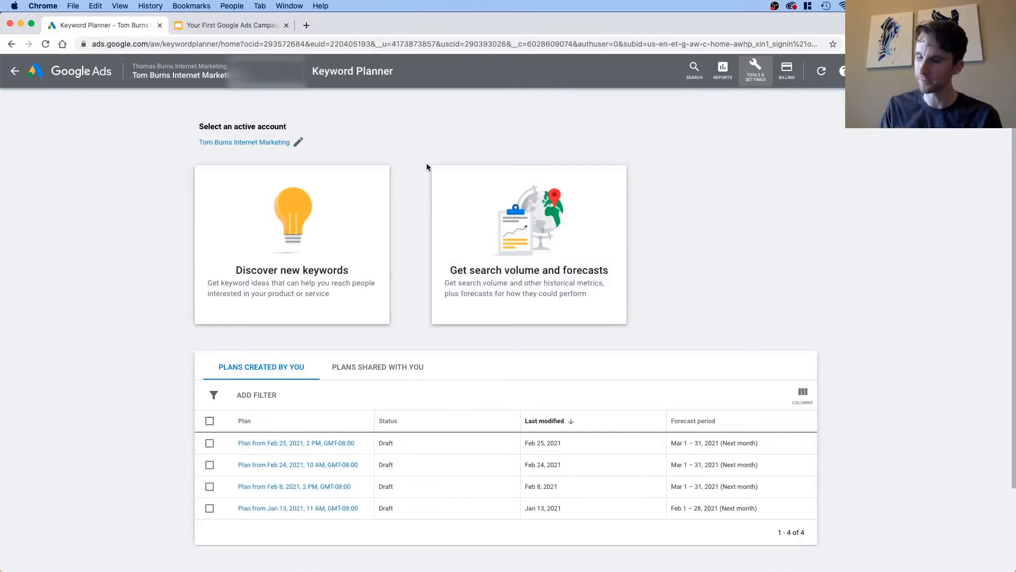
left_click(328, 264)
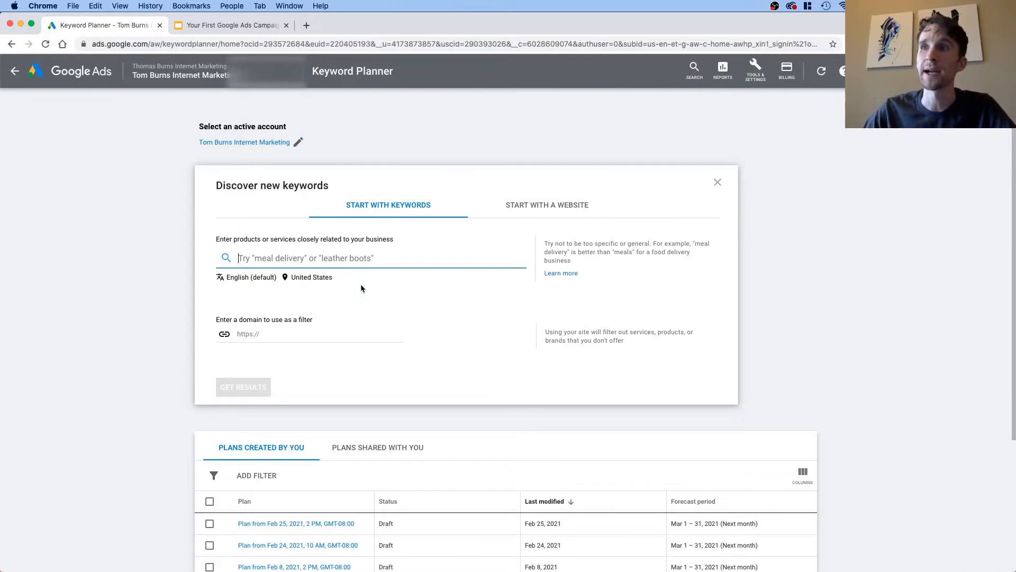
Step: Replace the United States as the targeted location with the city of Portland, Oregon, and save the location
left_click(298, 279)
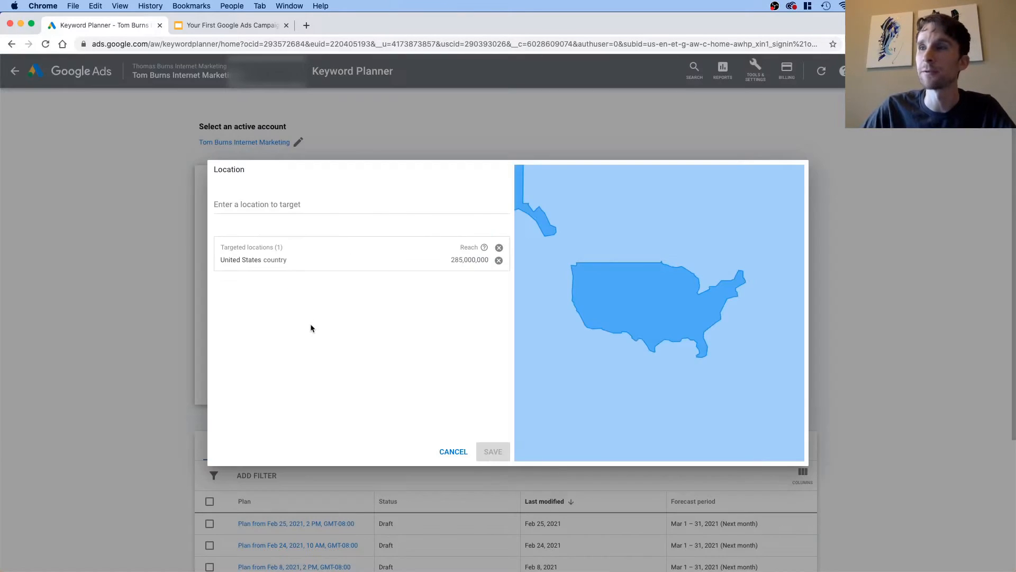
left_click(497, 259)
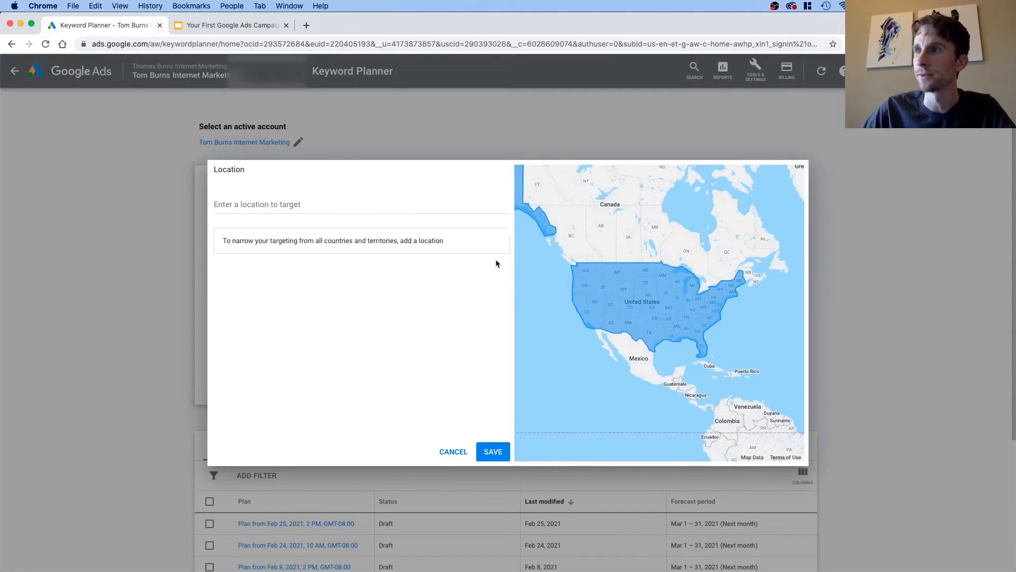
left_click(391, 207)
type("por")
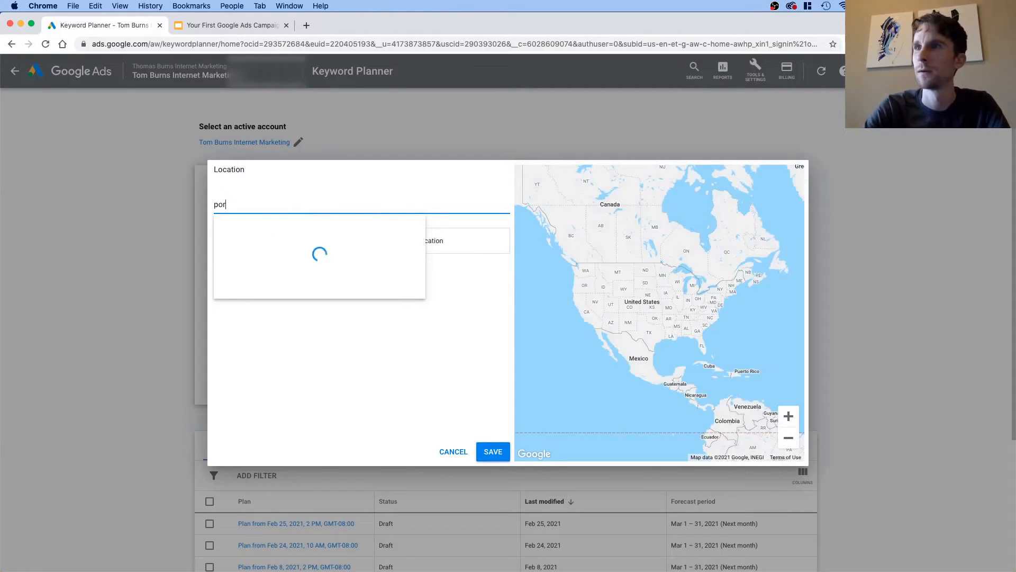
type("tland or")
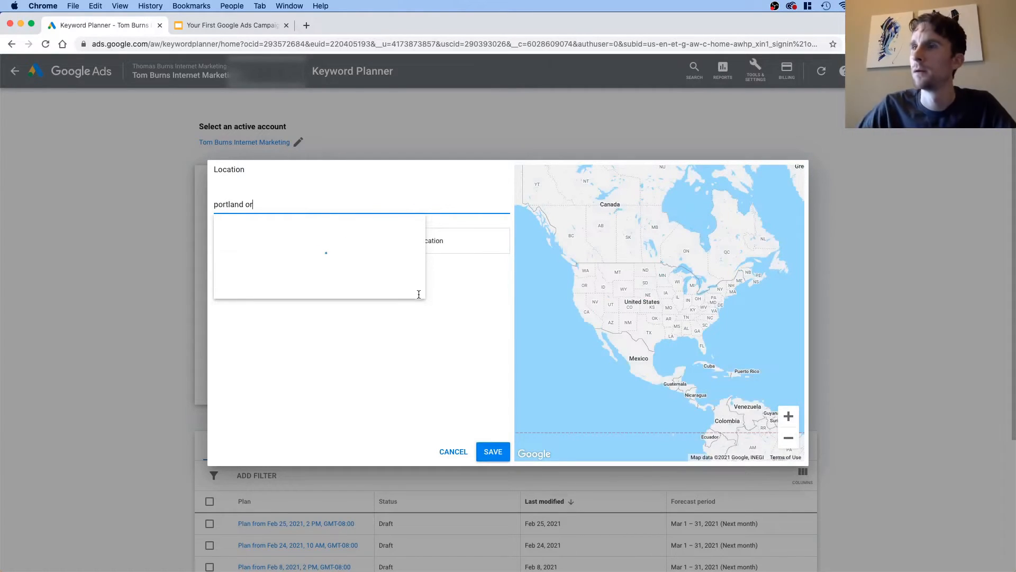
type("egon")
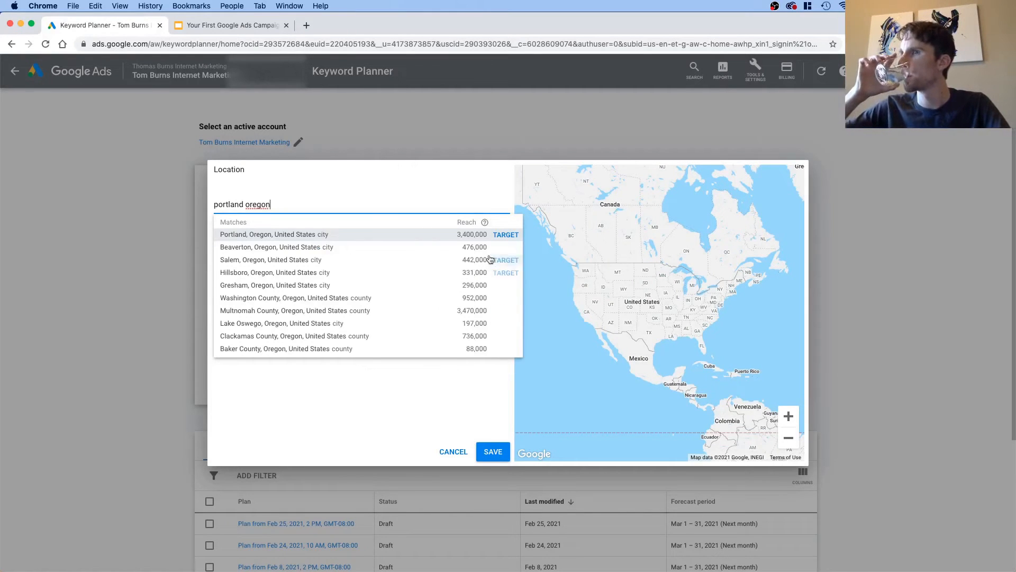
left_click(503, 237)
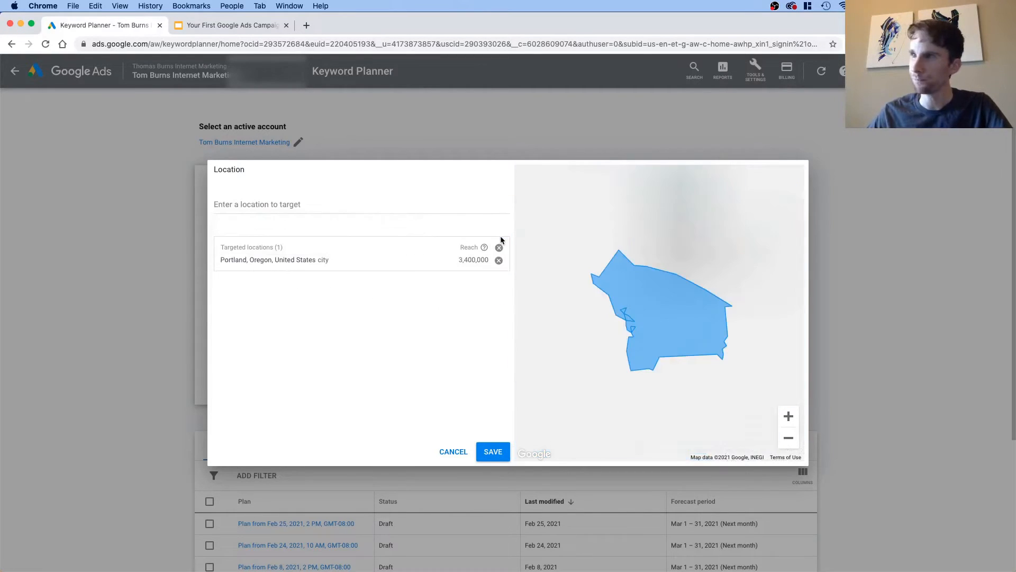
left_click(482, 458)
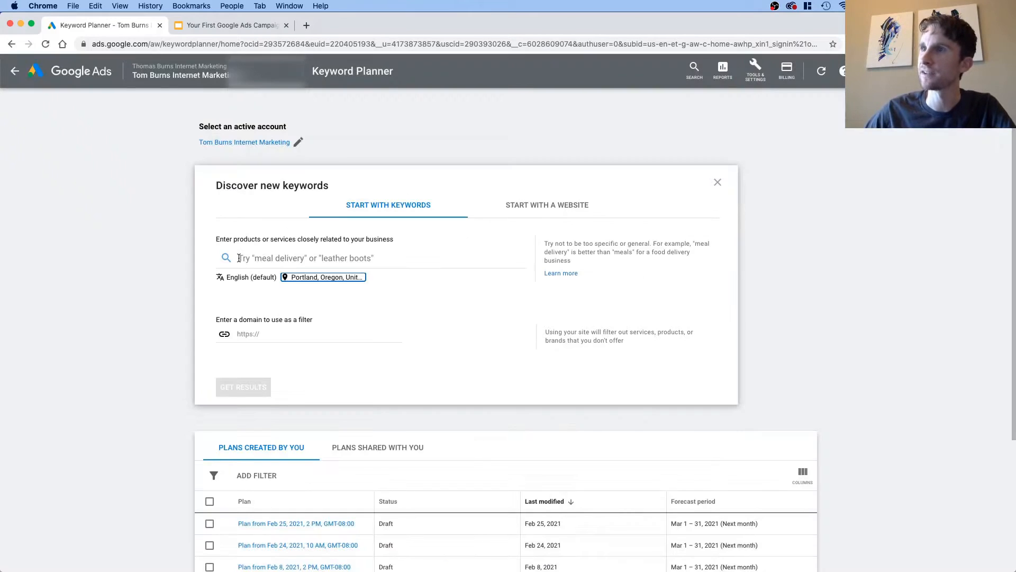
Step: Get keyword ideas for the service "music lessons"
left_click(294, 260)
type("music m")
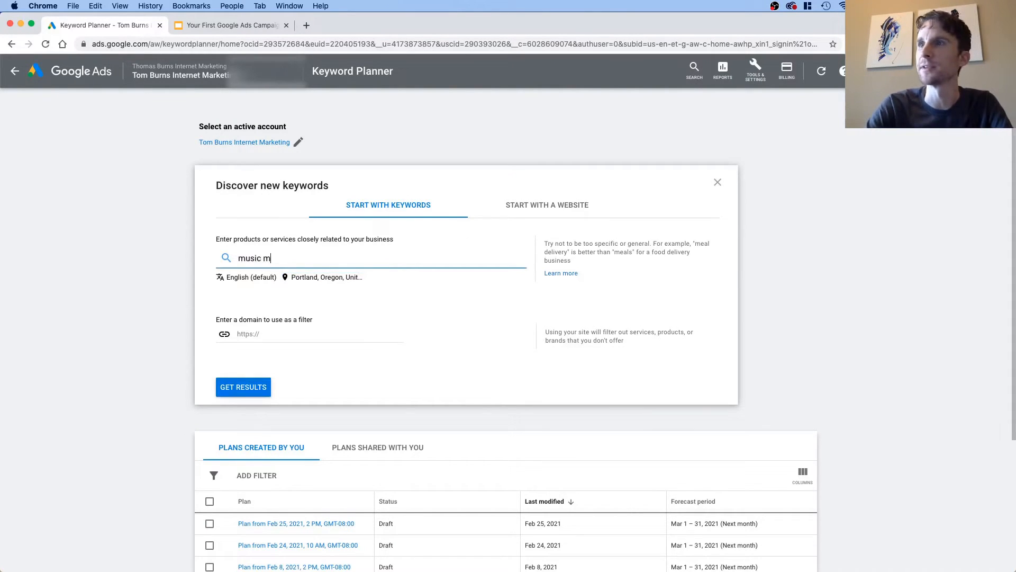
key("BackSpace")
type("lessons")
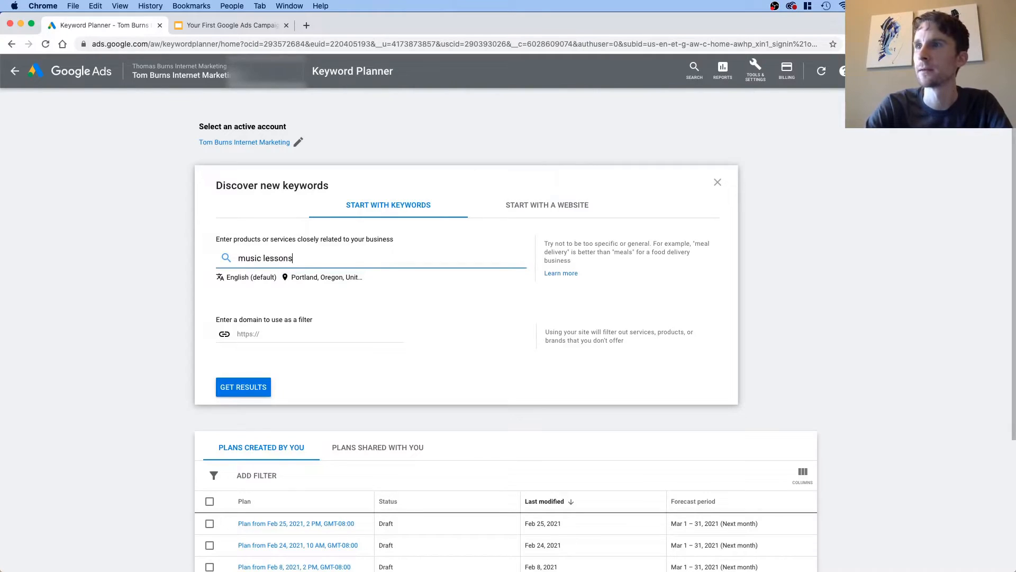
key("Return")
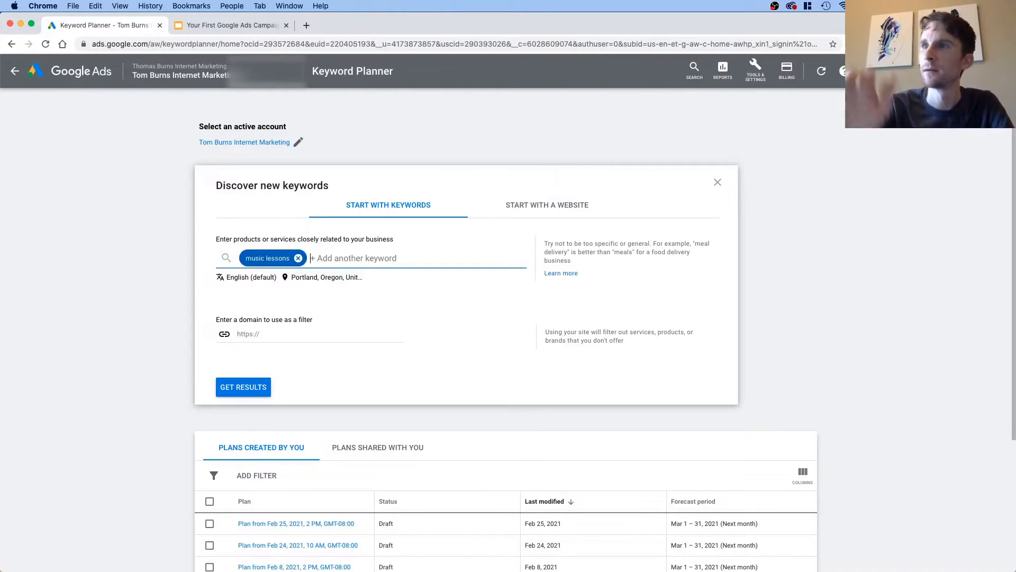
left_click(238, 391)
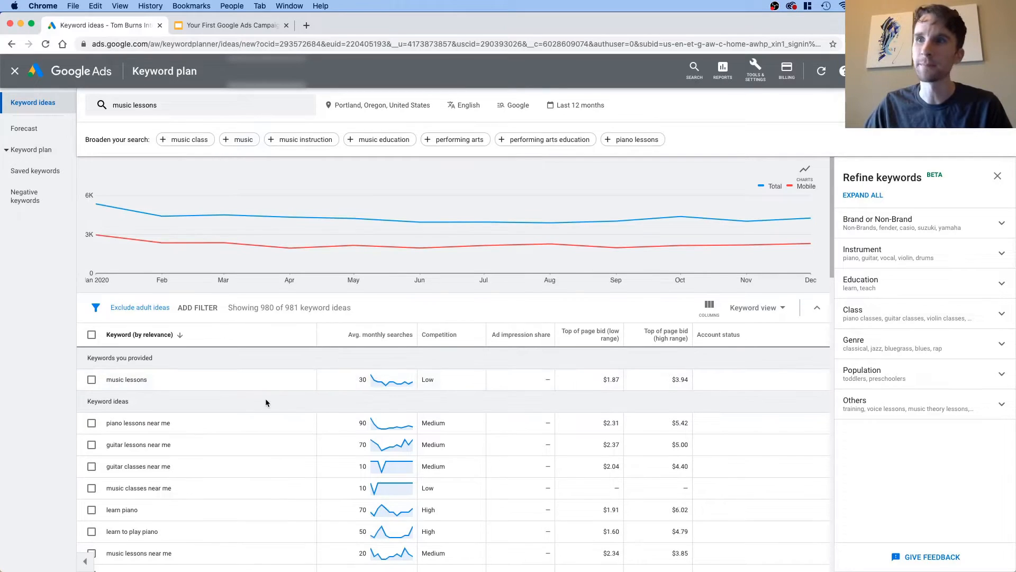
Step: Select the keywords "music lessons", "music classes near me" and "music lessons near me" from the keyword ideas
scroll(270, 399, "down", 5)
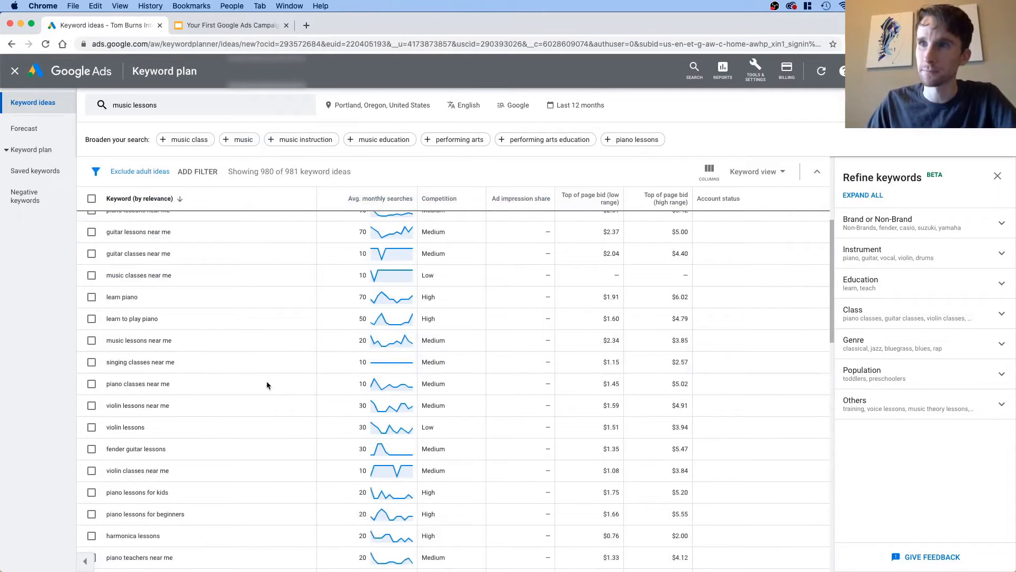
scroll(230, 382, "up", 1)
scroll(223, 370, "up", 1)
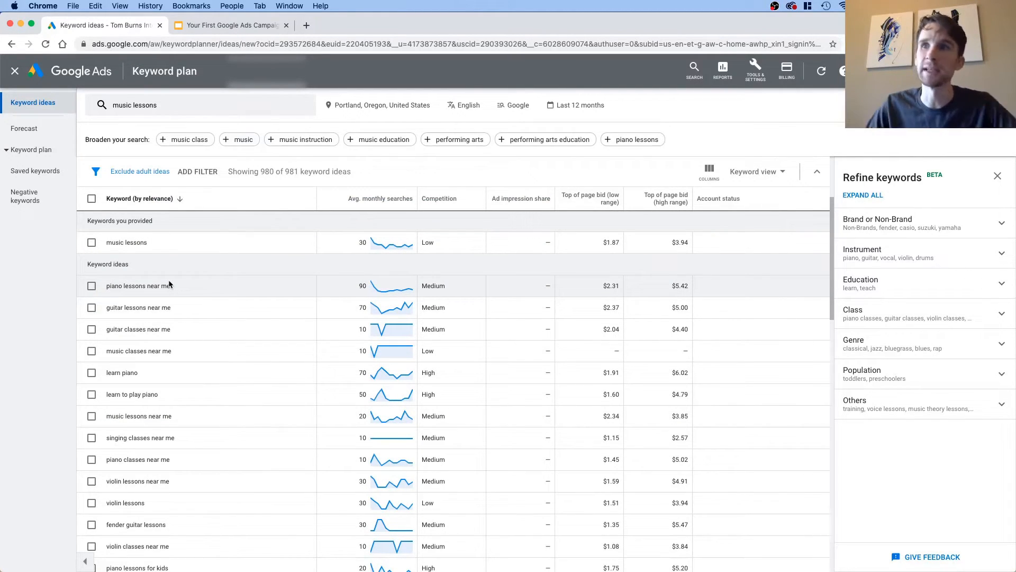
left_click(91, 243)
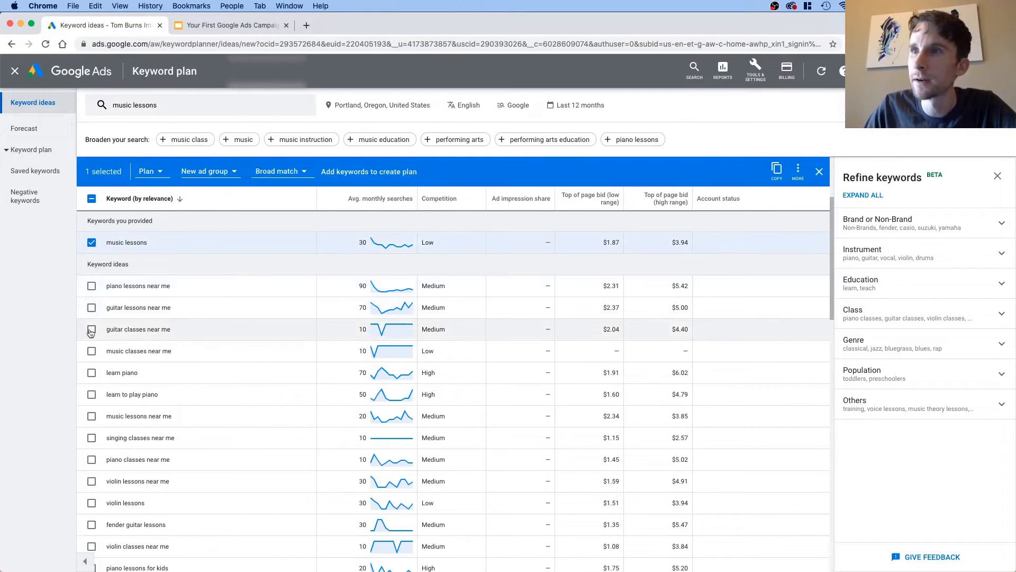
left_click(92, 351)
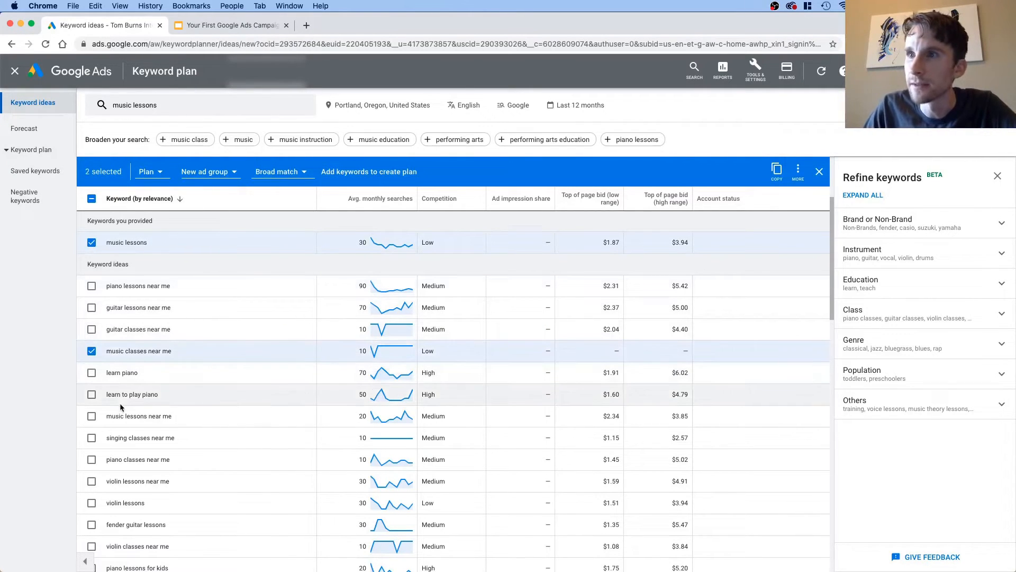
scroll(120, 406, "down", 1)
left_click(92, 388)
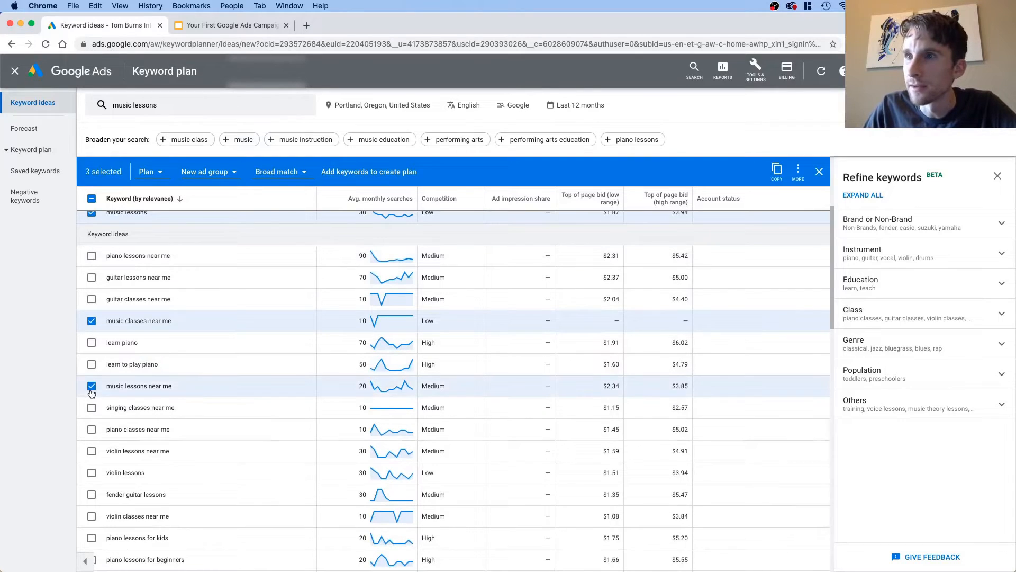
Step: Add the keyword "music schools near me" to the selection
scroll(93, 471, "down", 4)
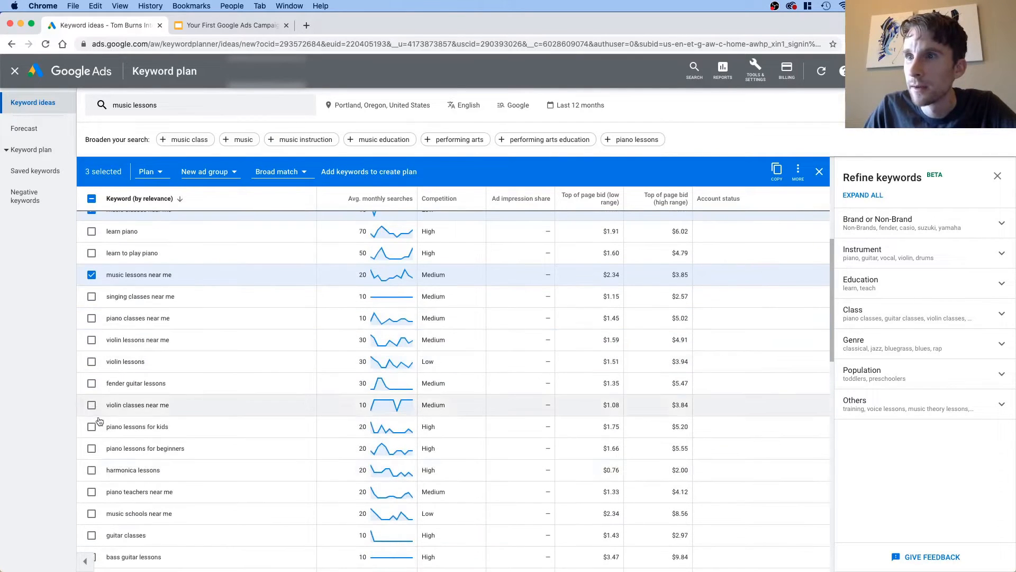
scroll(96, 418, "down", 3)
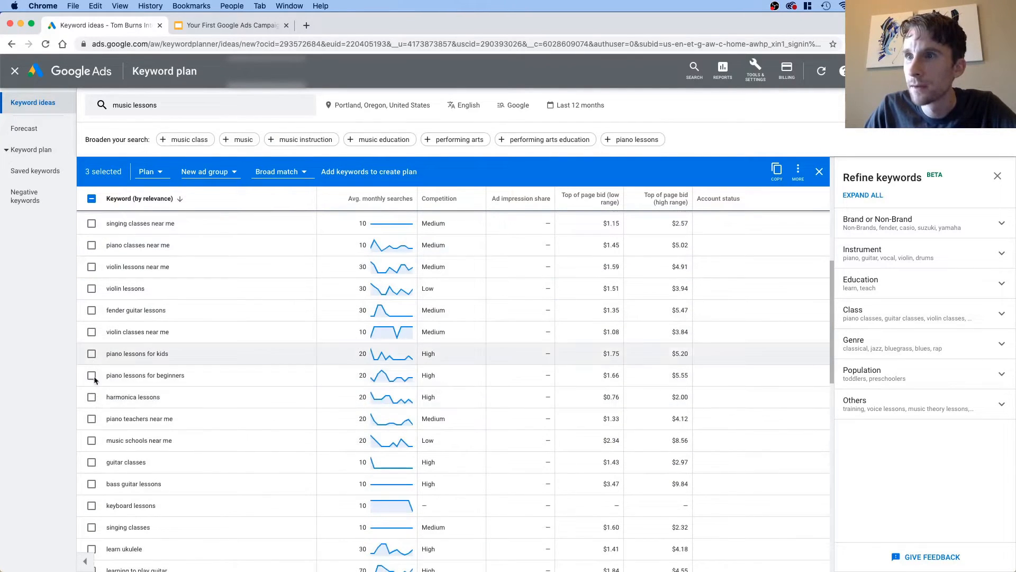
scroll(93, 408, "down", 2)
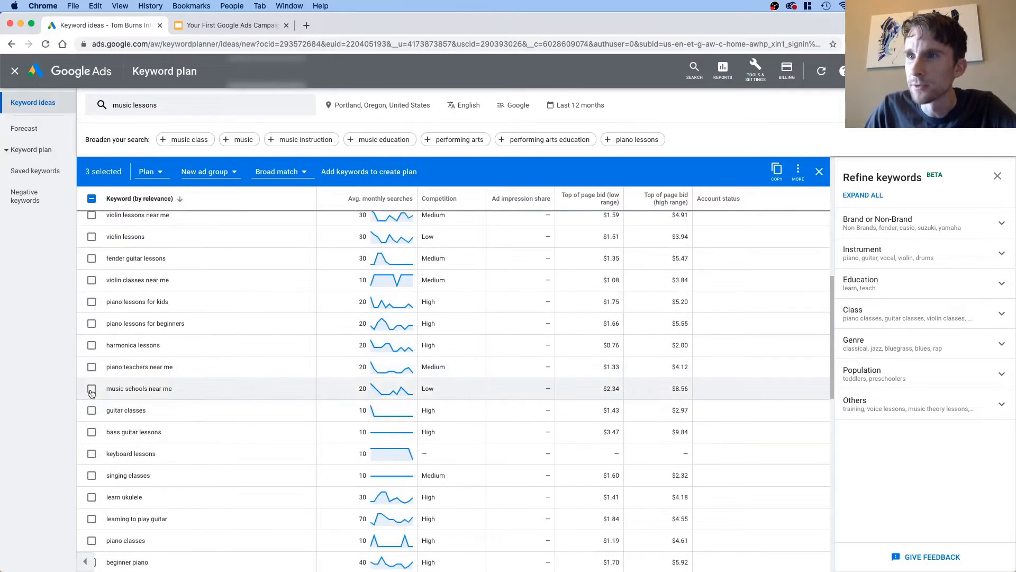
left_click(91, 390)
scroll(91, 386, "down", 3)
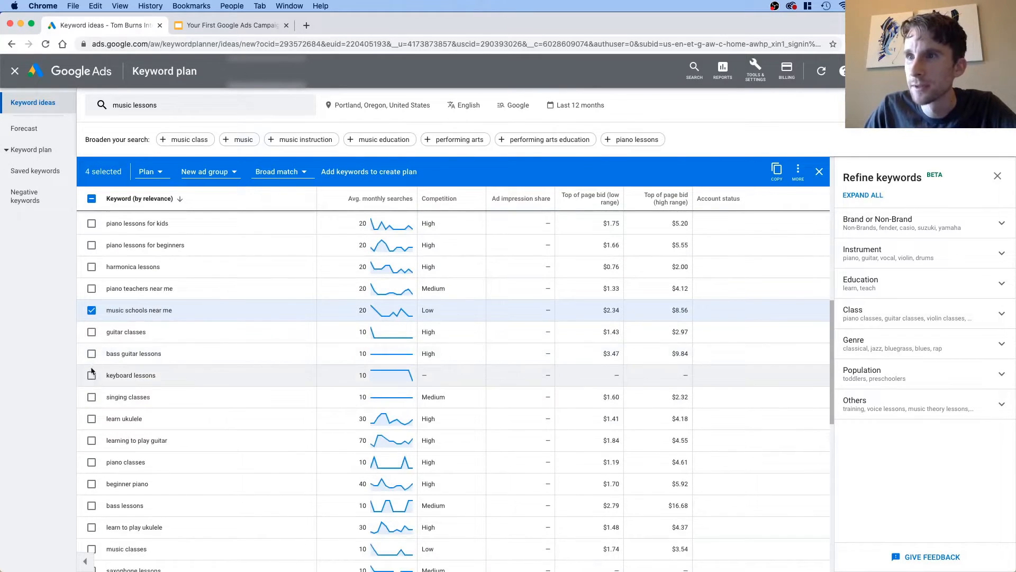
Step: Find "music" on the page and also select "music classes", "music classes for kids", "music teacher near me" and "music classes for toddlers"
scroll(83, 442, "down", 3)
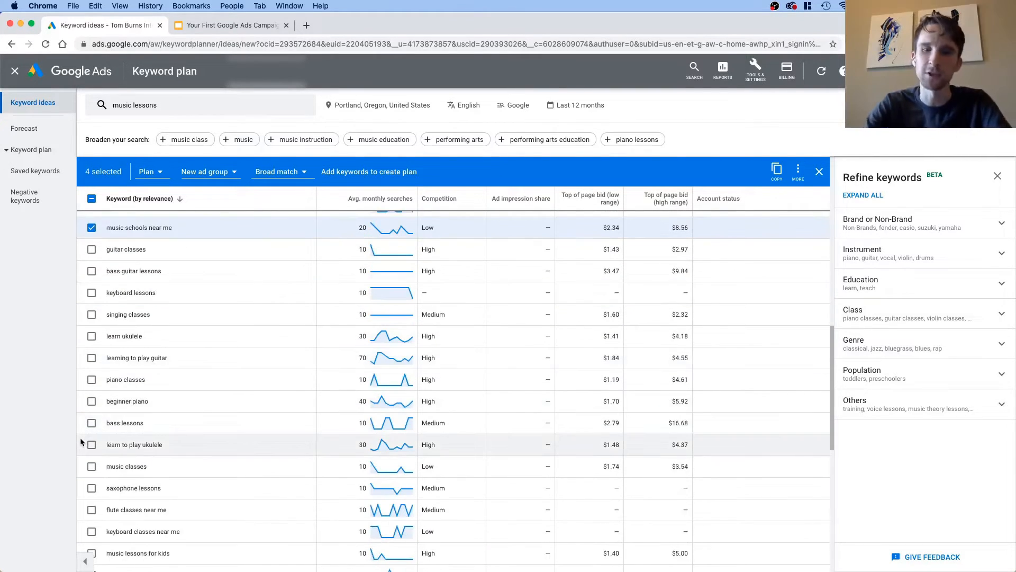
key("super+f")
type("music")
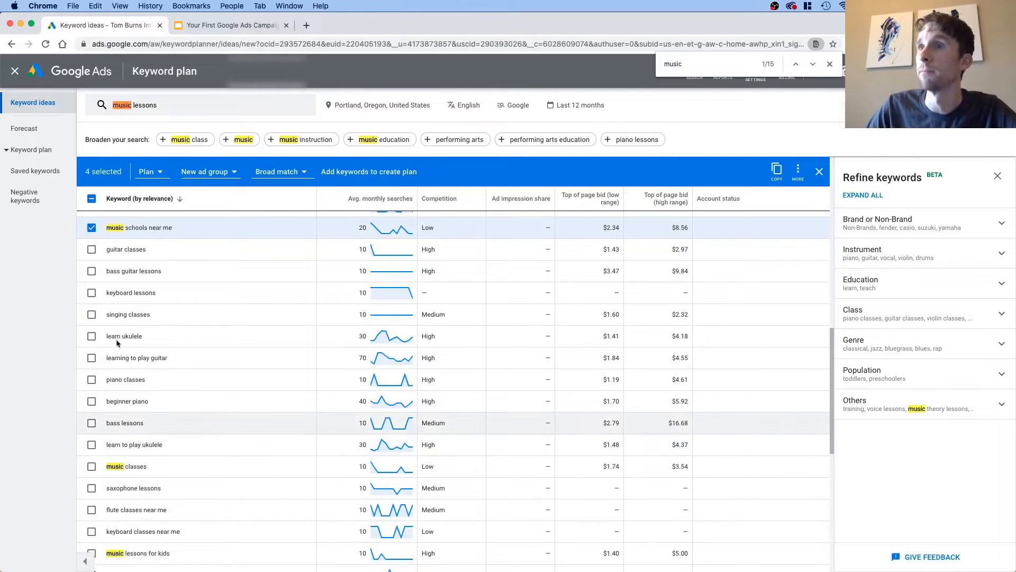
scroll(129, 381, "down", 3)
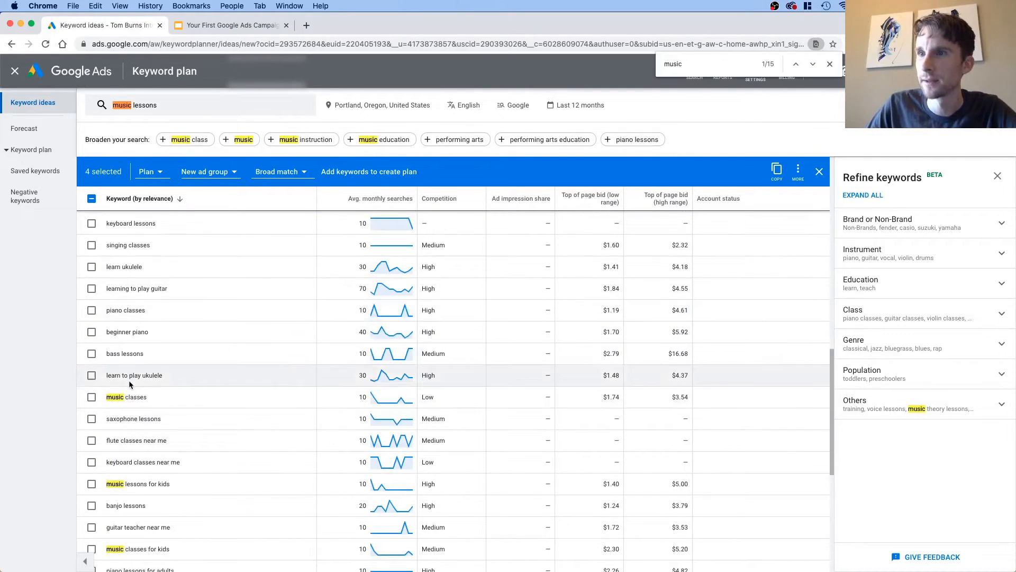
left_click(198, 399)
scroll(199, 399, "down", 7)
left_click(161, 368)
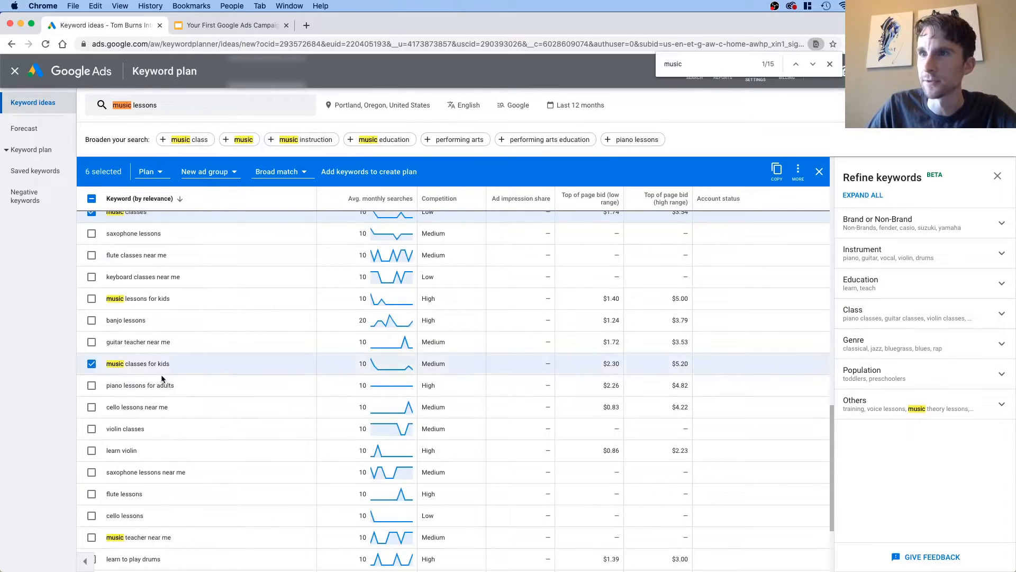
scroll(162, 378, "down", 6)
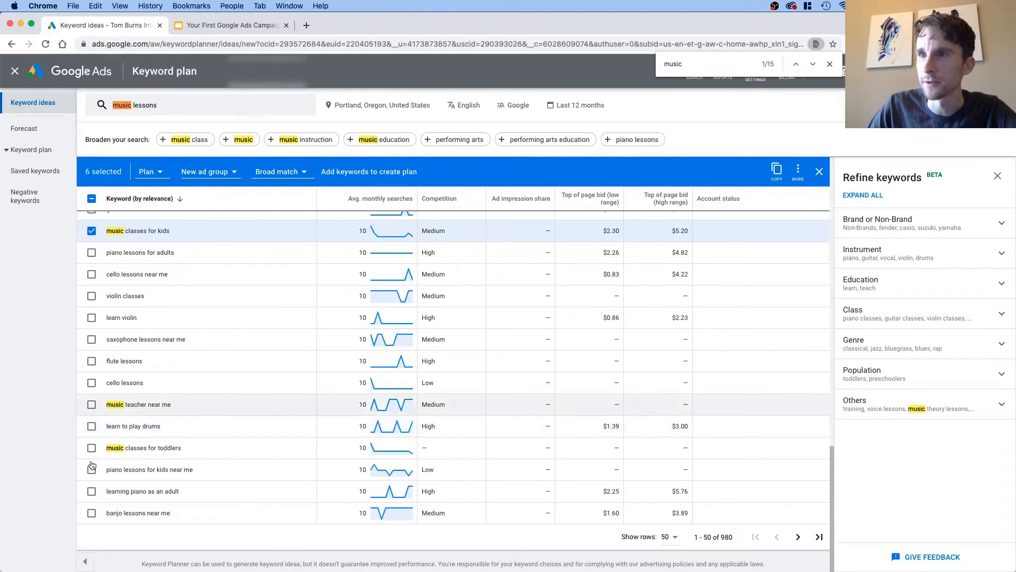
left_click(92, 405)
left_click(92, 449)
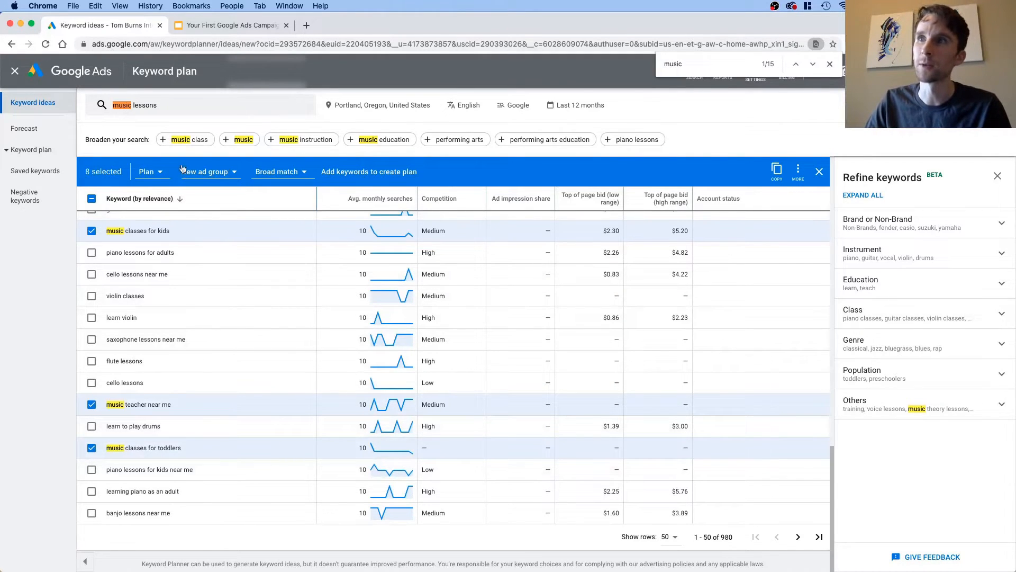
Step: Create a new ad group named "Music Lessons General" and add the selected keywords to the plan in it
left_click(217, 175)
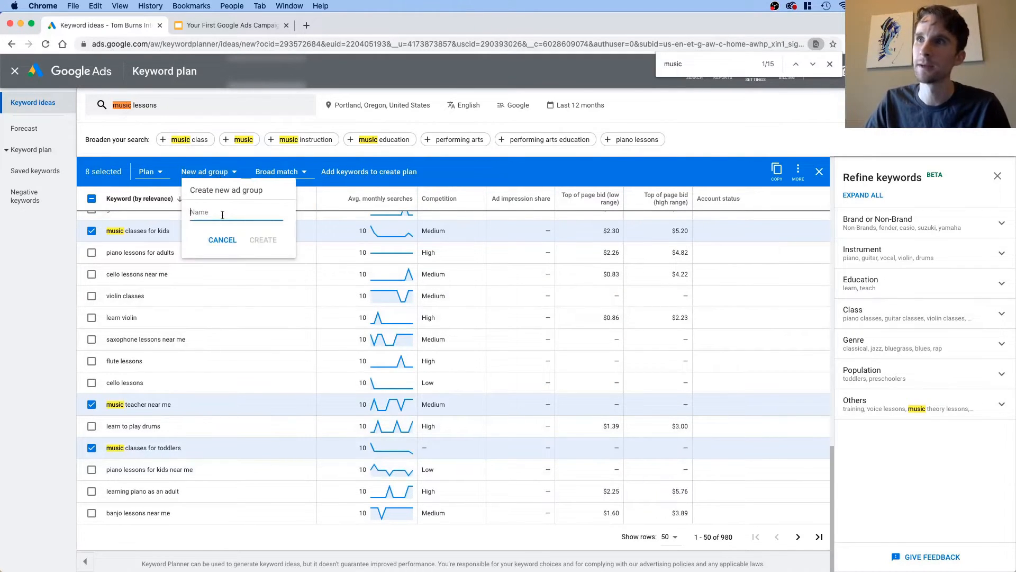
type("Musi")
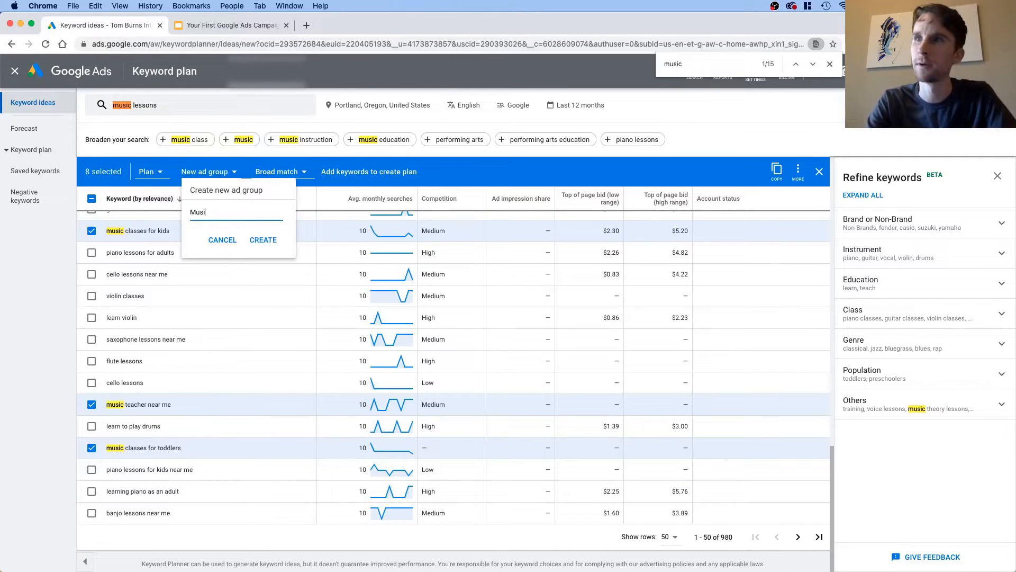
type("c Lessons General")
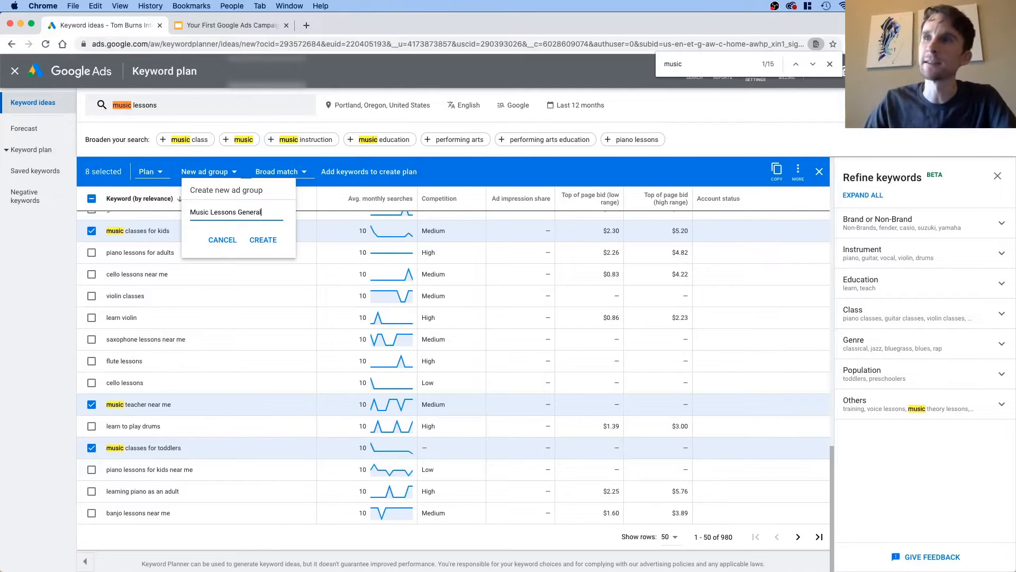
left_click(263, 239)
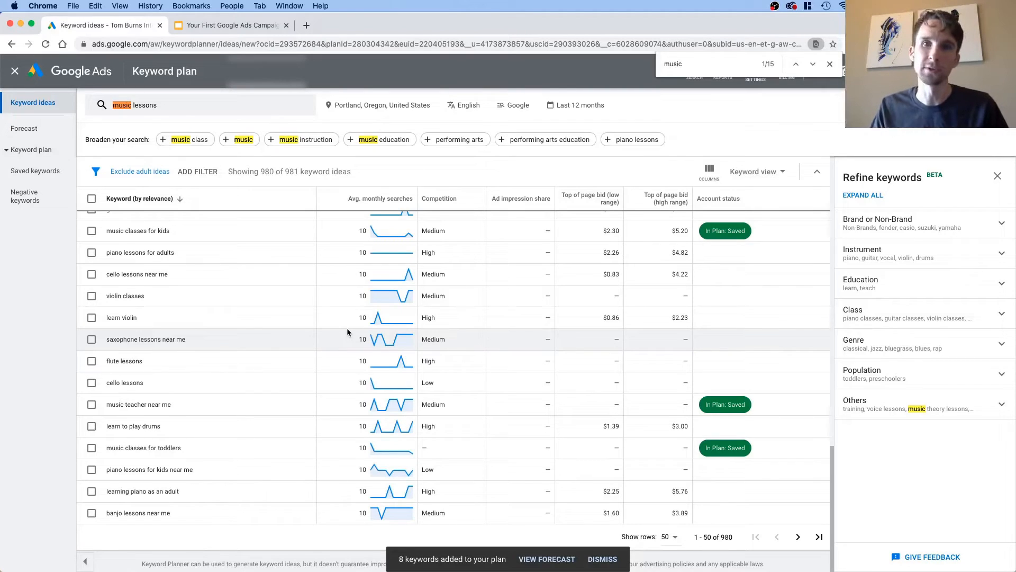
Step: Return to the beginning of the keyword ideas and hide the Refine keywords suggestions
scroll(312, 335, "up", 5)
scroll(309, 333, "down", 3)
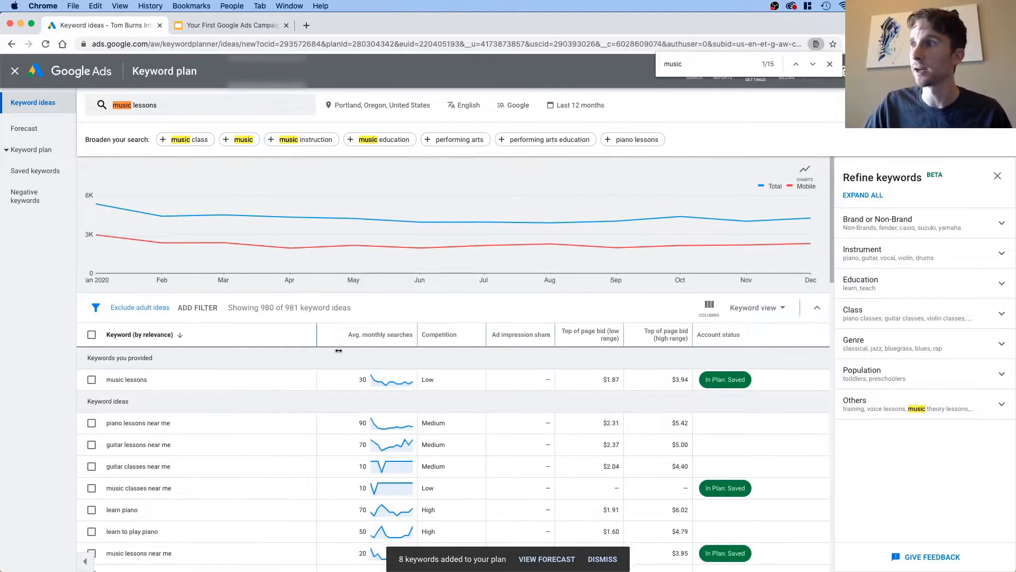
left_click(998, 176)
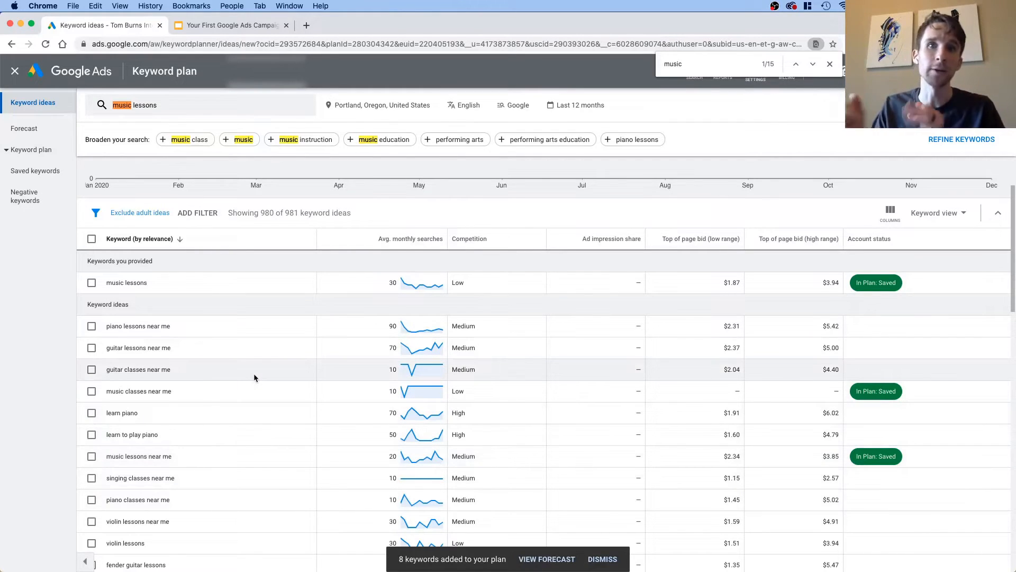
Step: Find "piano" on the page and select "piano lessons near me", "learn piano", "learn to play piano" and "piano classes near me"
key("super+f")
type("pinao")
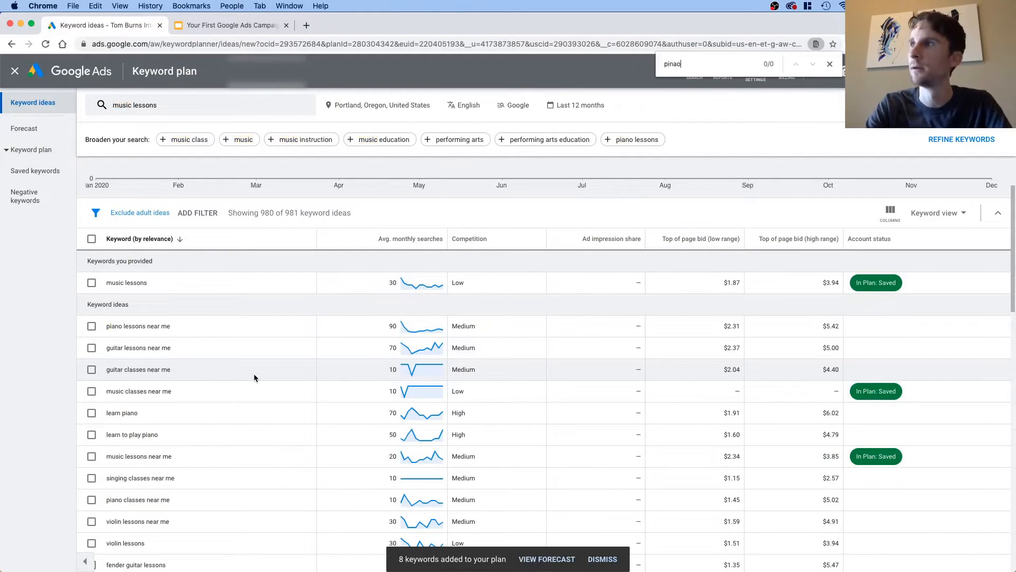
key("BackSpace")
key("BackSpace")
key("BackSpace")
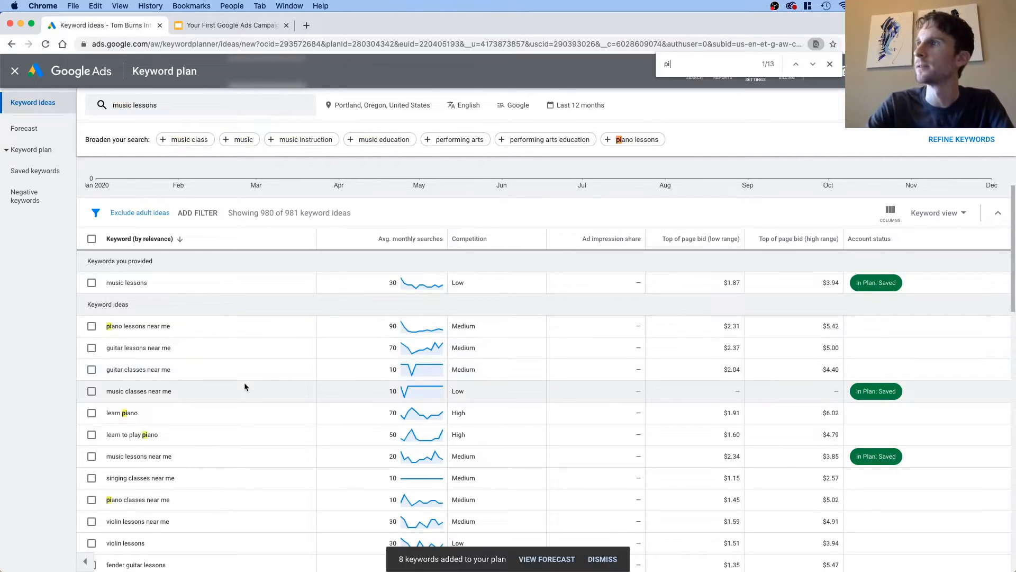
type("ano")
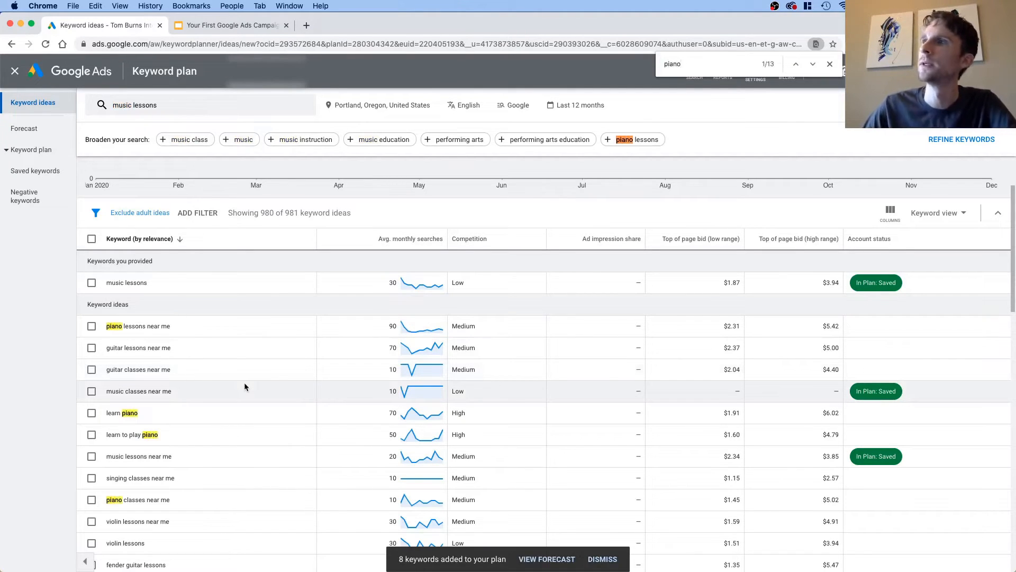
scroll(173, 374, "down", 1)
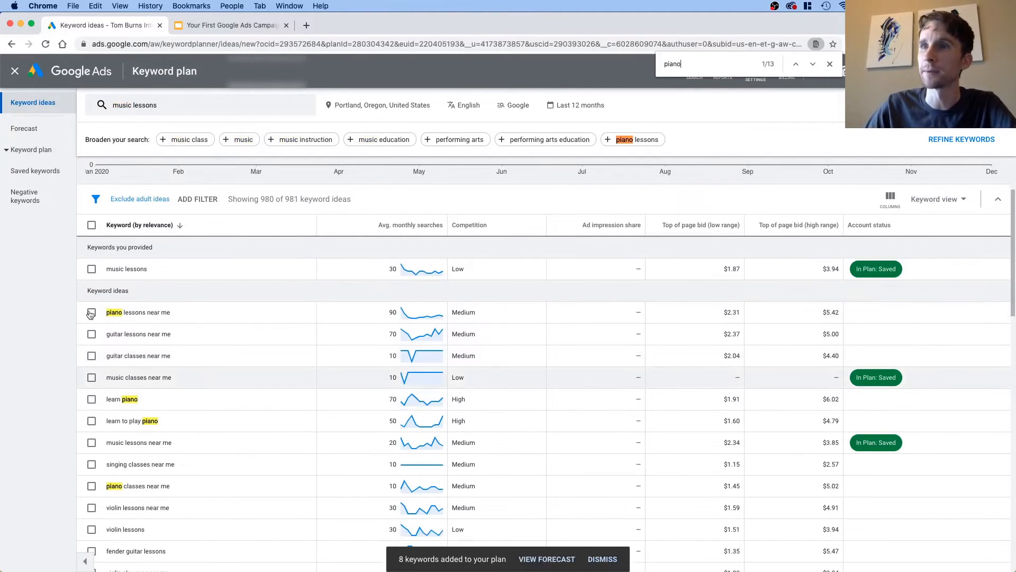
left_click(92, 401)
left_click(92, 421)
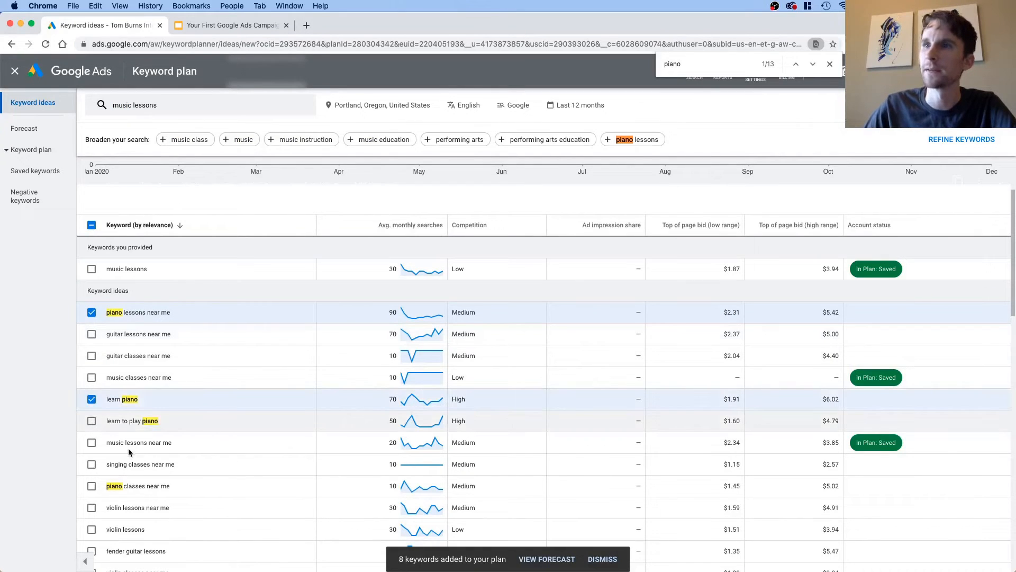
scroll(91, 418, "down", 3)
left_click(91, 417)
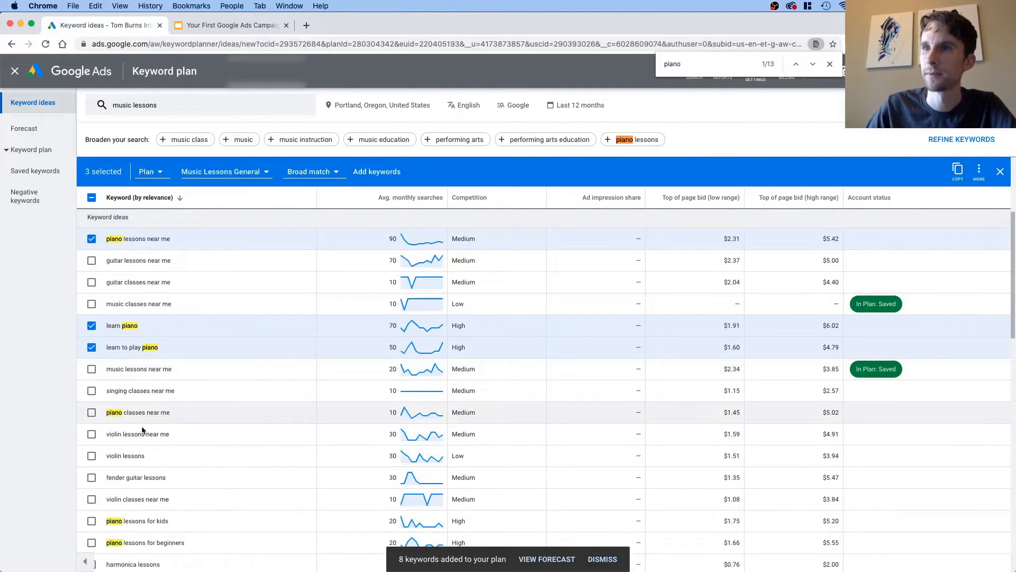
Step: Add "piano lessons for kids", "piano lessons for beginners" and "piano teachers near me" to the selected keywords
scroll(138, 423, "down", 5)
scroll(133, 395, "up", 2)
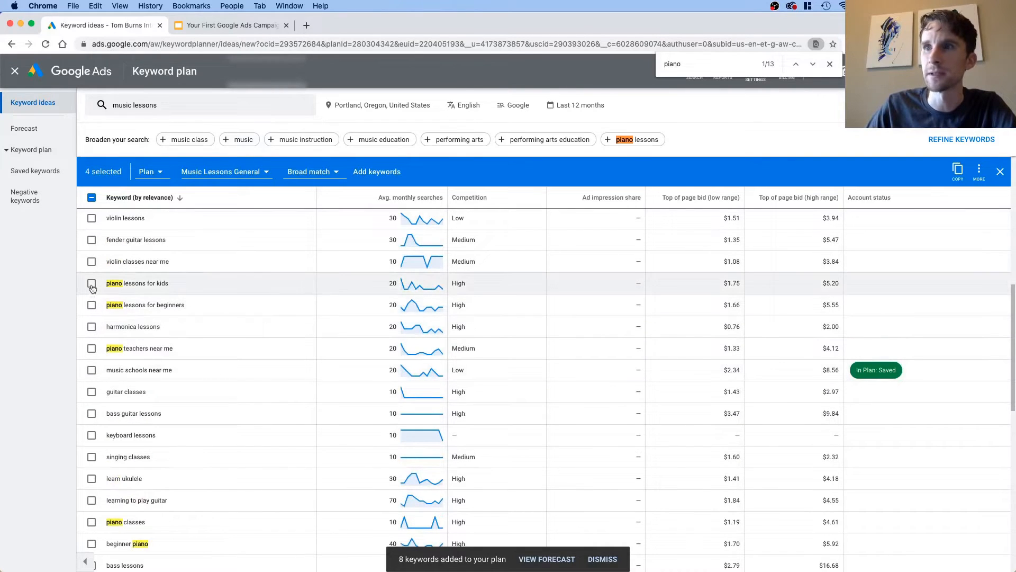
left_click(91, 283)
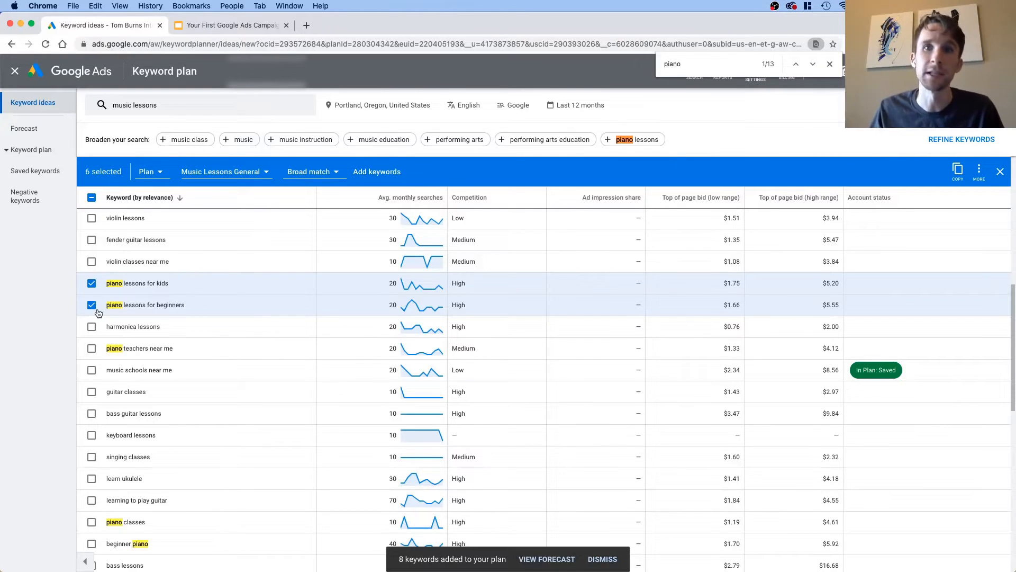
scroll(161, 343, "up", 2)
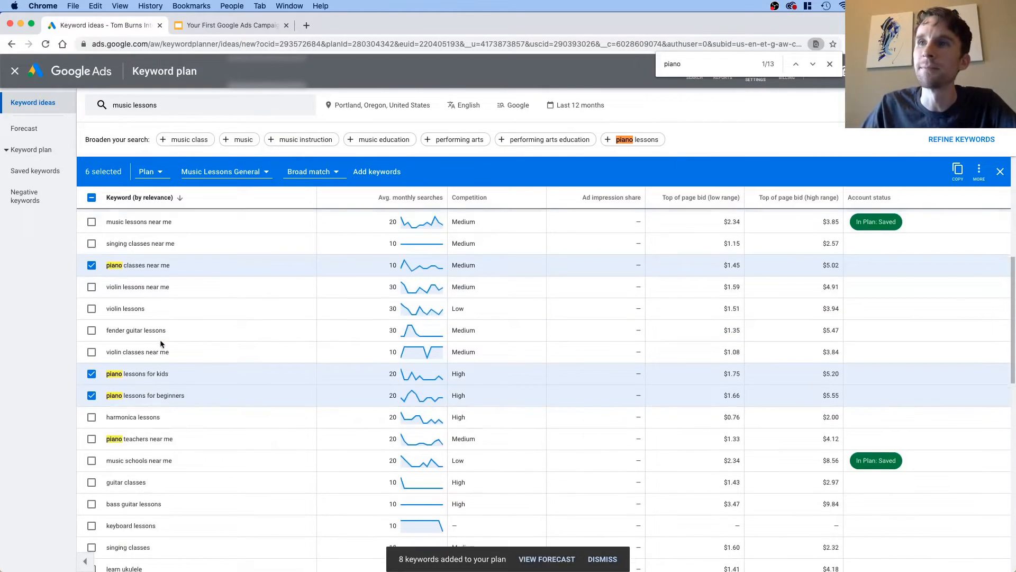
scroll(161, 343, "down", 1)
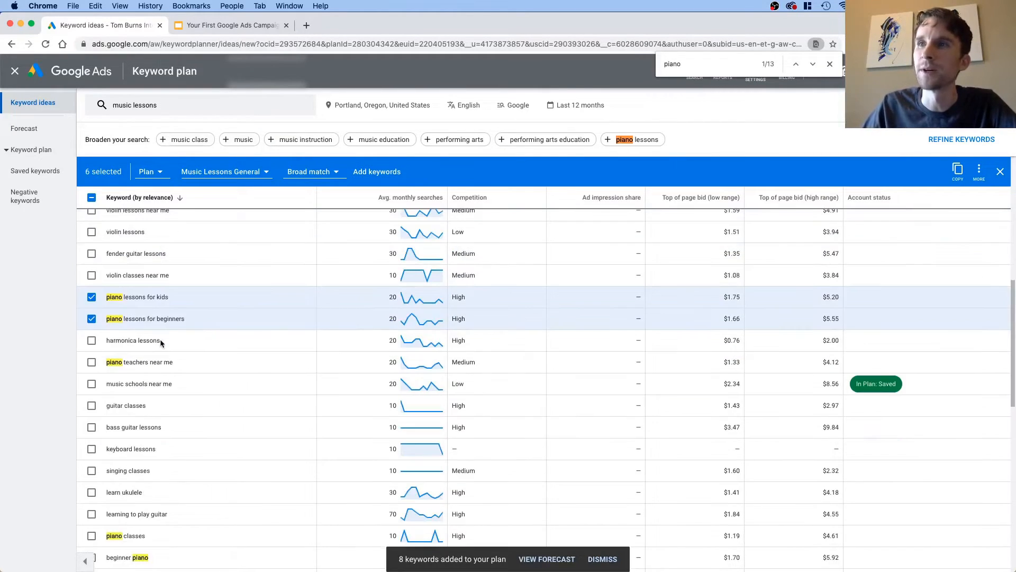
left_click(92, 362)
Step: Also select "piano classes", "beginner piano", "piano lessons for adults", "piano lessons for kids near me" and "learning piano as an adult"
scroll(134, 361, "down", 1)
scroll(133, 361, "down", 3)
left_click(91, 356)
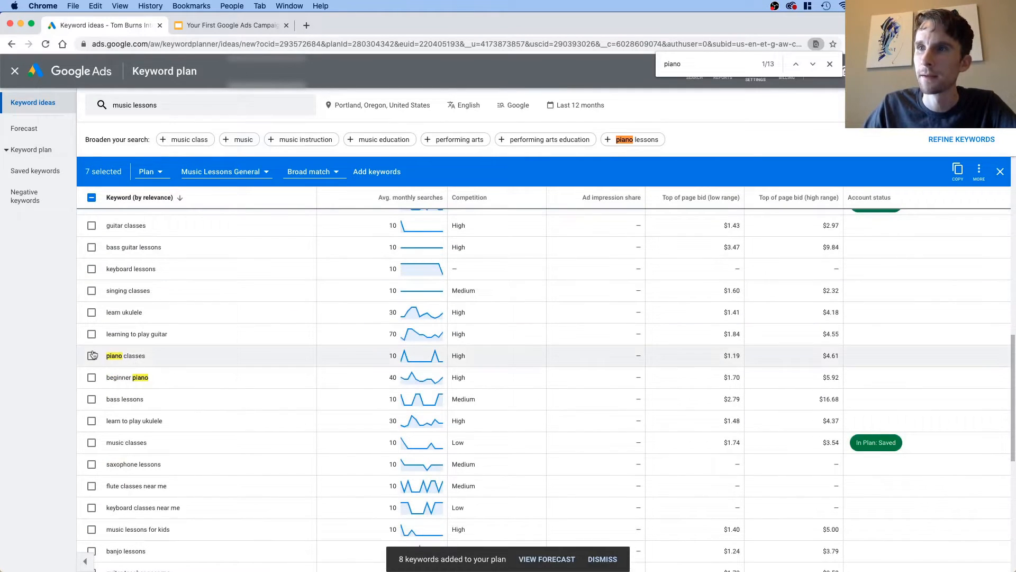
left_click(91, 377)
scroll(92, 370, "down", 6)
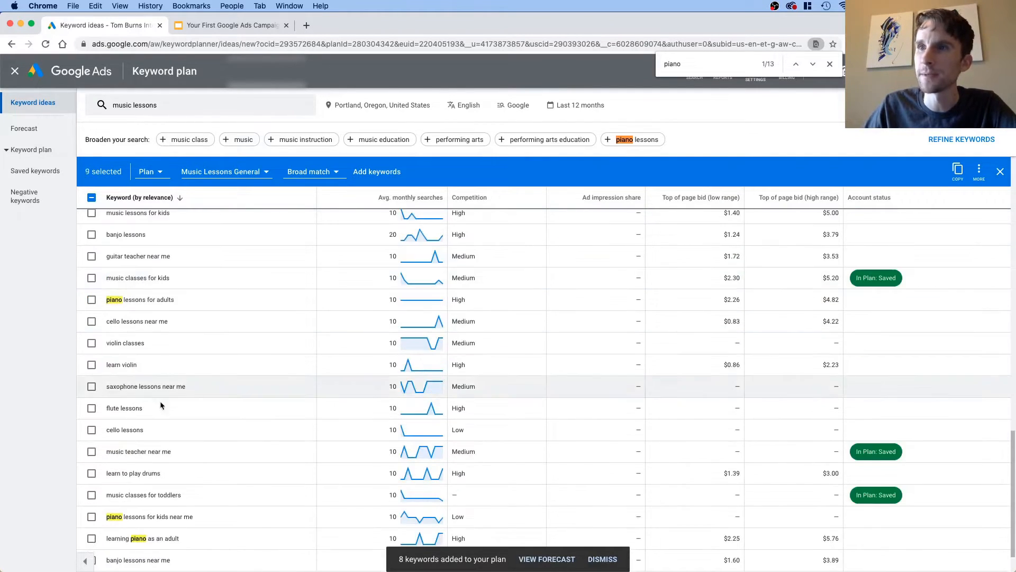
left_click(91, 299)
scroll(98, 448, "down", 1)
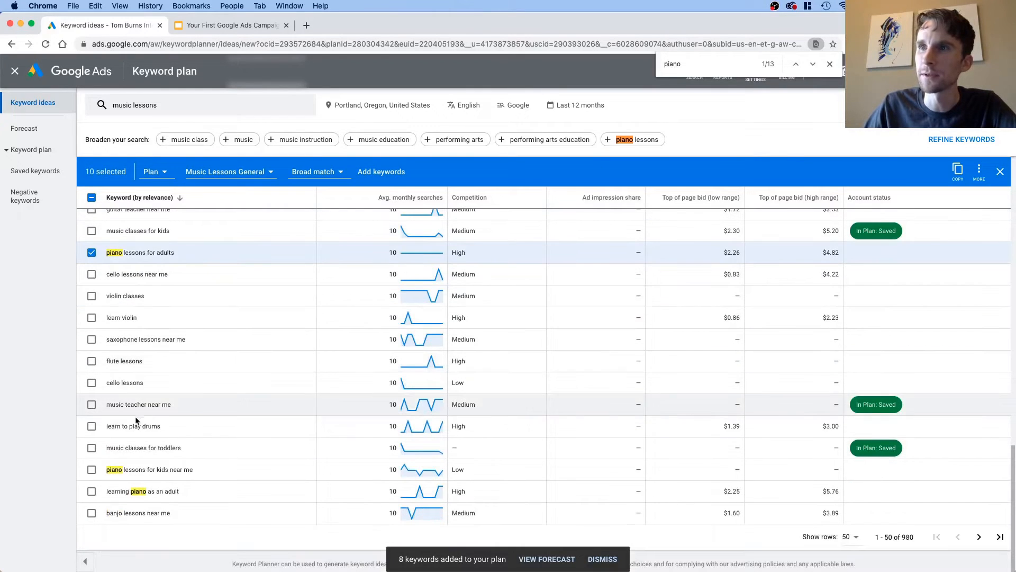
left_click(92, 470)
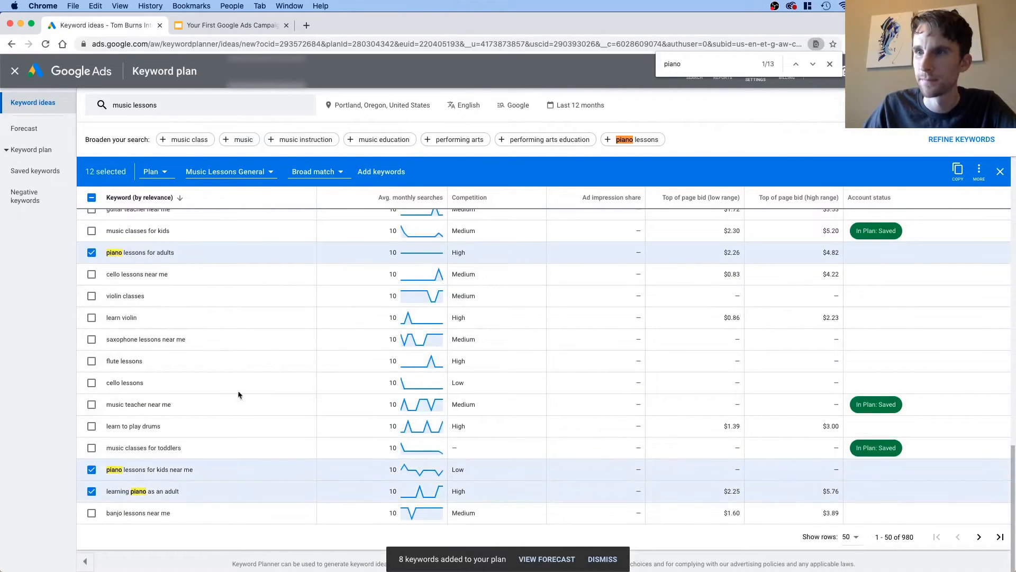
Step: Create a new ad group named "Piano Lessons" and add the selected piano keywords to the plan in it
left_click(211, 176)
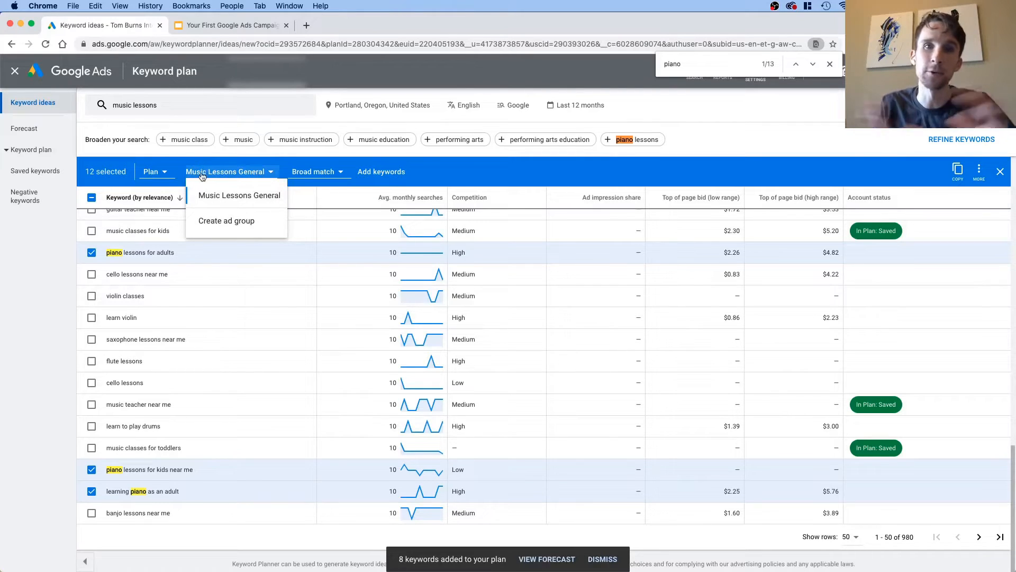
left_click(227, 221)
type("Piano Lessons")
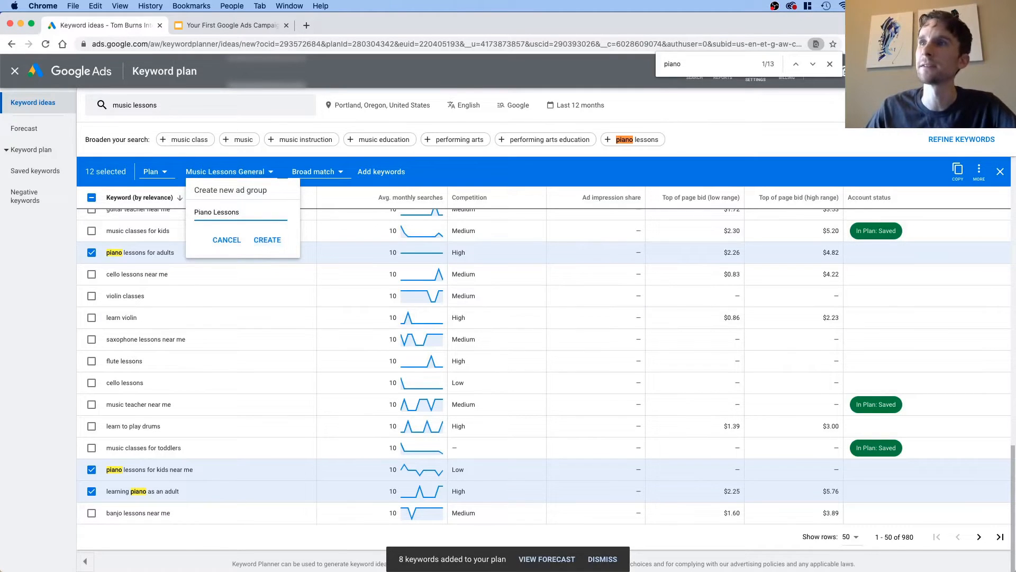
left_click(268, 240)
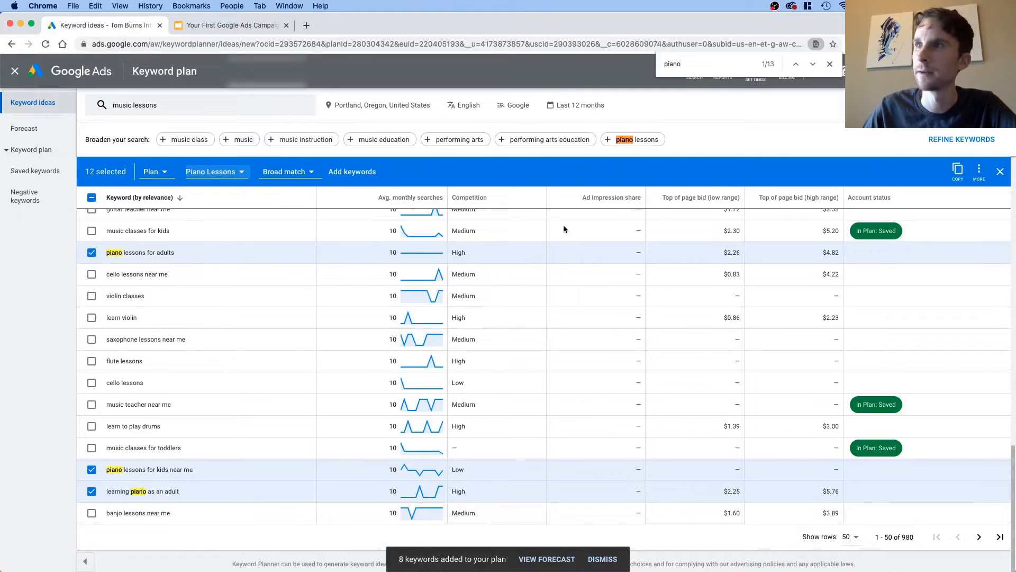
left_click(346, 174)
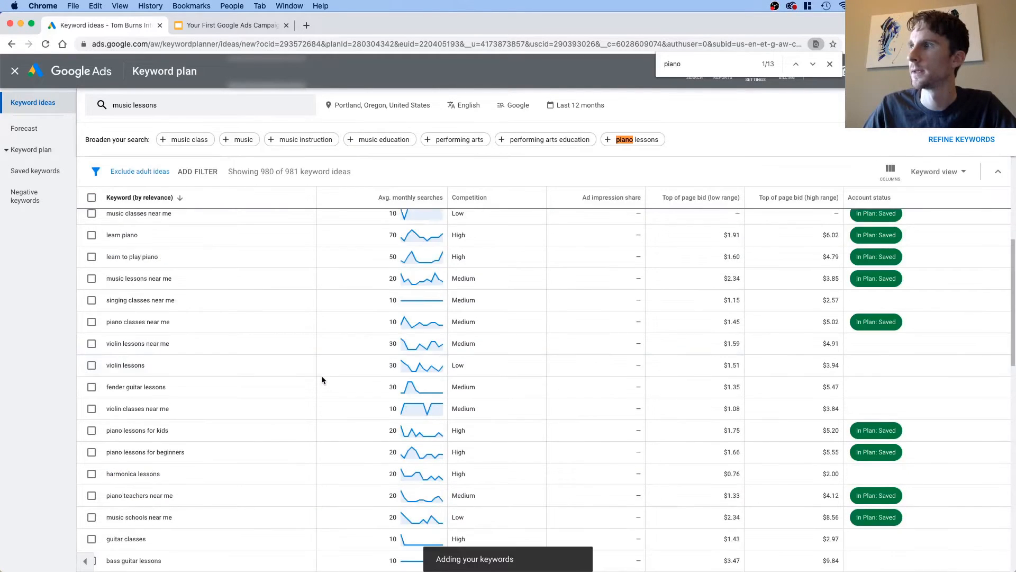
Step: Find "guitar" on the page and select the keywords "guitar lessons near me" and "guitar classes near me"
scroll(318, 379, "down", 2)
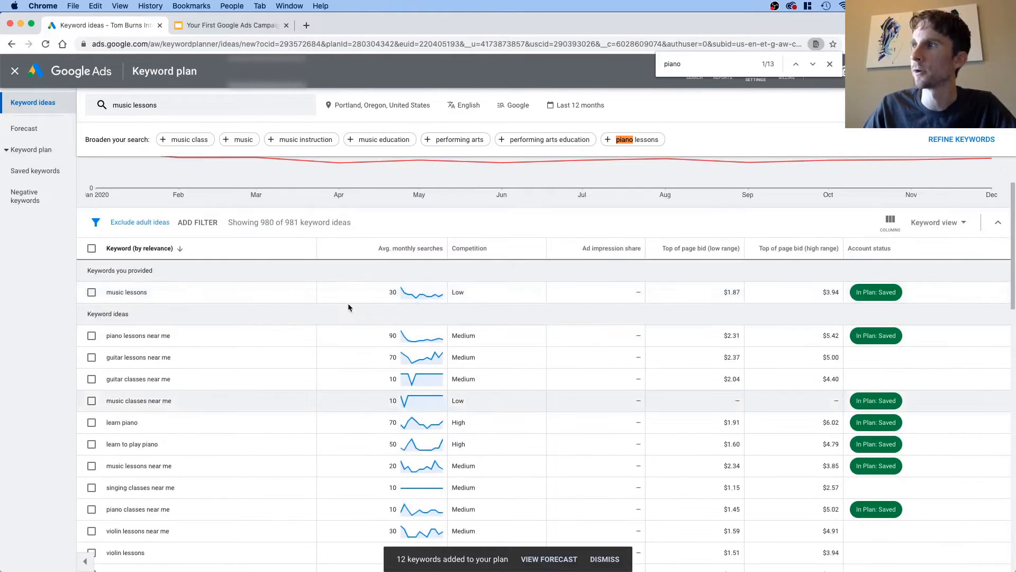
key("super+f")
type("guitar")
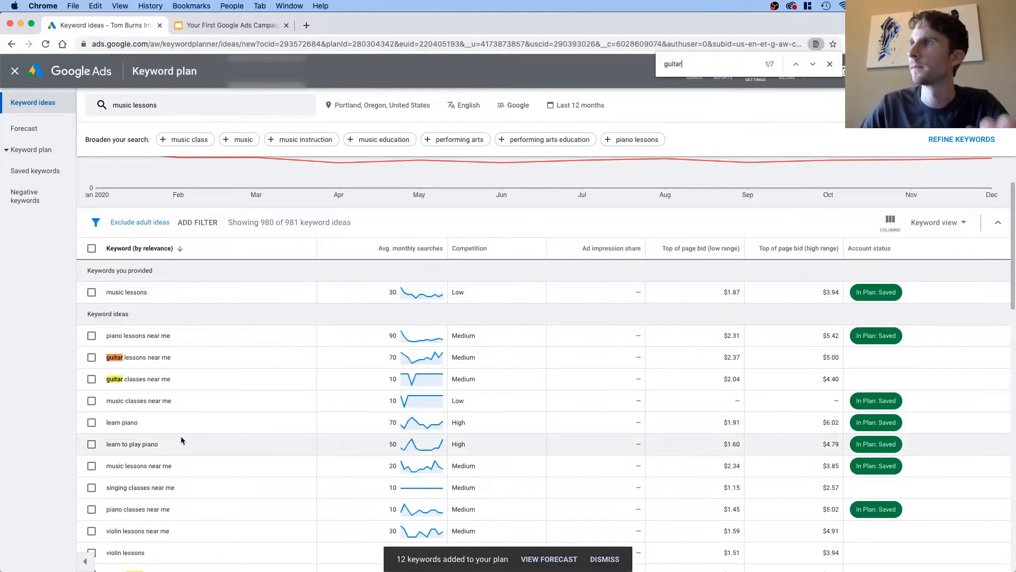
left_click(92, 357)
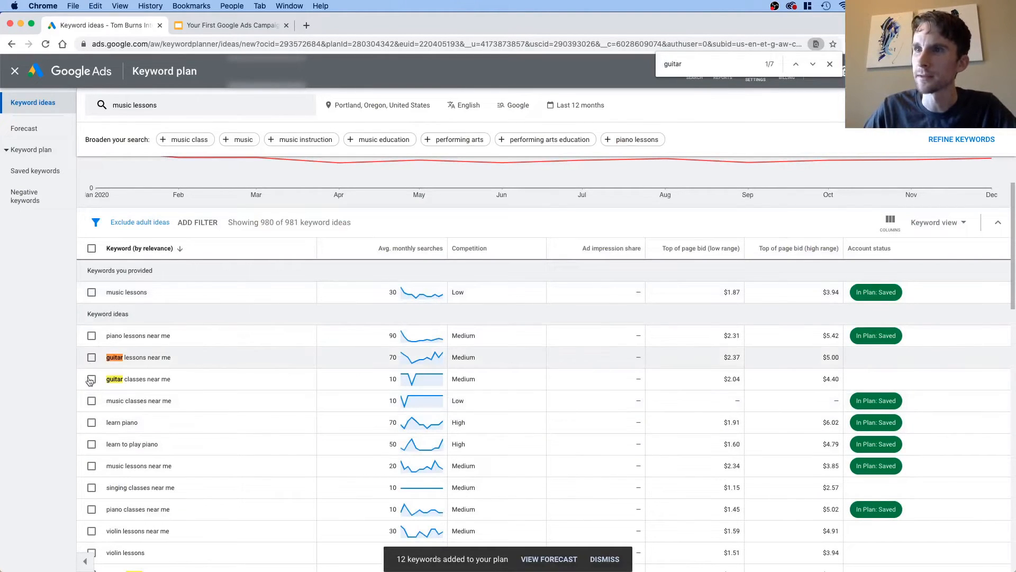
left_click(217, 388)
Step: Add "fender guitar lessons", "guitar classes", "bass guitar lessons" and "guitar teacher near me" to the selected keywords
scroll(217, 399, "down", 2)
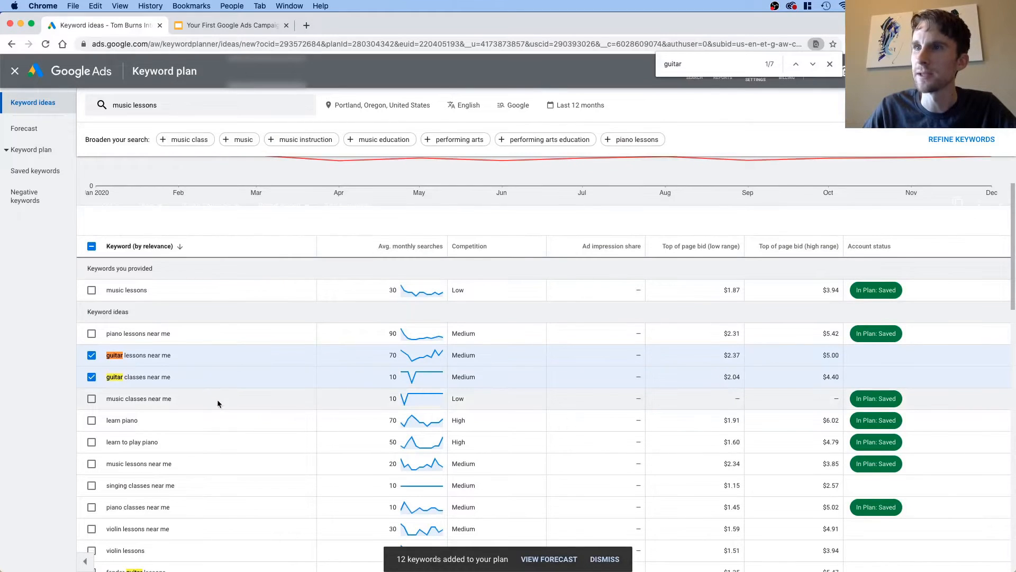
scroll(215, 406, "down", 4)
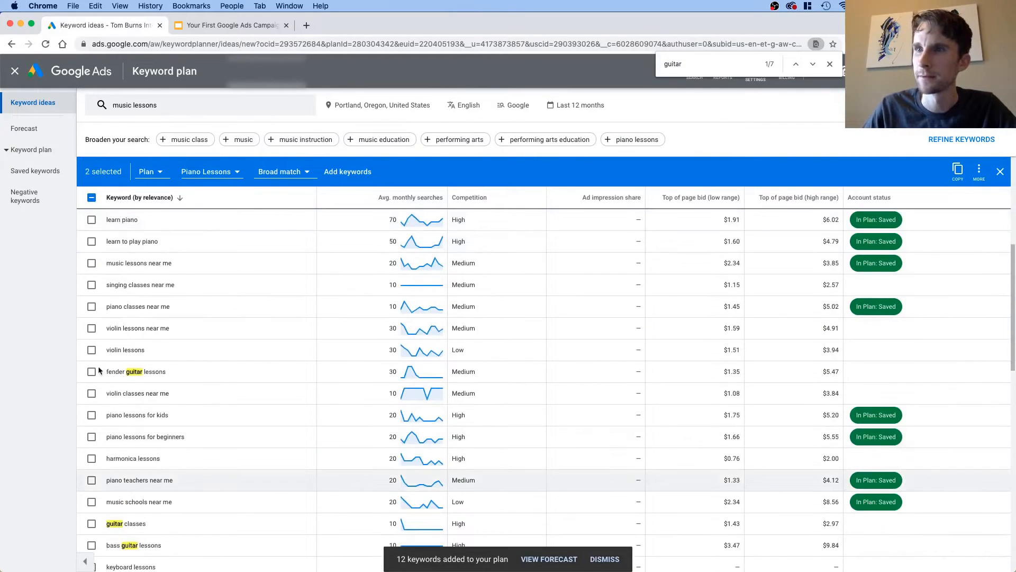
left_click(92, 372)
scroll(93, 418, "down", 3)
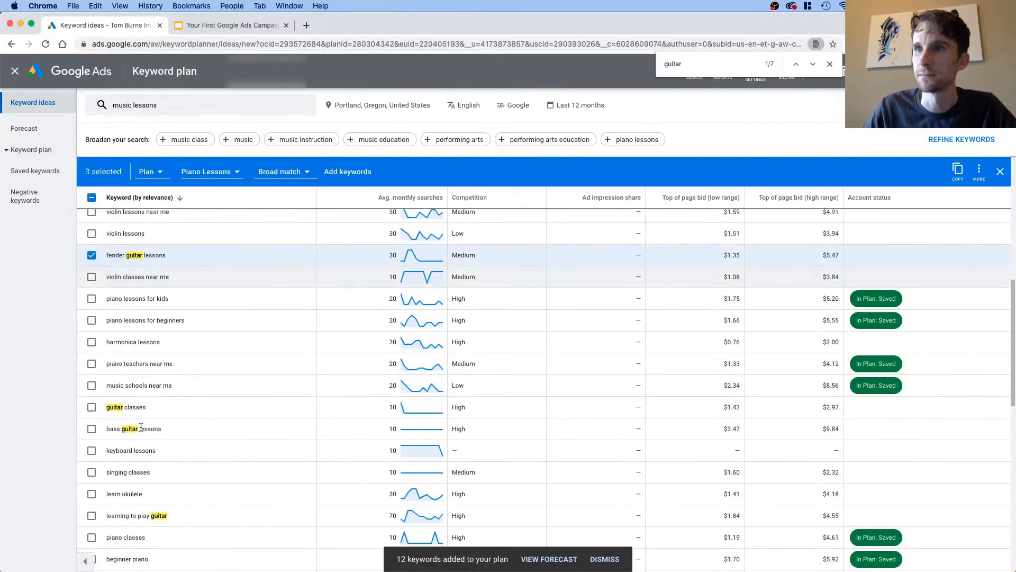
left_click(92, 407)
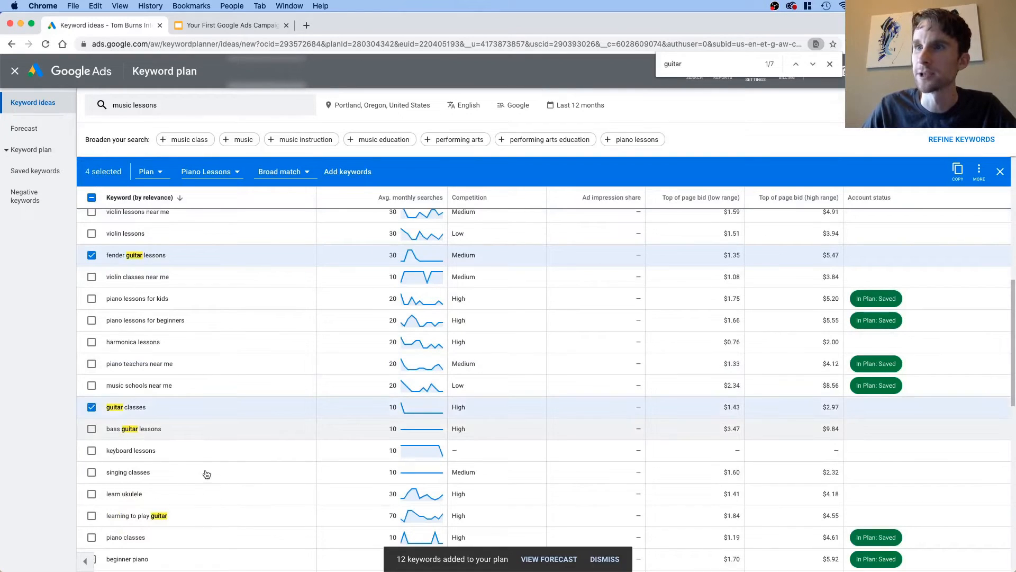
left_click(92, 429)
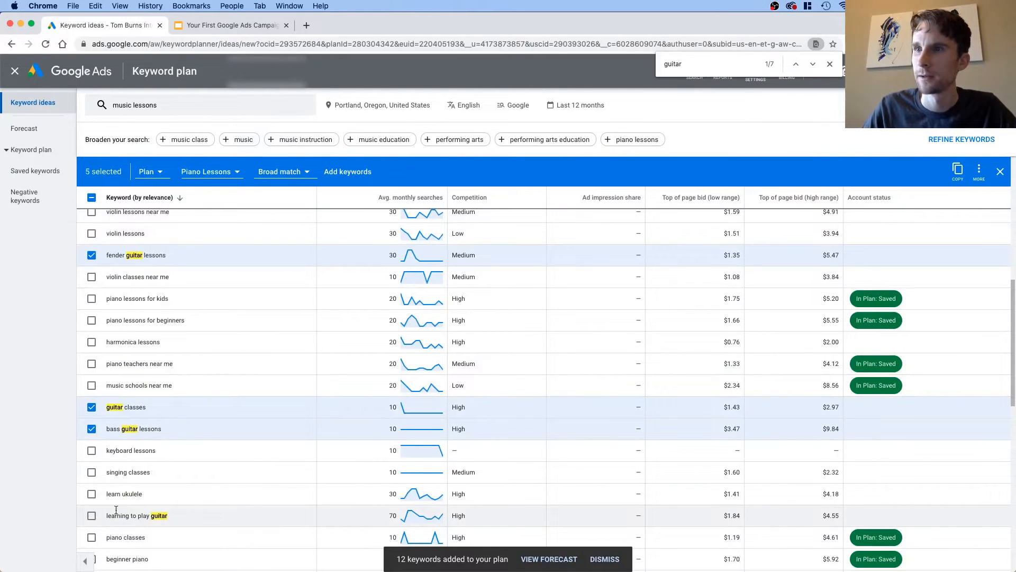
scroll(116, 508, "down", 5)
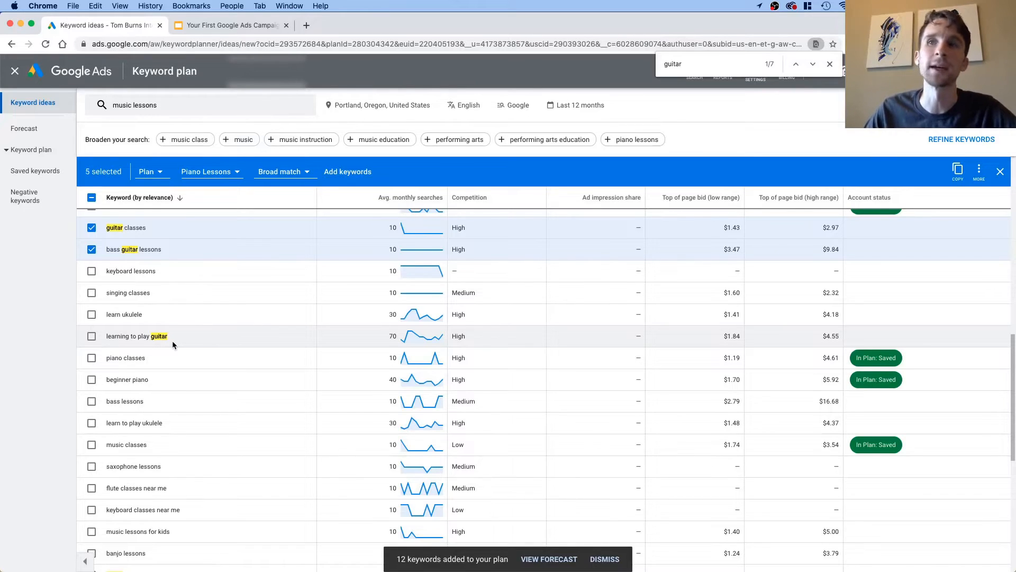
scroll(147, 336, "down", 1)
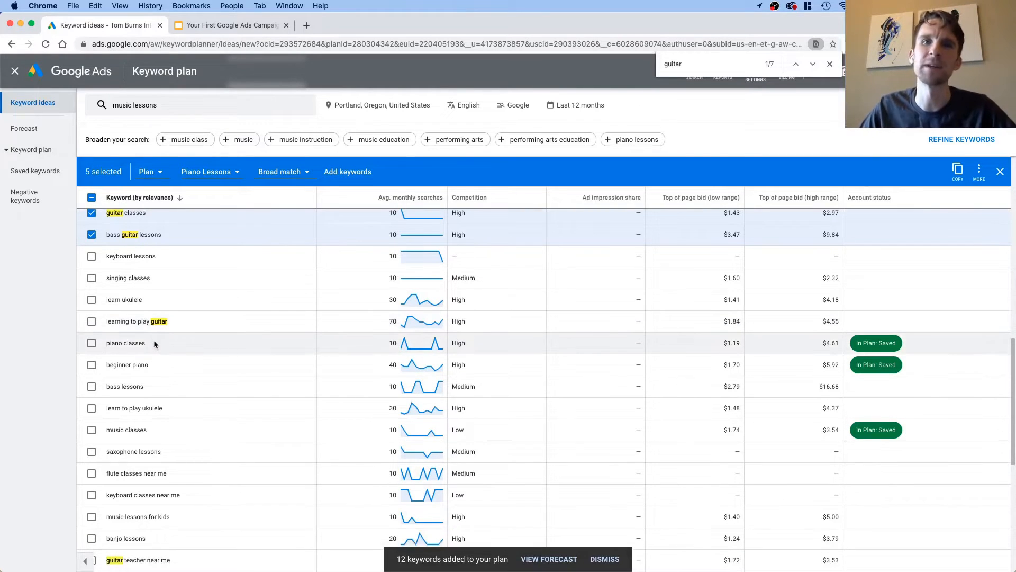
scroll(154, 341, "down", 5)
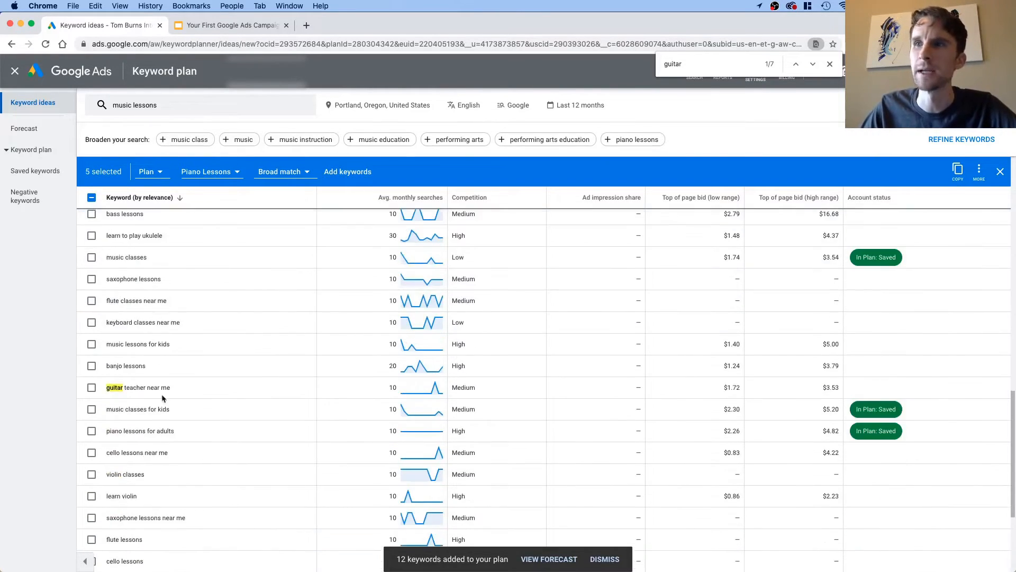
left_click(91, 393)
scroll(225, 367, "down", 5)
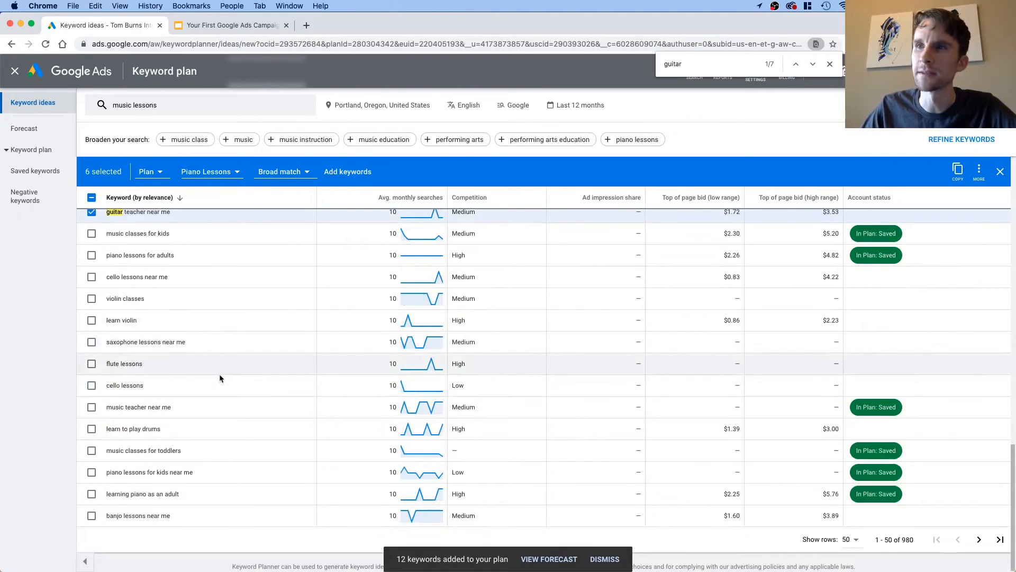
Step: Create a new ad group named "Guitar Lessons" and add the selected guitar keywords to the plan in it
left_click(210, 172)
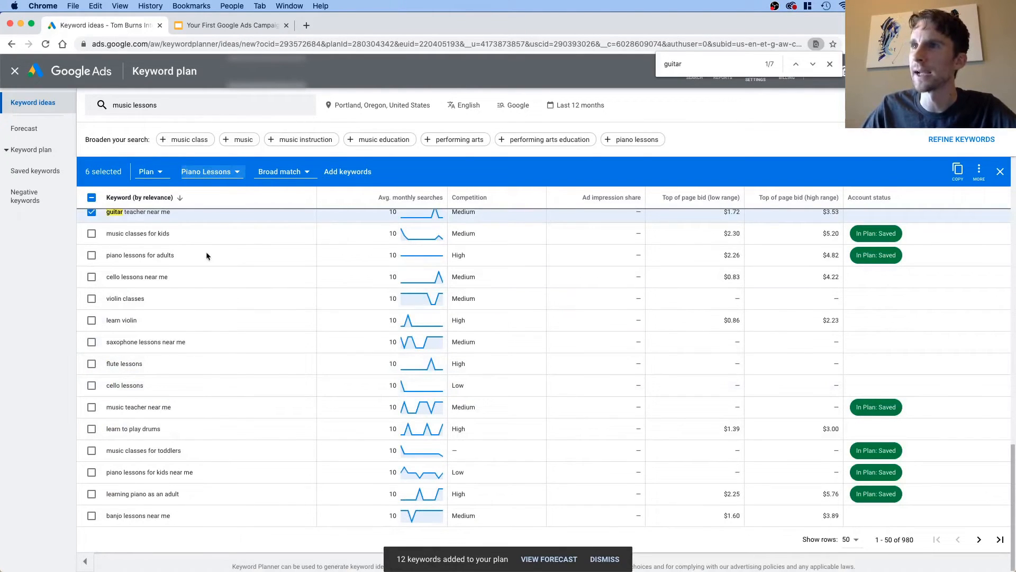
left_click(281, 286)
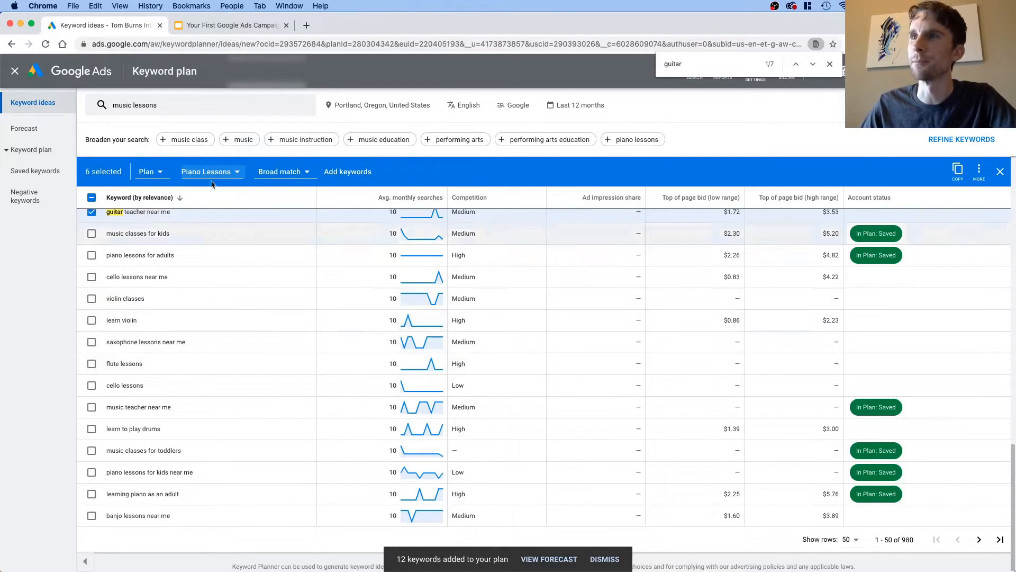
scroll(230, 255, "up", 3)
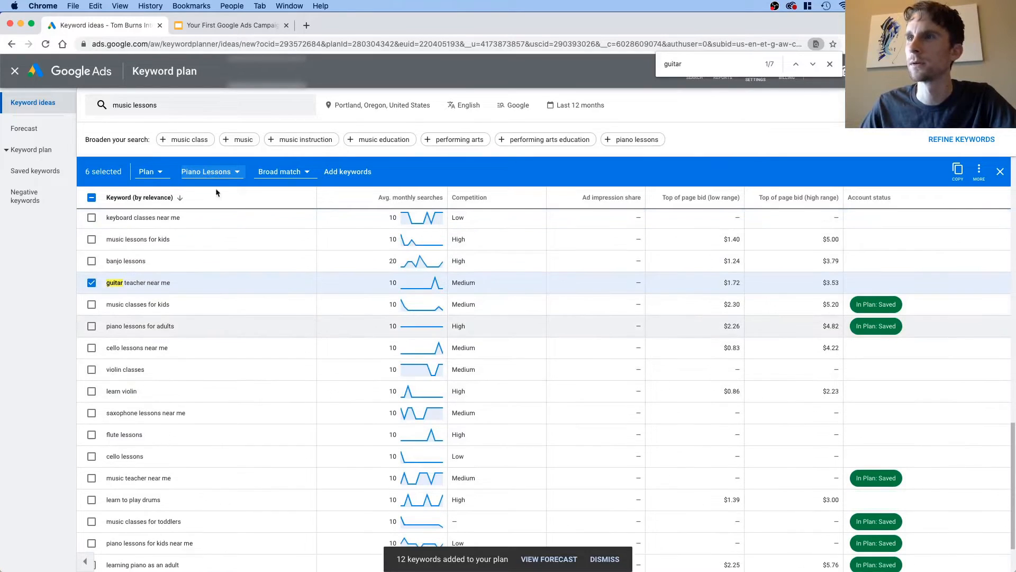
left_click(209, 176)
left_click(219, 233)
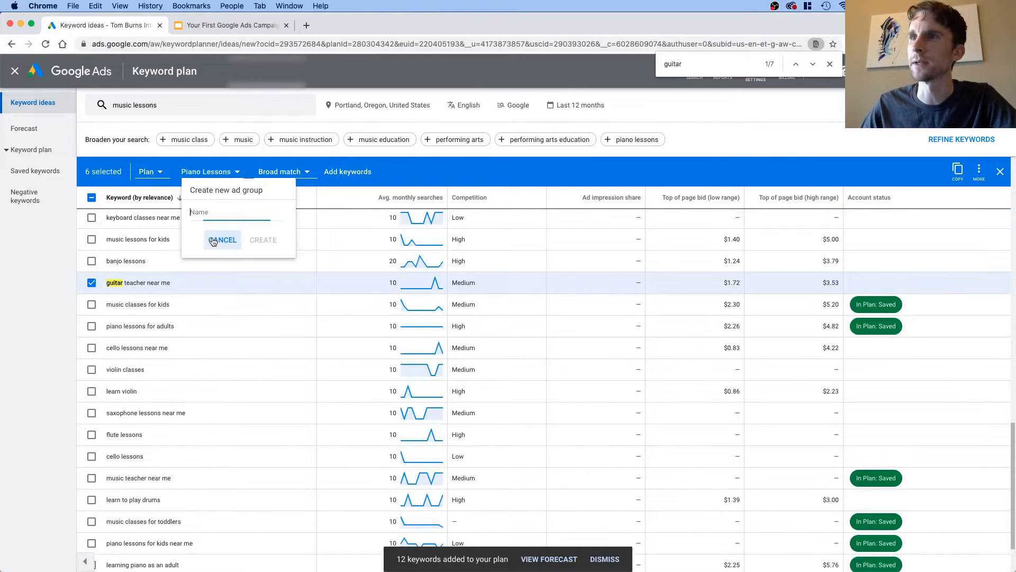
type("Gu")
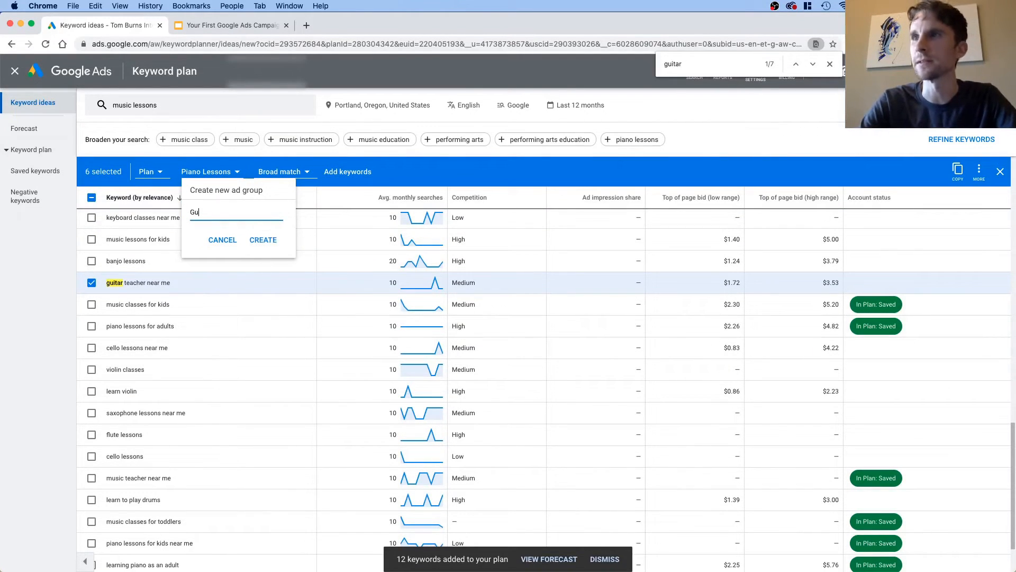
type("itar Lessons")
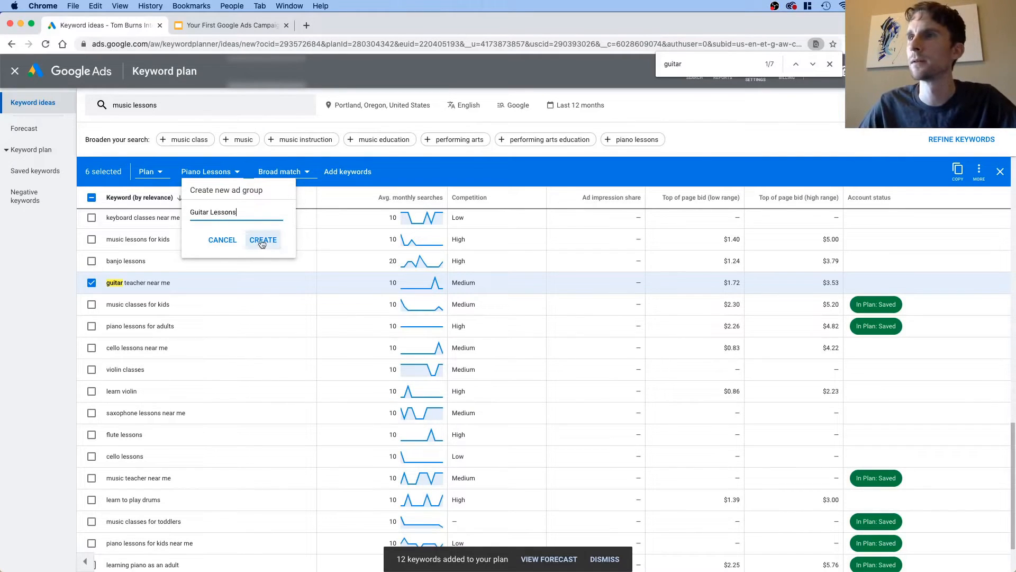
left_click(268, 241)
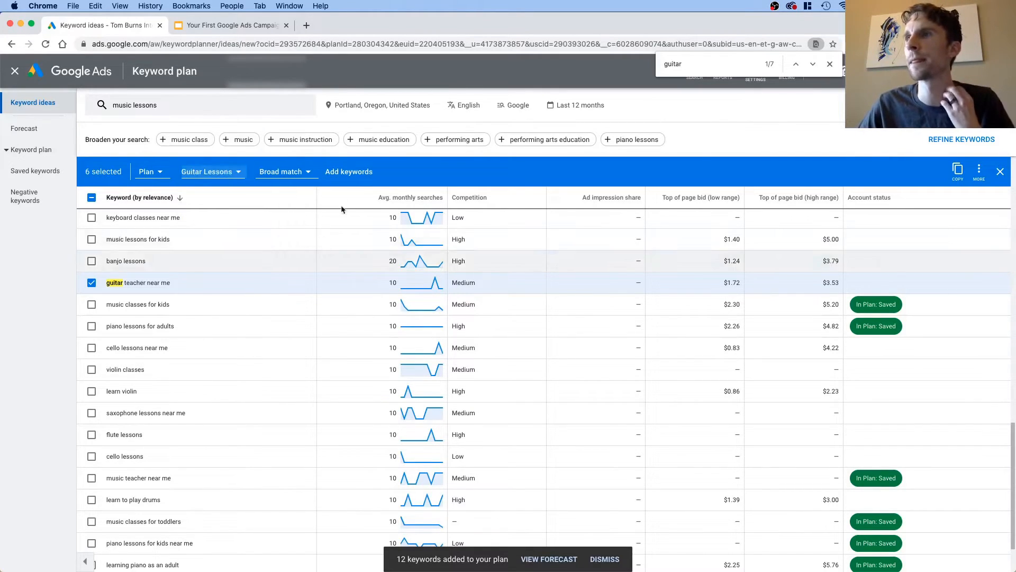
left_click(356, 171)
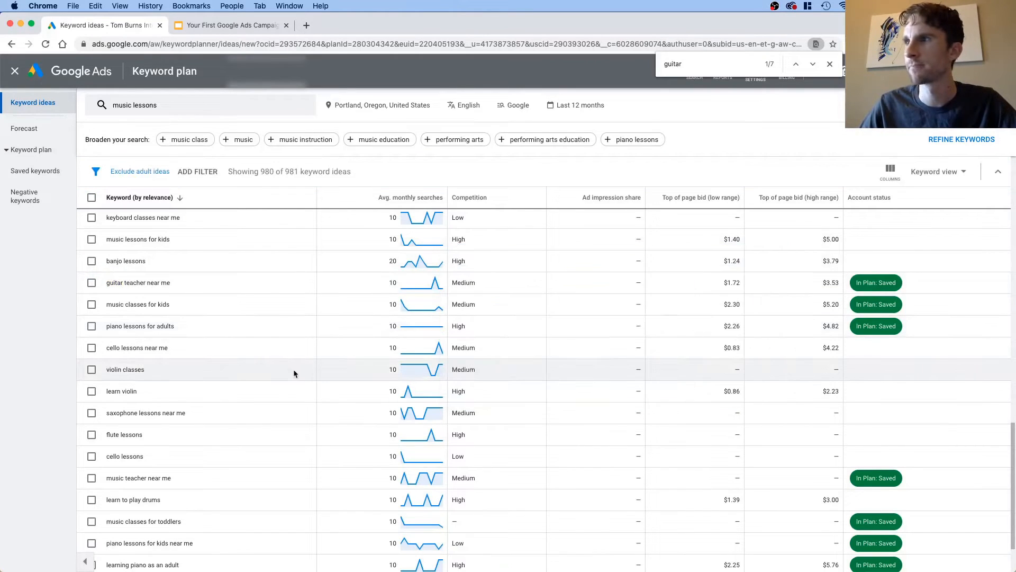
Step: Find "keyboard" on the page and select the keywords "keyboard classes near me" and "keyboard lessons"
scroll(293, 380, "up", 15)
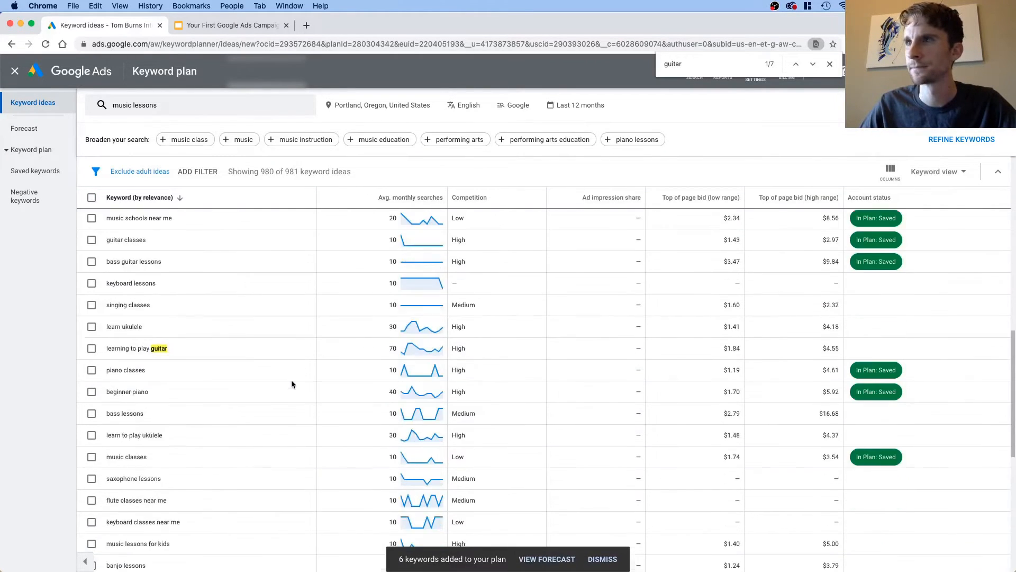
scroll(290, 379, "down", 10)
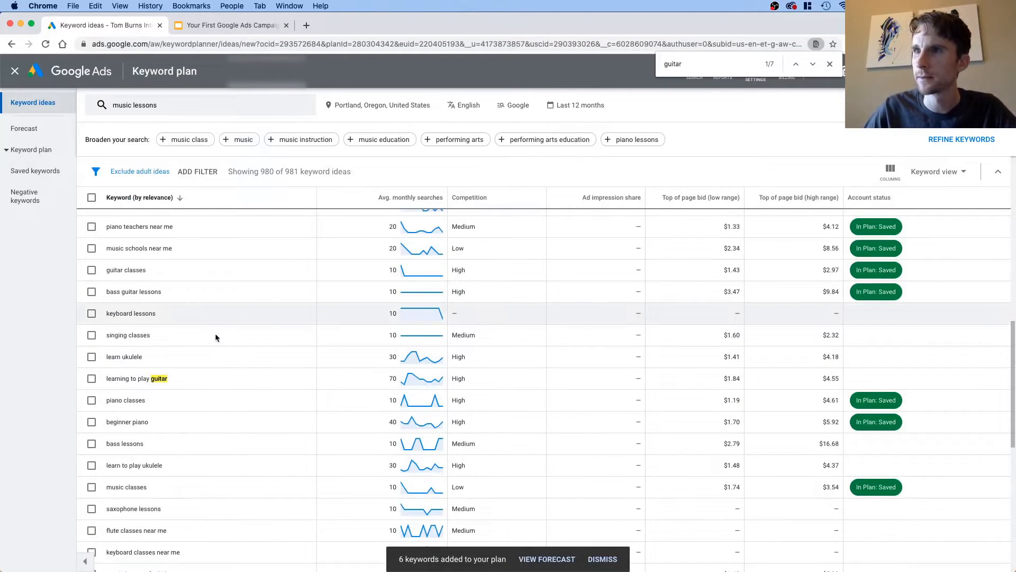
scroll(170, 416, "down", 2)
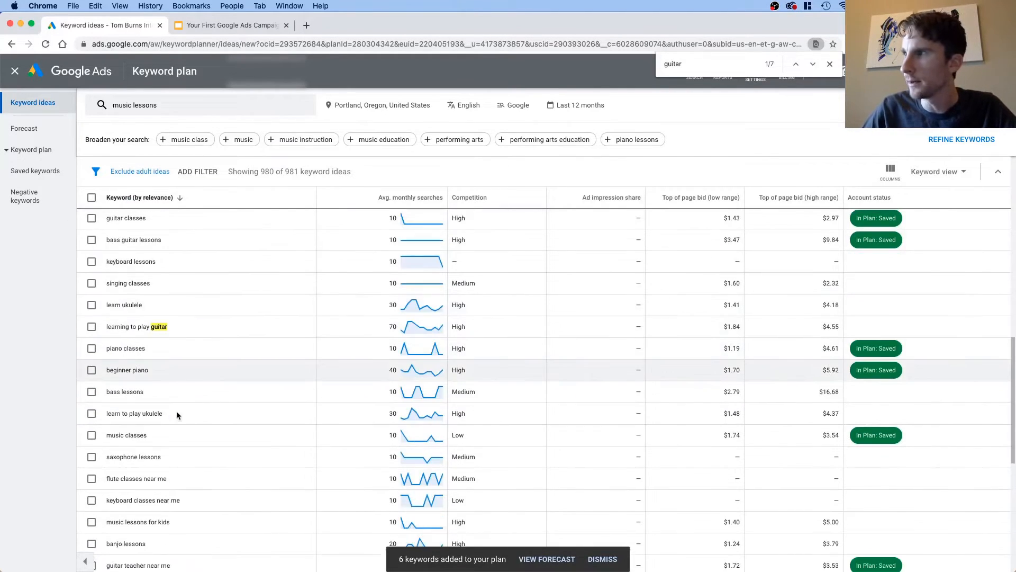
scroll(210, 407, "down", 5)
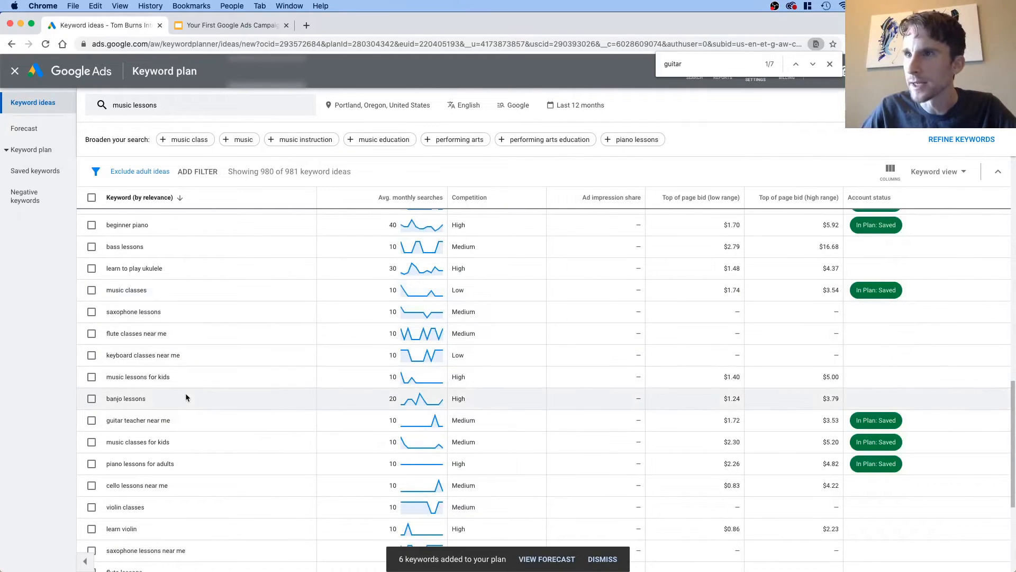
scroll(185, 401, "down", 1)
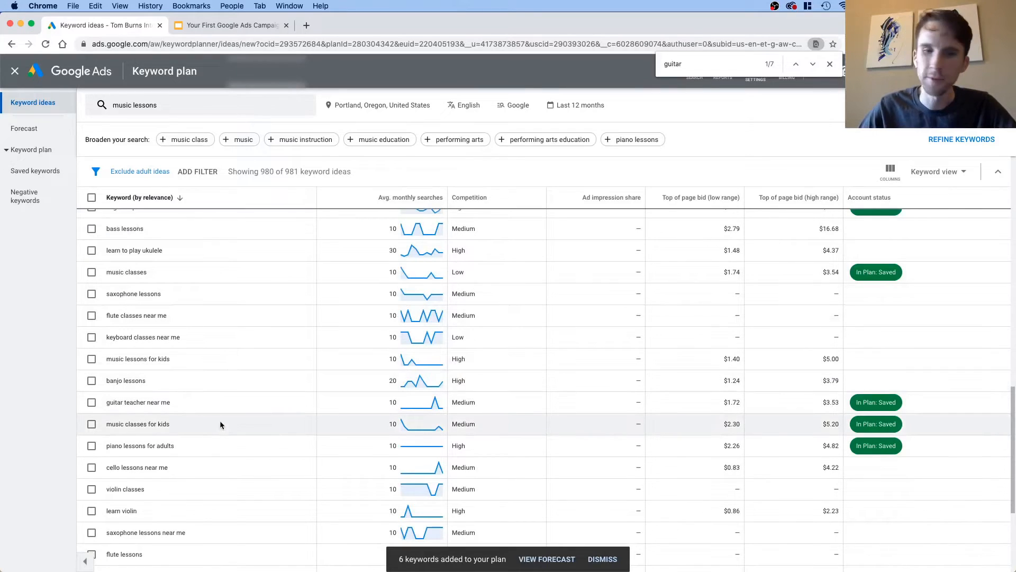
key("super+f")
type("keyboard")
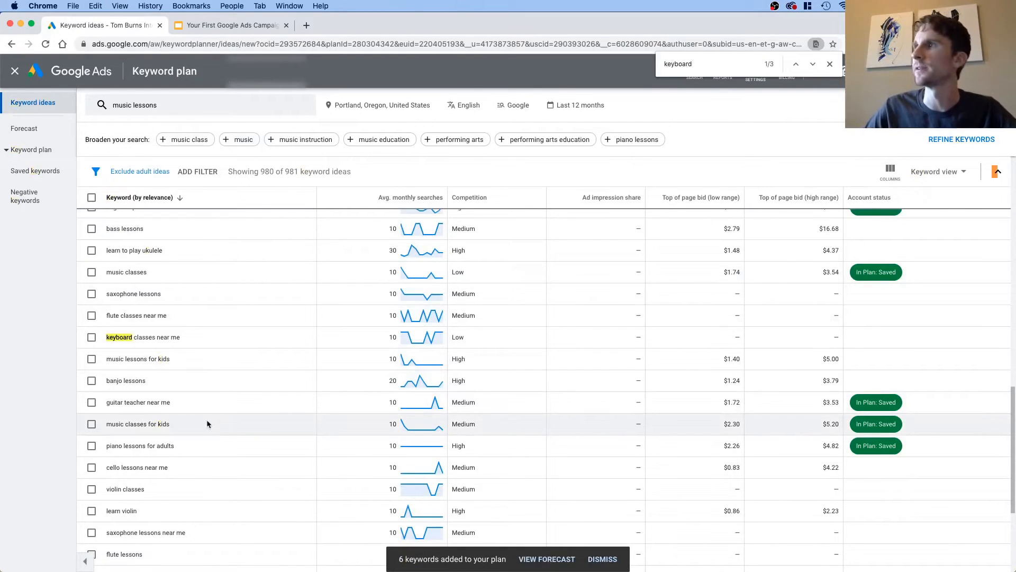
left_click(92, 338)
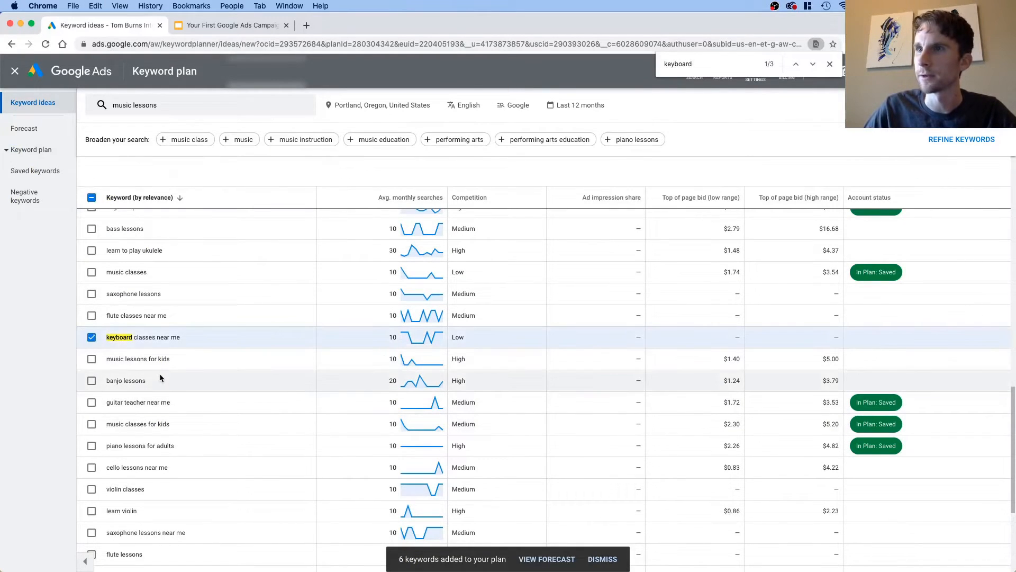
scroll(159, 374, "up", 4)
scroll(159, 374, "up", 3)
left_click(92, 236)
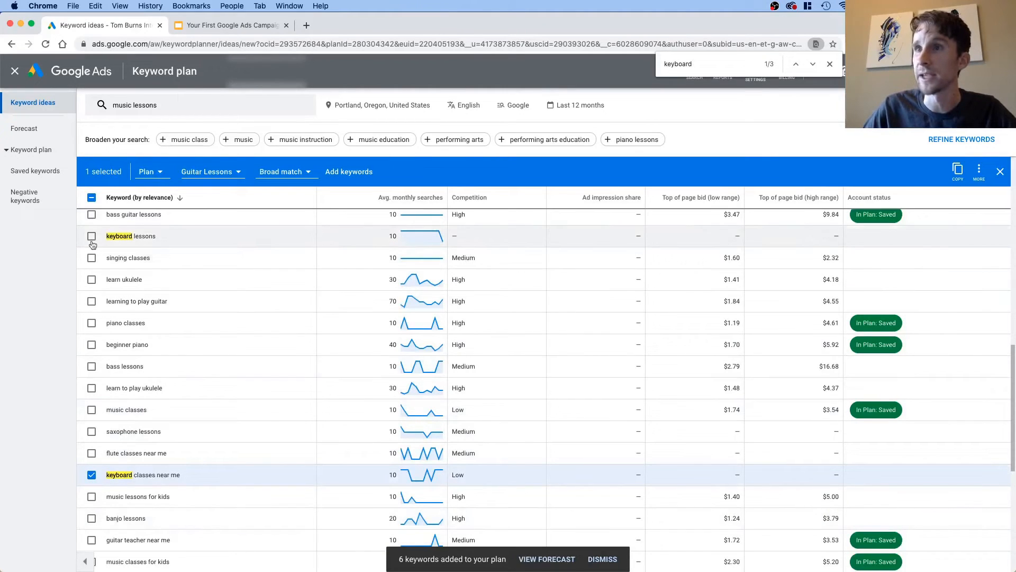
Step: Add the two selected keyboard keywords to the plan in the existing "Piano Lessons" ad group
scroll(181, 359, "up", 15)
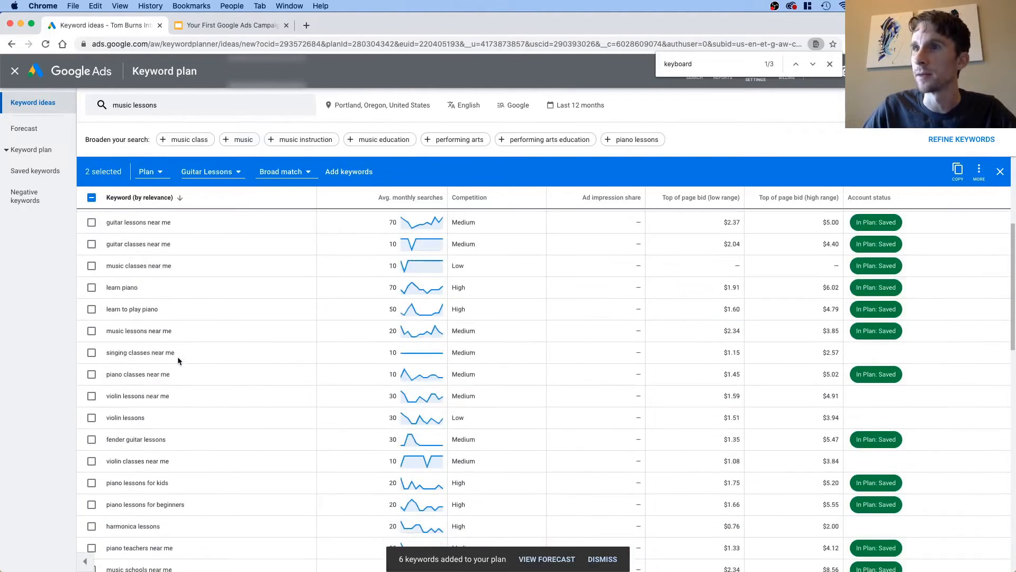
scroll(178, 354, "down", 20)
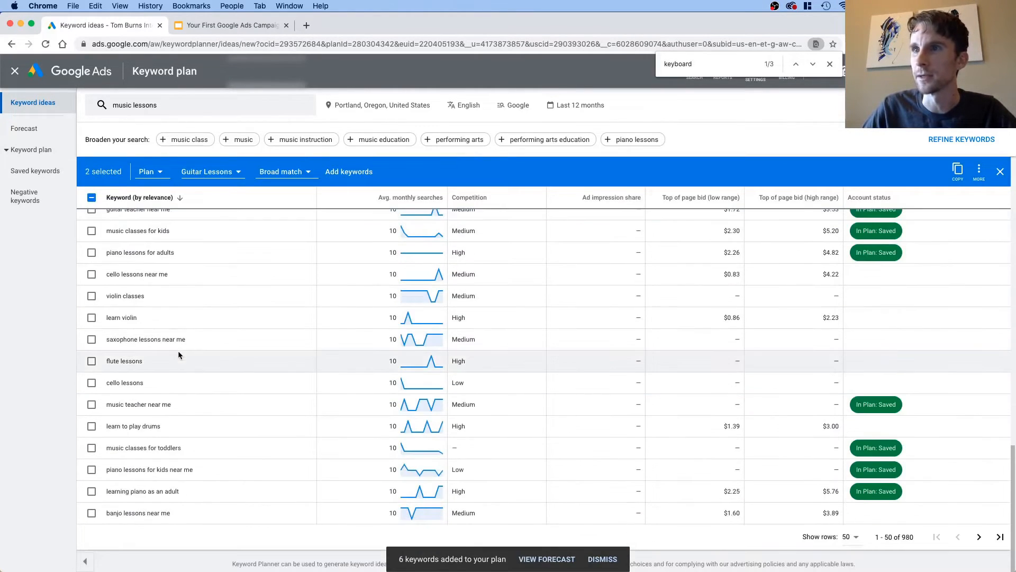
scroll(247, 300, "up", 9)
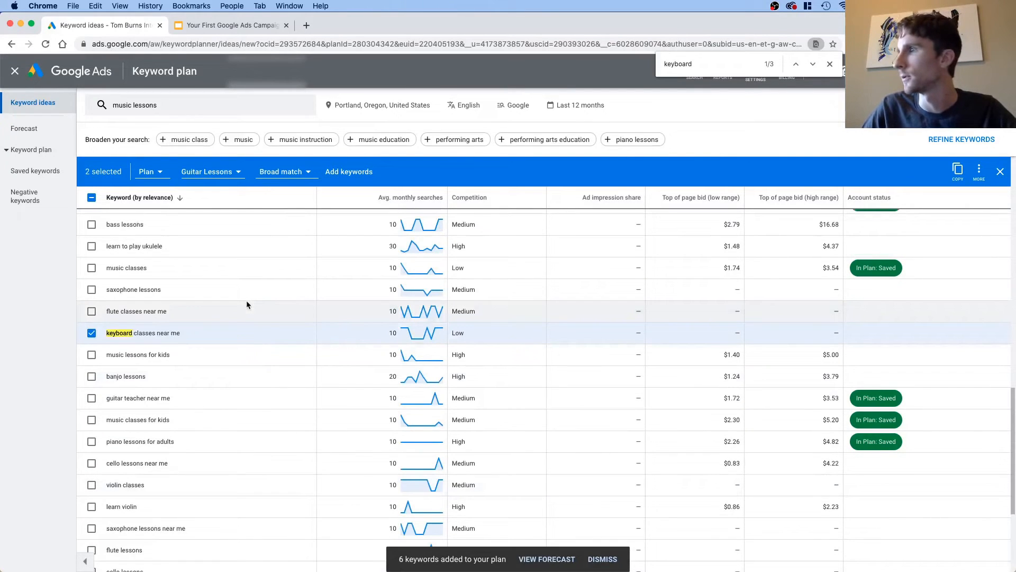
left_click(211, 172)
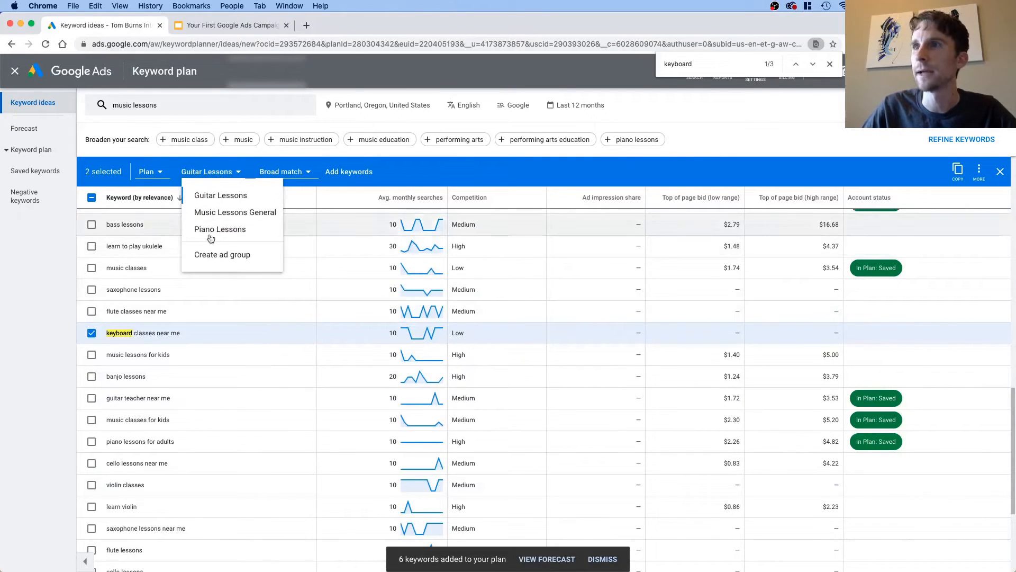
left_click(212, 229)
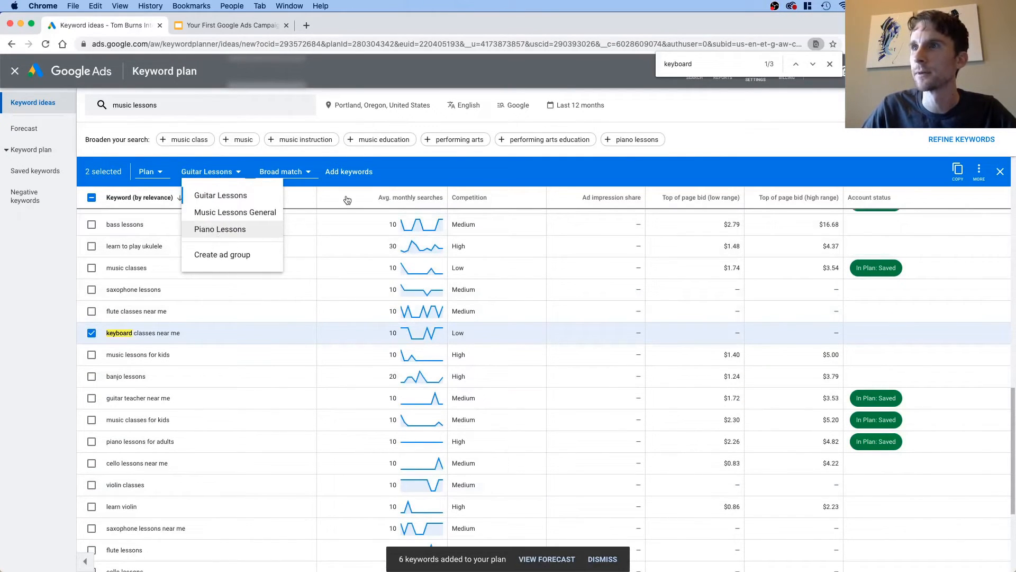
left_click(357, 171)
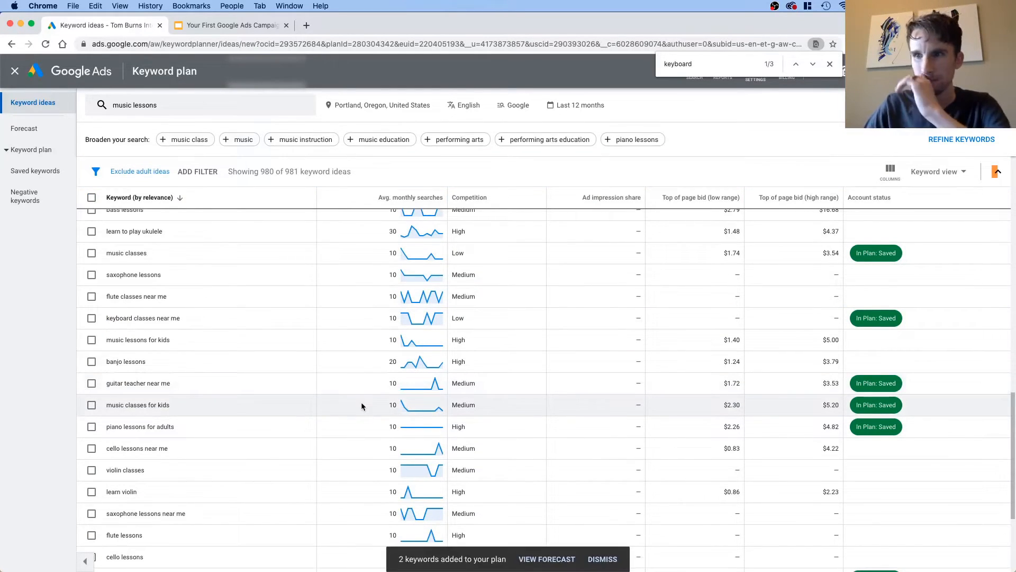
Step: Open the keyword plan's forecast and expand its chart of clicks against max. CPC
scroll(348, 391, "up", 10)
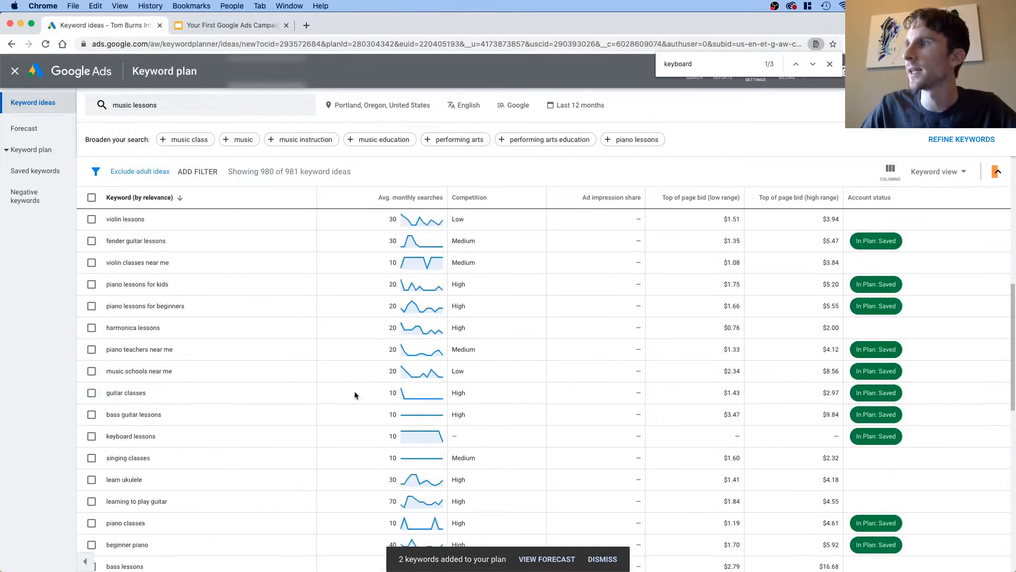
scroll(337, 408, "up", 3)
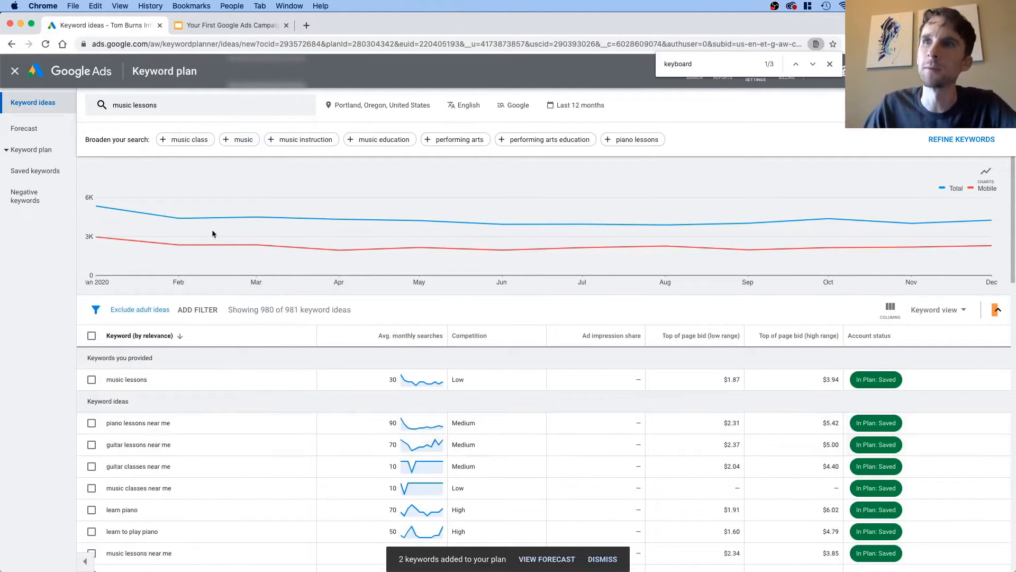
left_click(29, 136)
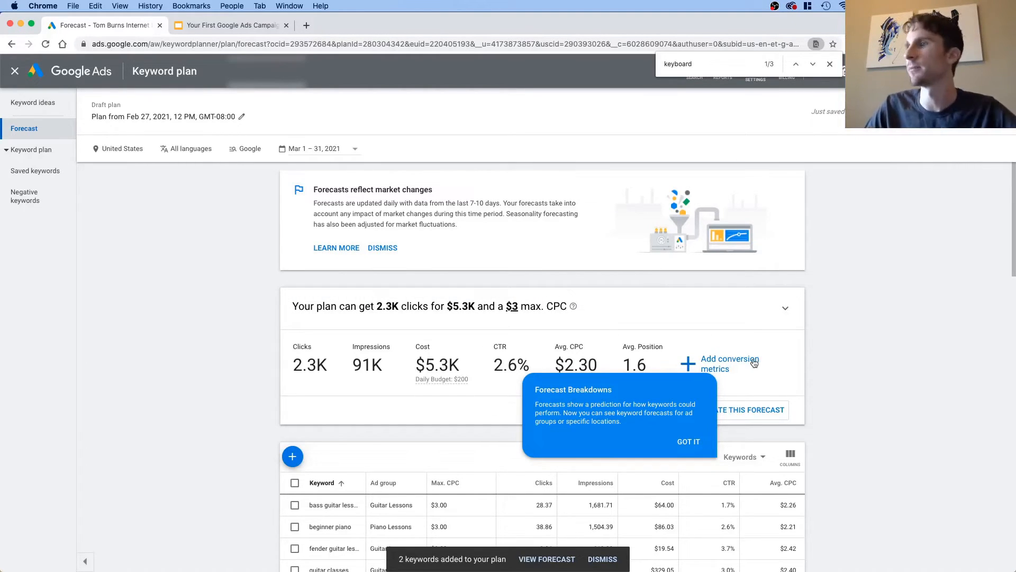
scroll(754, 360, "down", 1)
left_click(780, 288)
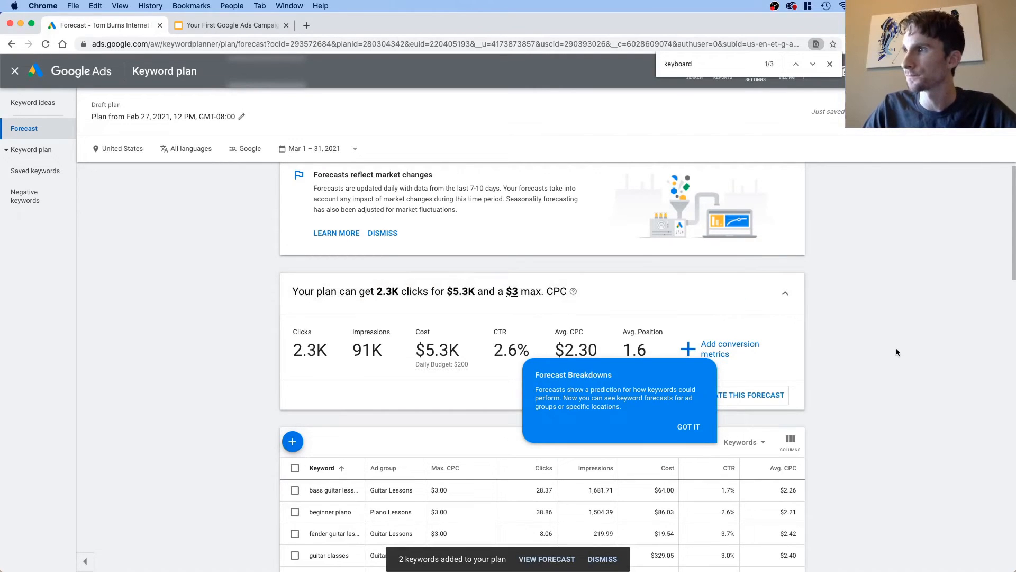
scroll(894, 346, "down", 1)
scroll(894, 347, "down", 1)
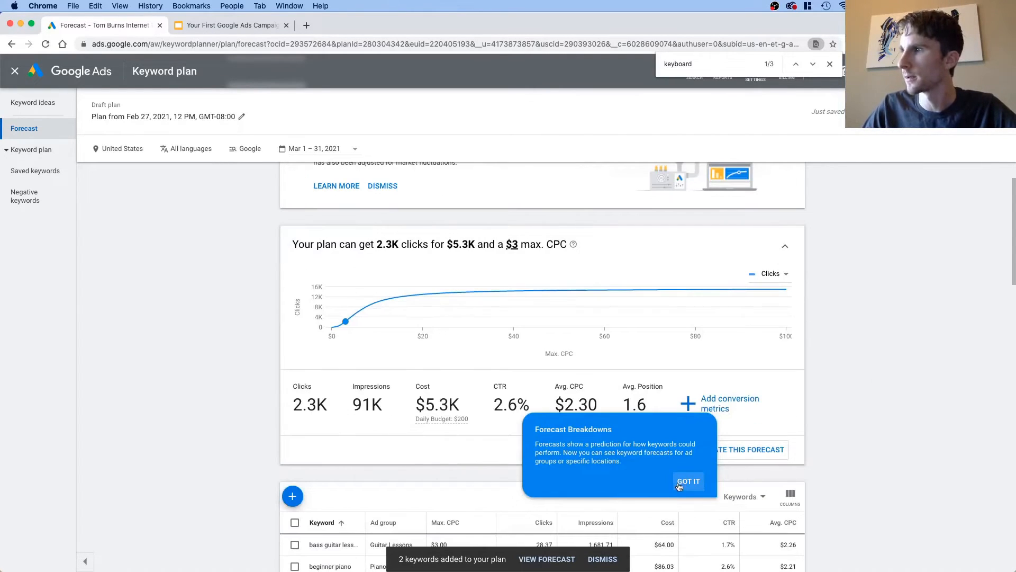
scroll(134, 151, "up", 2)
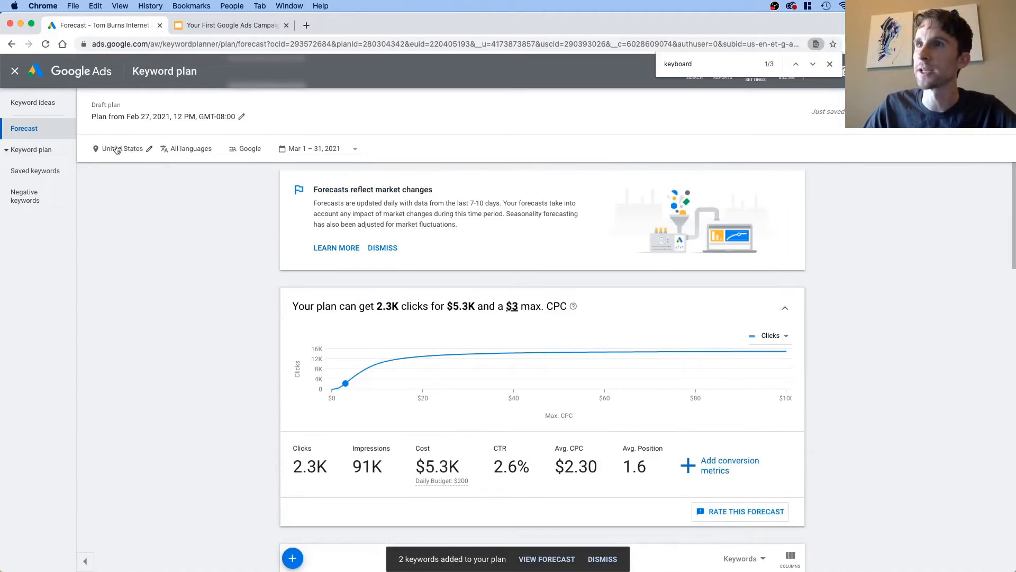
Step: Replace the forecast's United States location target with the city of Portland, Oregon, United States, and save it
left_click(117, 150)
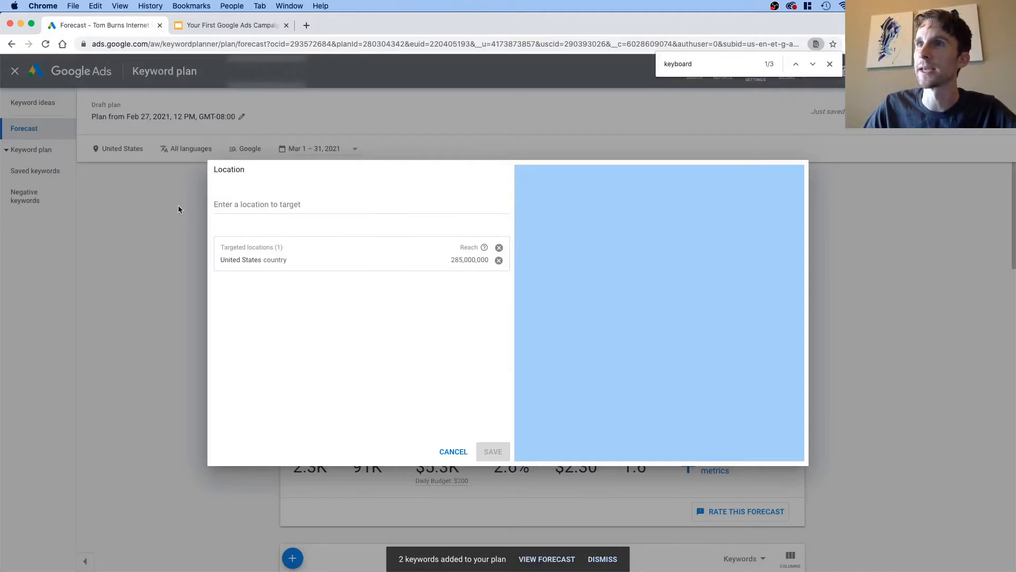
left_click(497, 260)
left_click(293, 204)
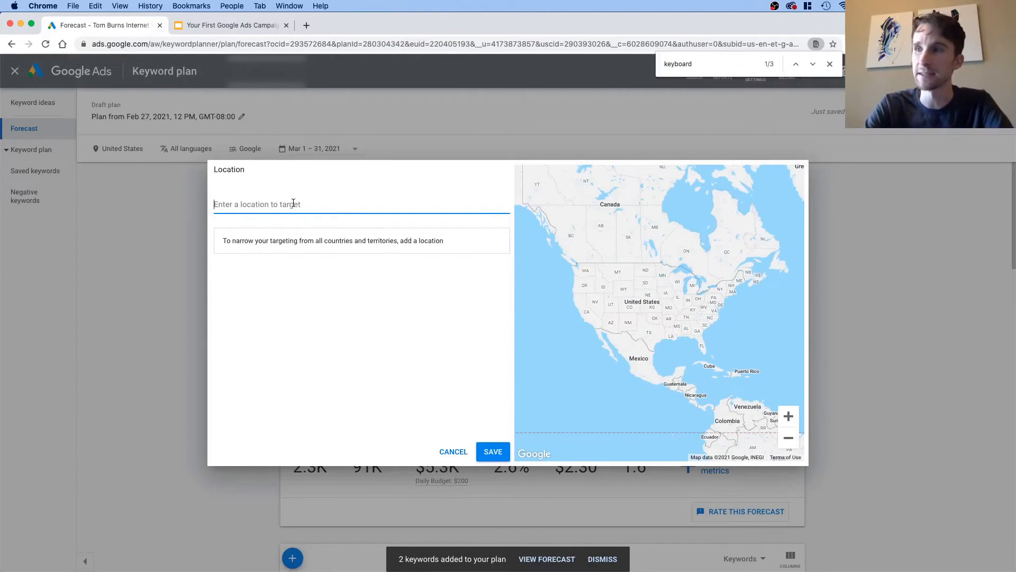
type("p")
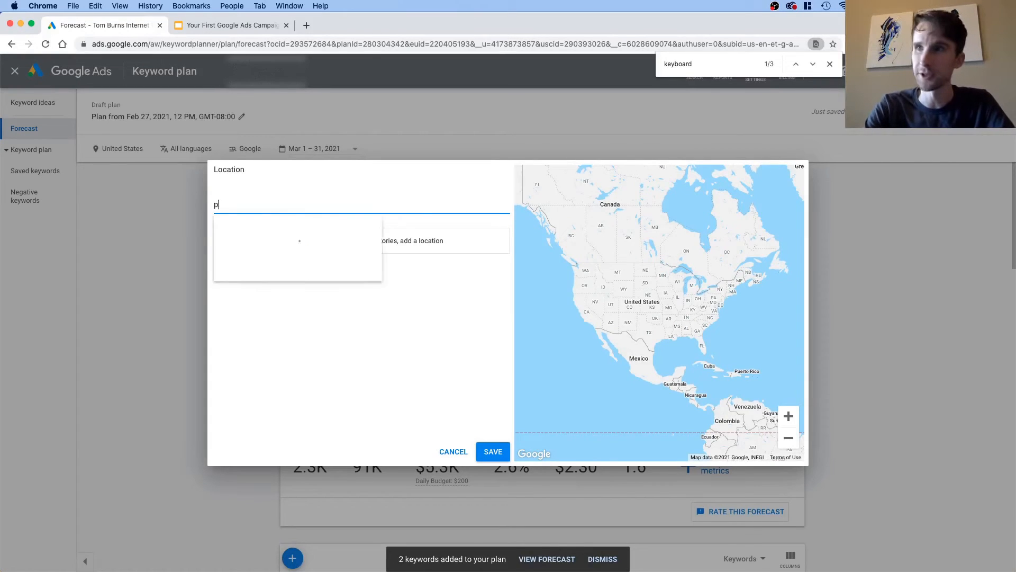
type("ort")
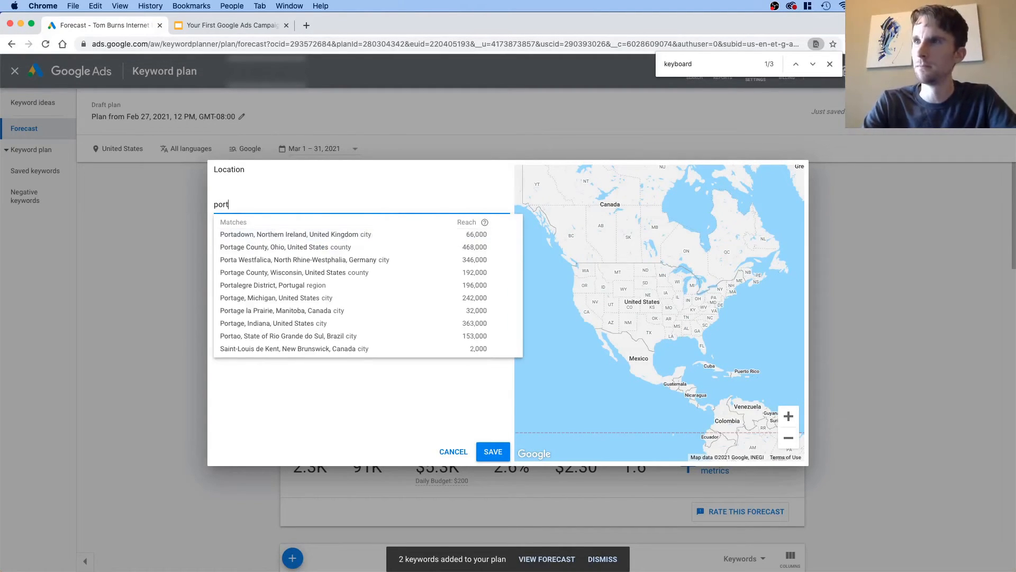
type("land or")
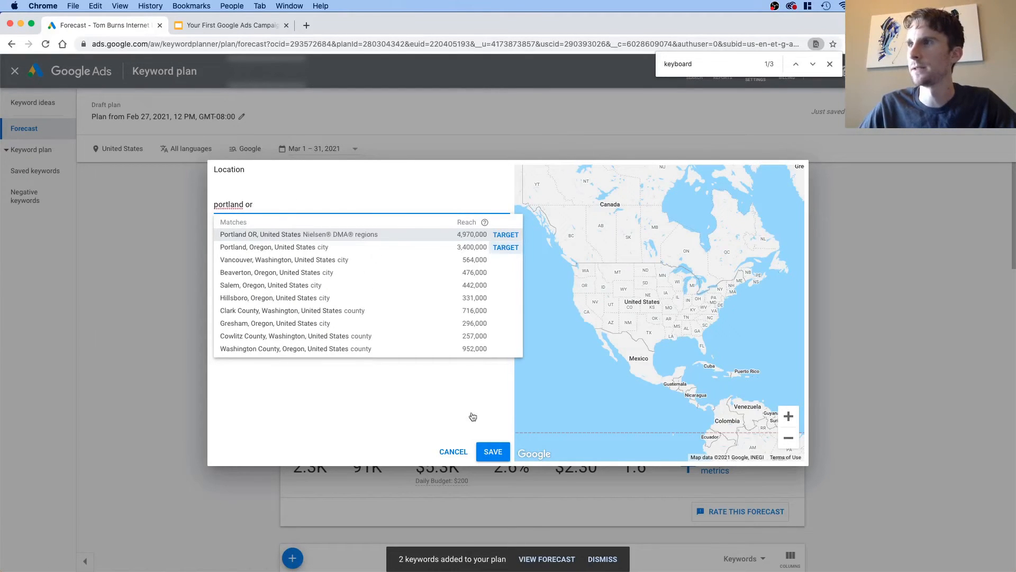
left_click(495, 453)
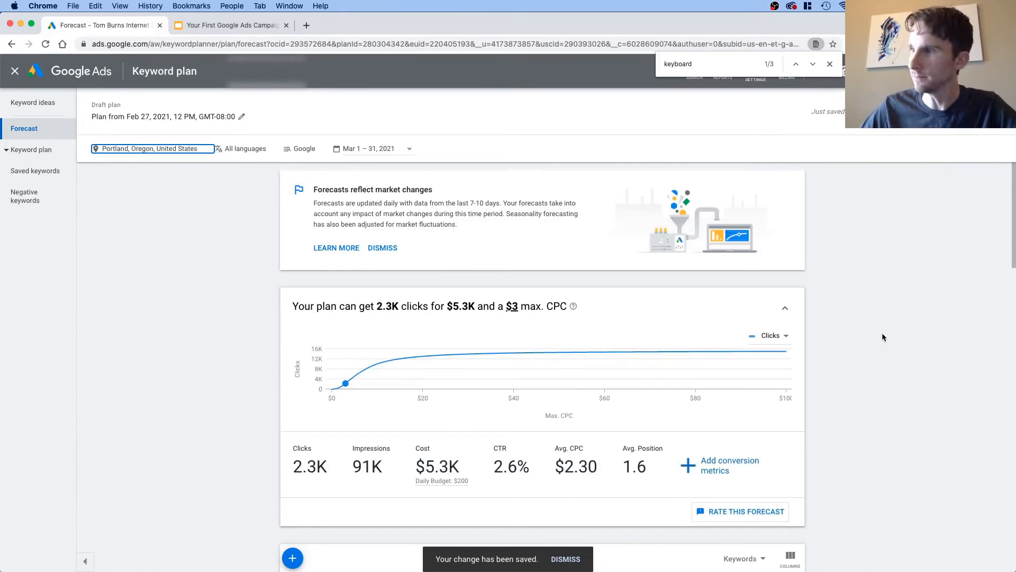
Step: Add conversion metrics to the forecast with a 3.5% conversion rate and a value of $450 per conversion
left_click(759, 463)
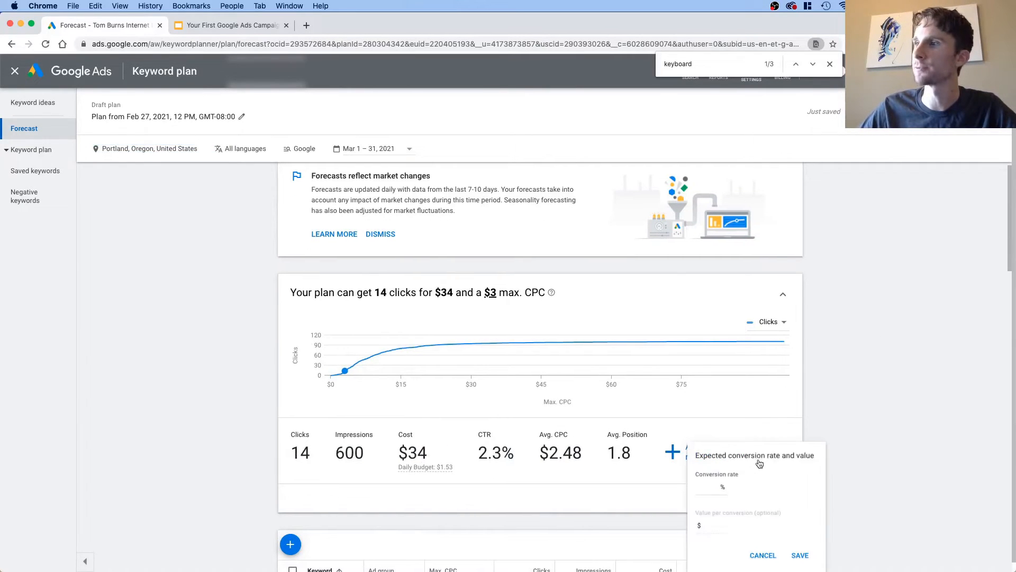
type("3")
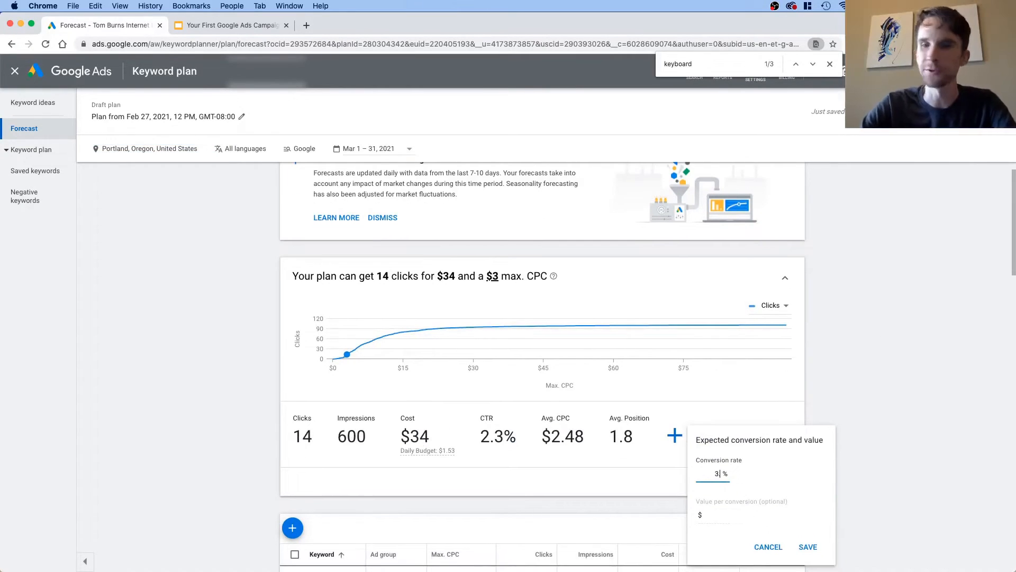
type(".5")
left_click(716, 515)
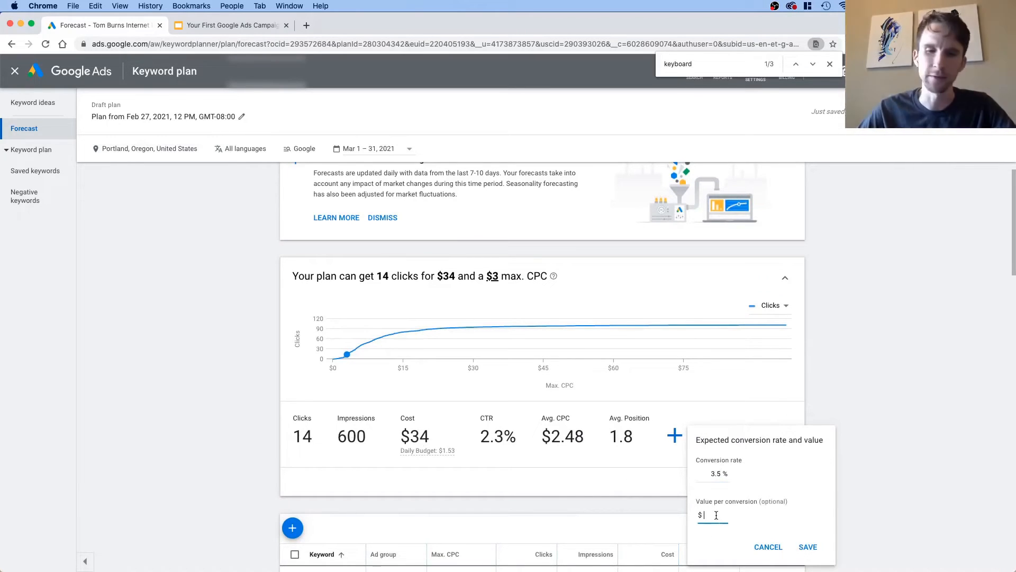
type("450")
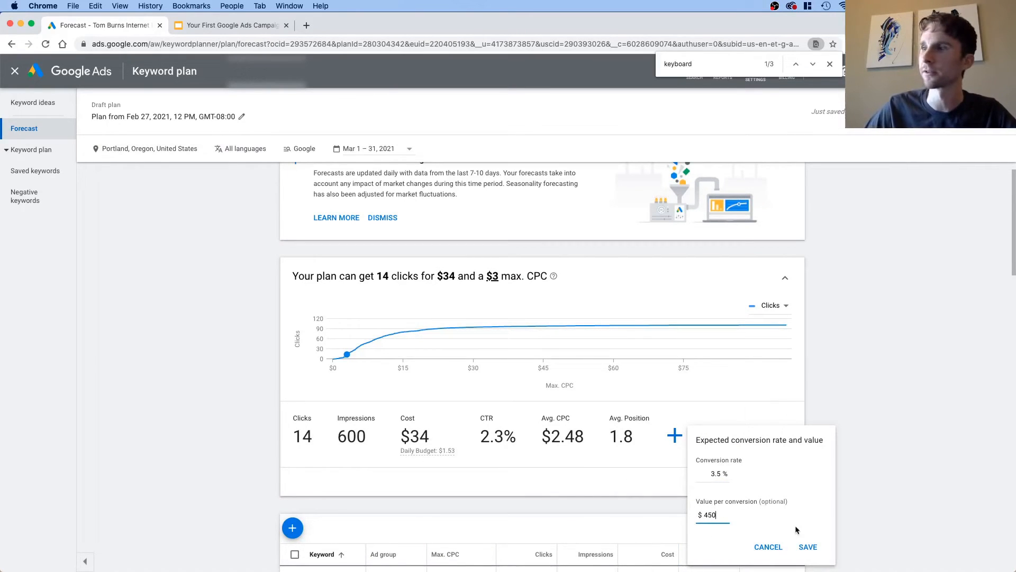
left_click(807, 546)
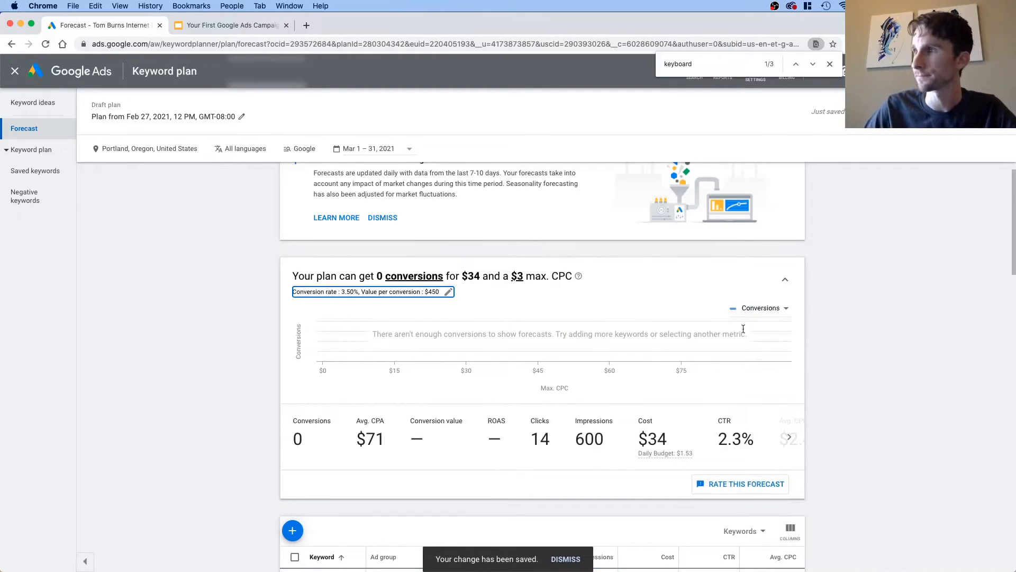
Step: Switch the forecast chart's metric to ROAS and look through the plan's keyword table
left_click(761, 311)
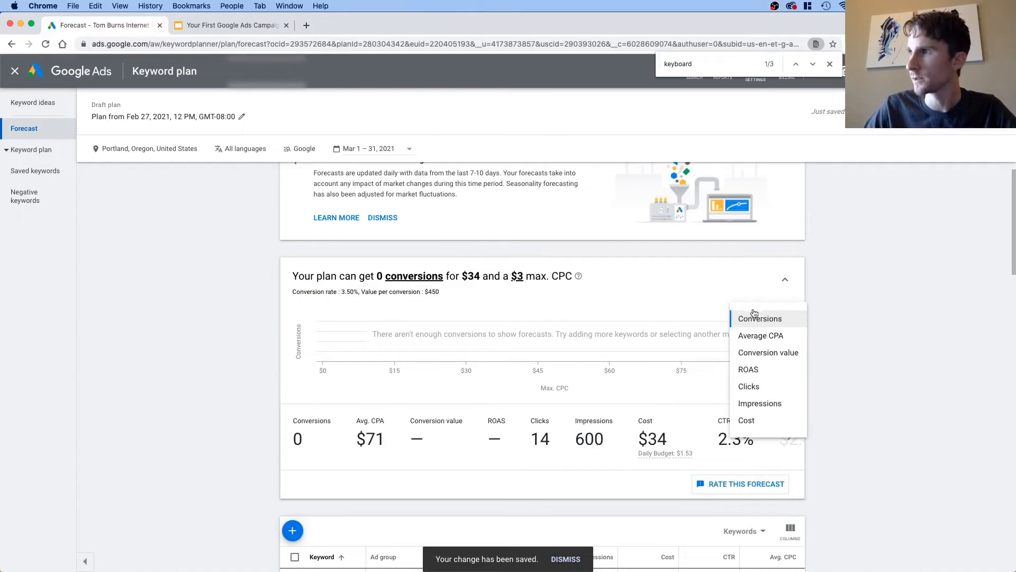
left_click(762, 367)
scroll(830, 385, "down", 10)
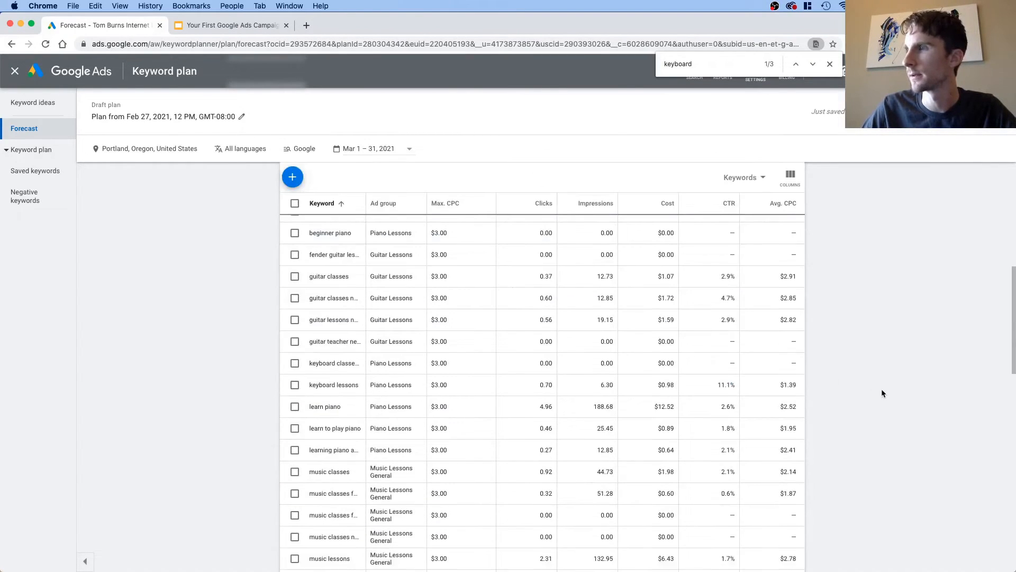
scroll(880, 392, "up", 10)
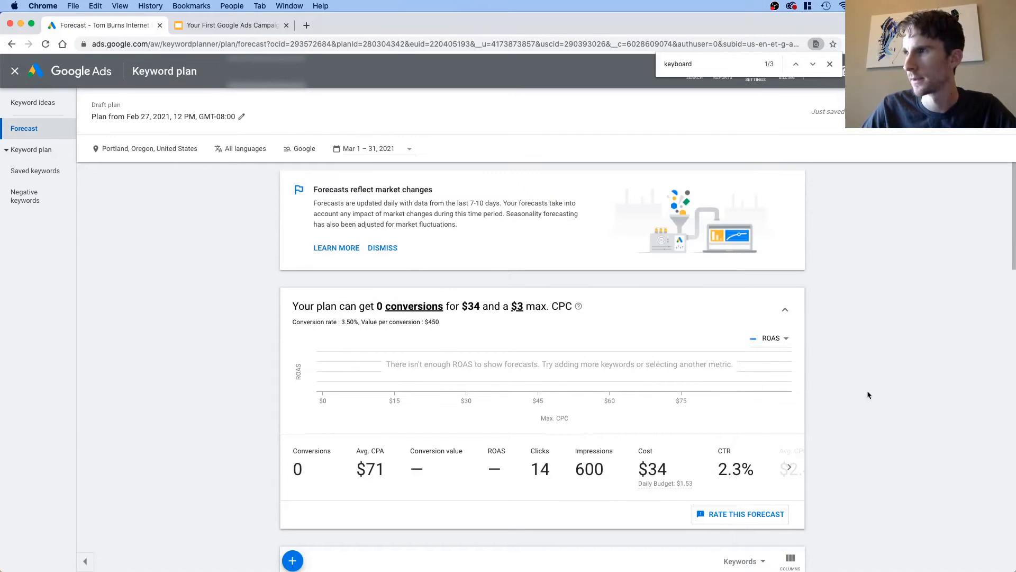
Step: Set the plan forecast's max. CPC to $5
left_click(517, 306)
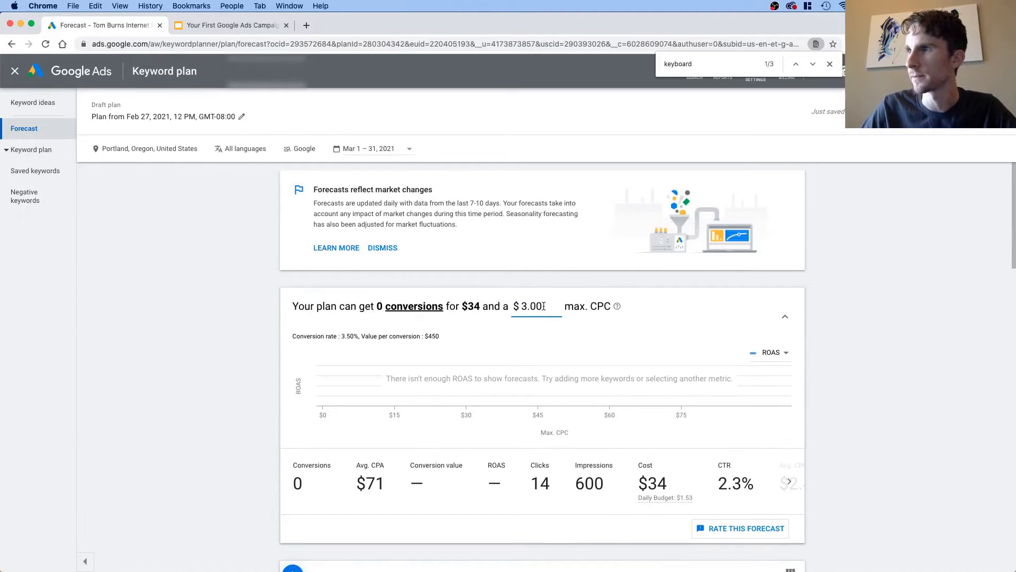
key("super+a")
type("5")
key("Return")
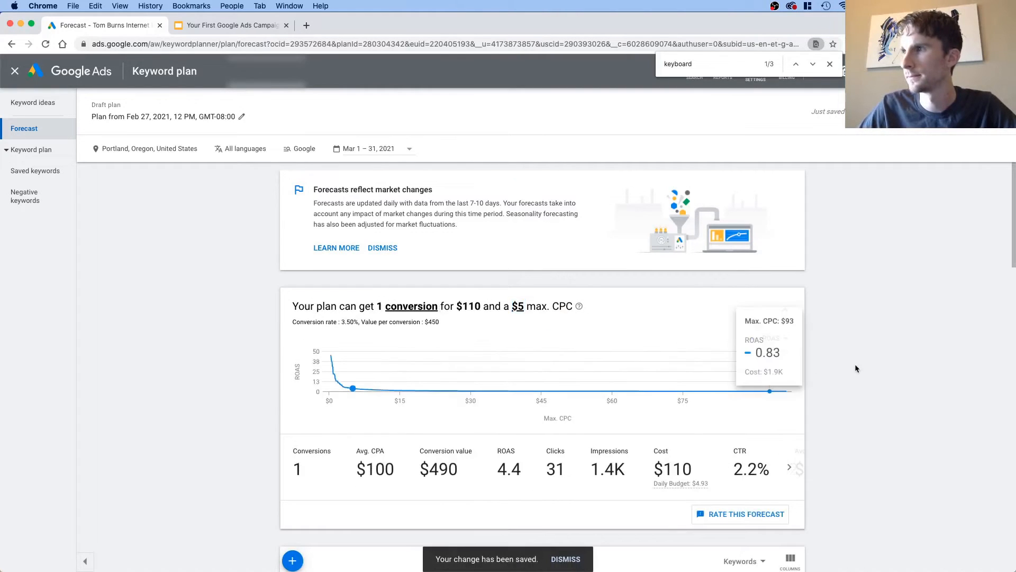
scroll(830, 348, "down", 1)
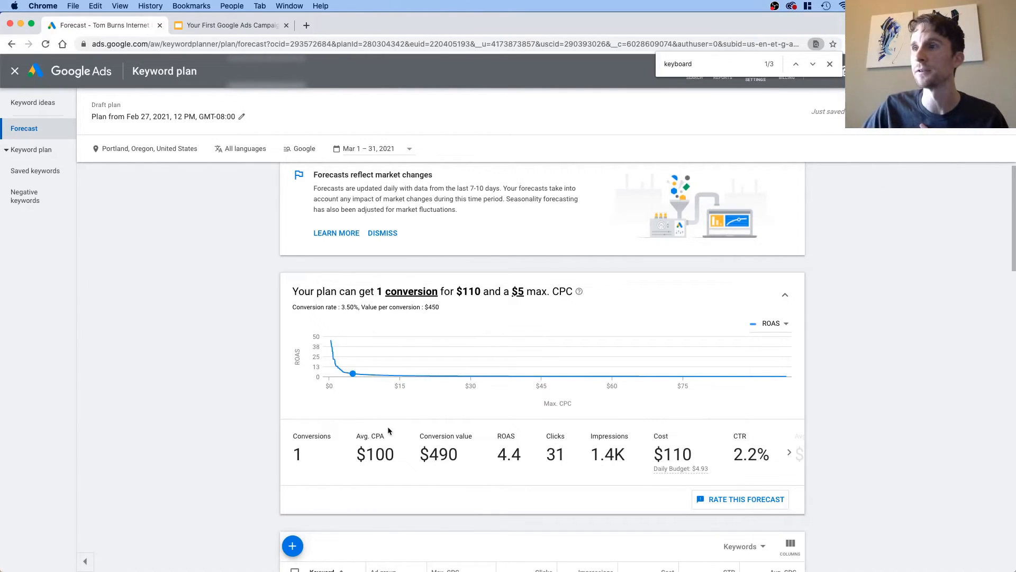
Step: Pick the $8.05 max. CPC point on the ROAS curve for the forecast and check the chart's available metrics
mouse_move(353, 373)
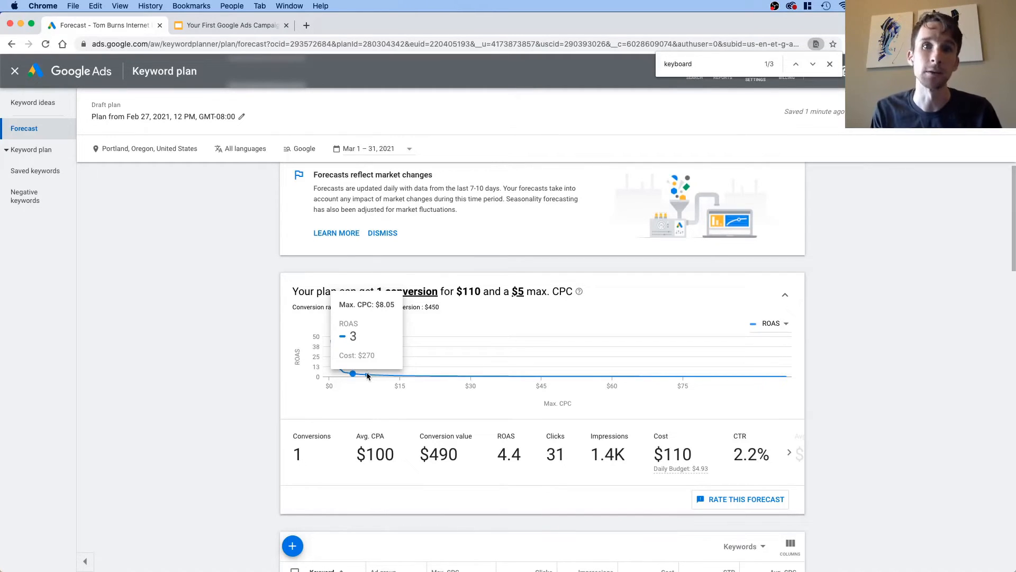
left_click(368, 376)
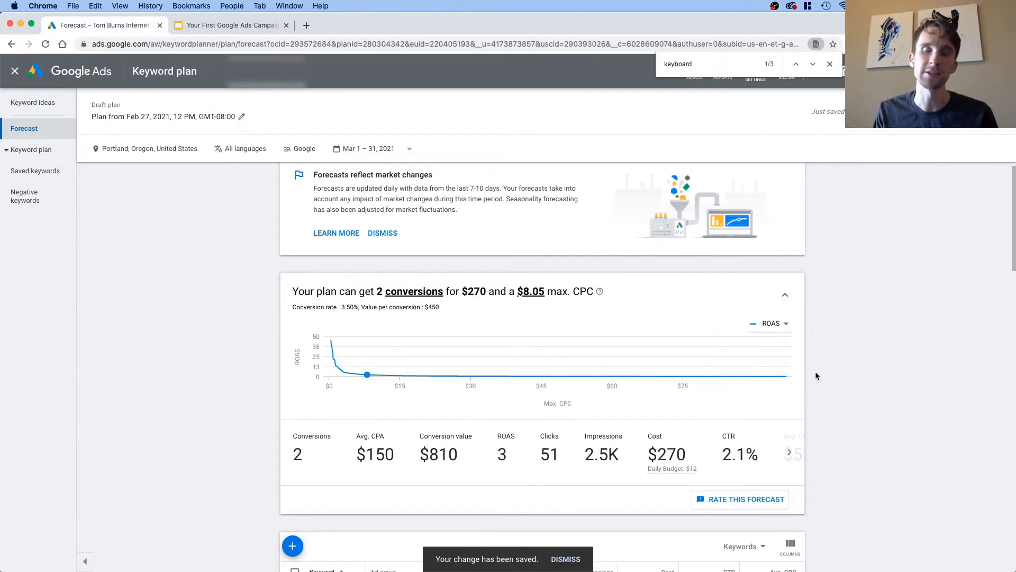
left_click(773, 323)
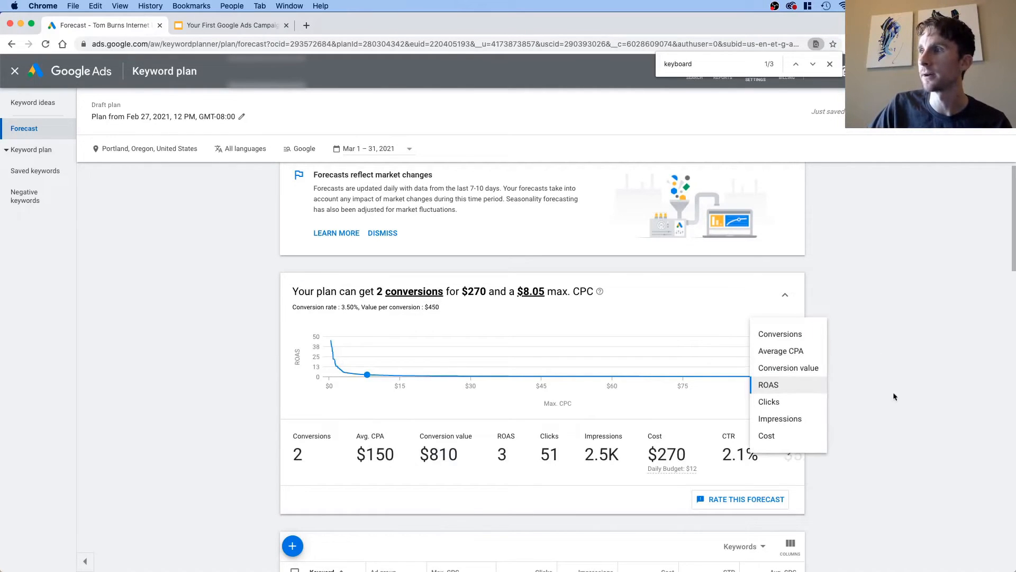
left_click(912, 363)
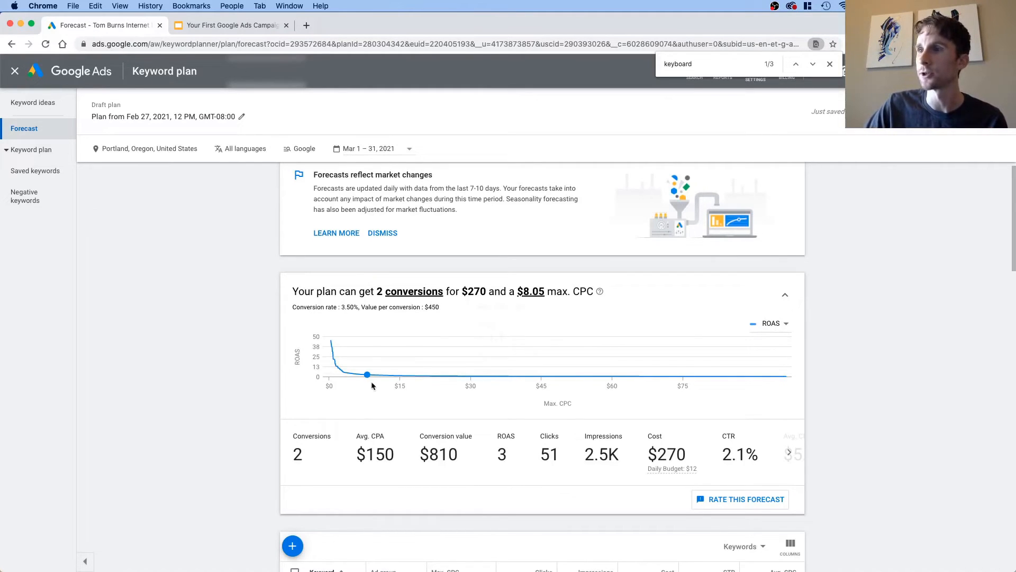
mouse_move(369, 375)
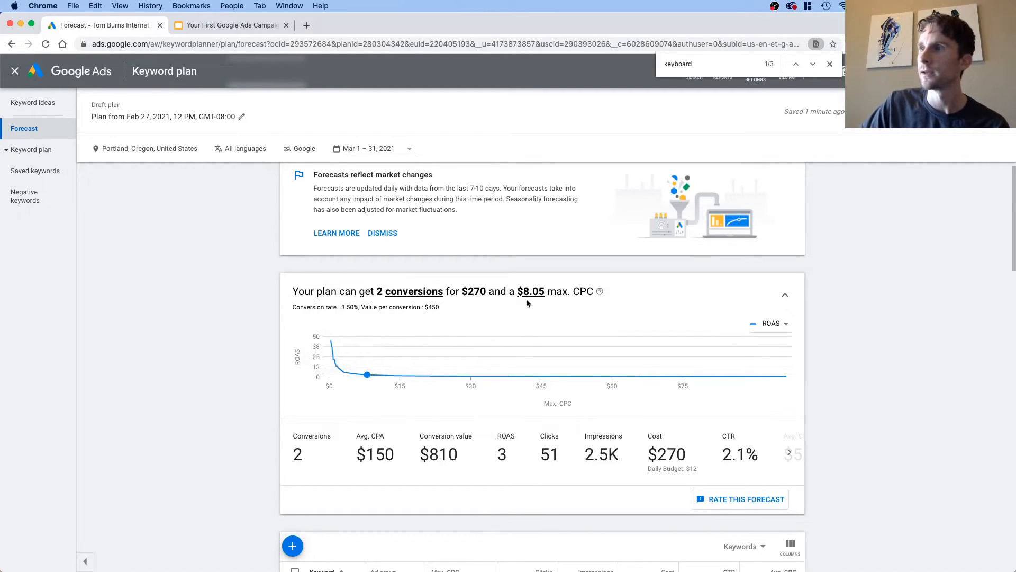
mouse_move(369, 374)
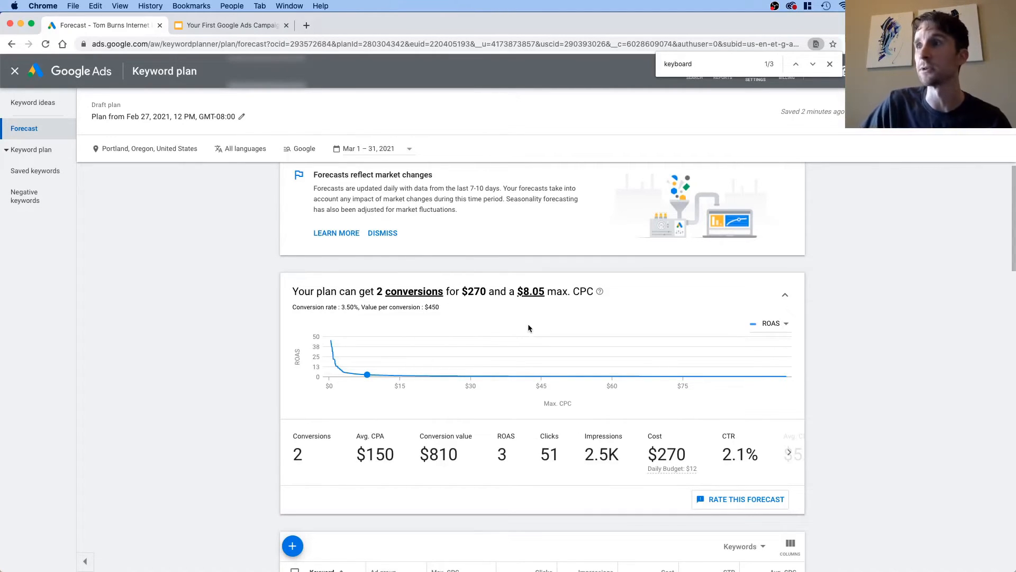
Step: Set the forecast's max. CPC to $7.50
left_click(534, 294)
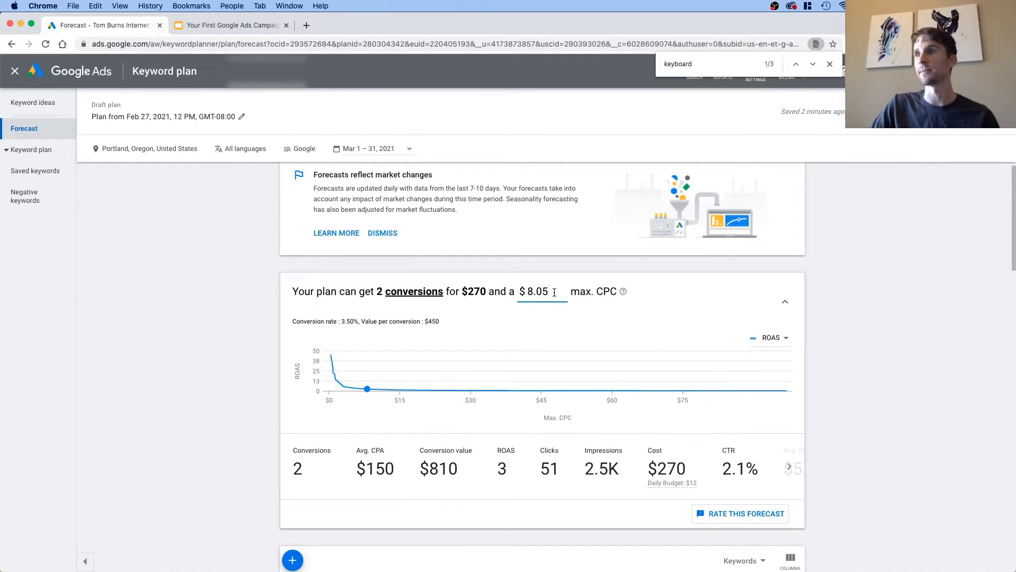
left_click_drag(553, 292, 518, 292)
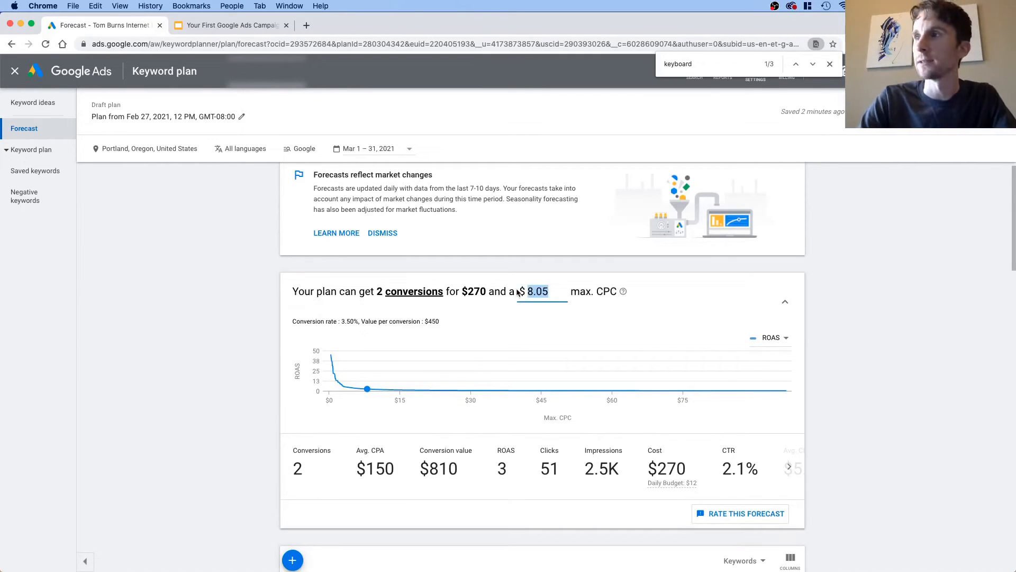
type("7.5")
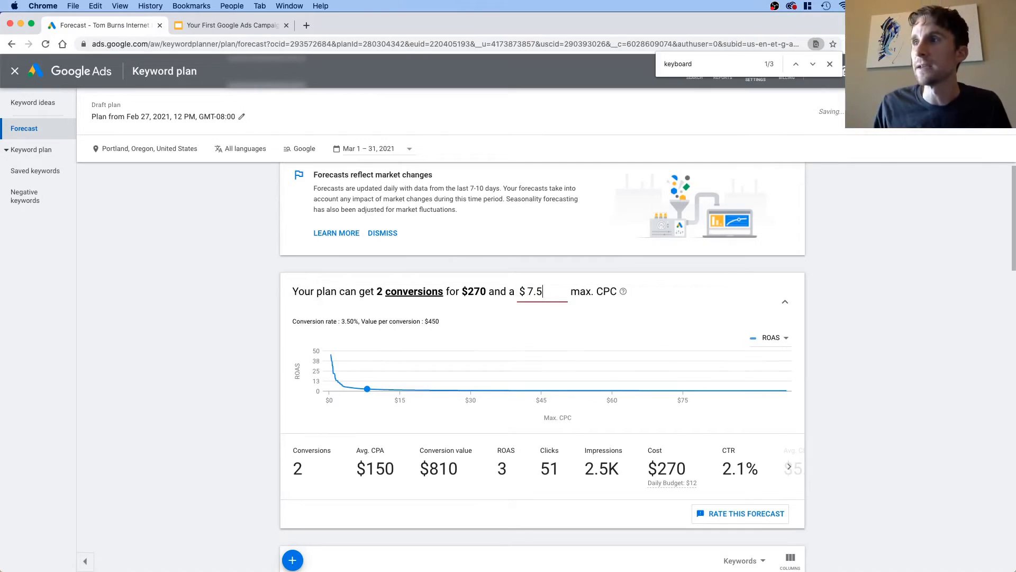
key("Return")
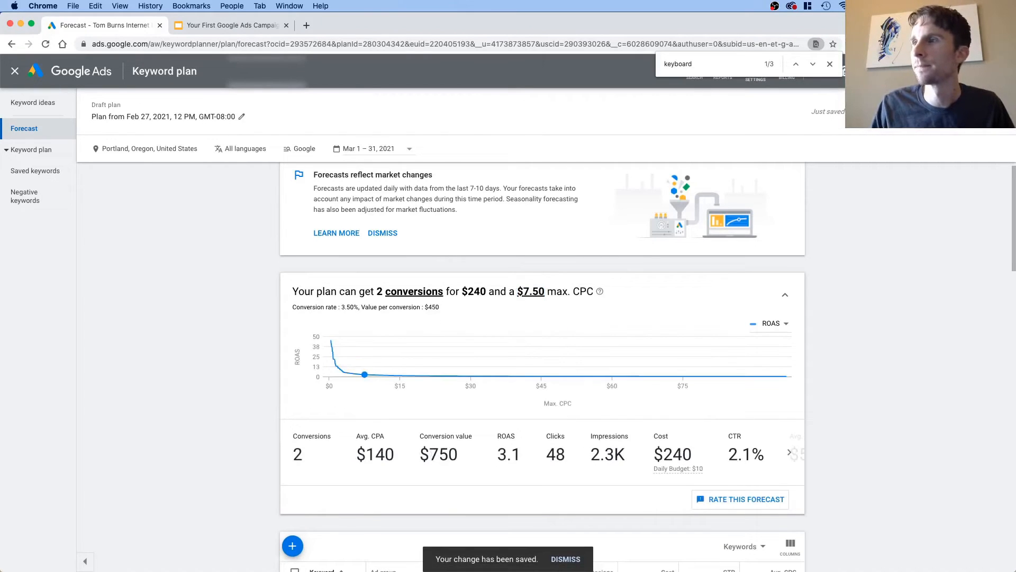
Step: Adjust the forecast's max. CPC to $7.55
left_click(530, 295)
key("BackSpace")
type("5")
key("Return")
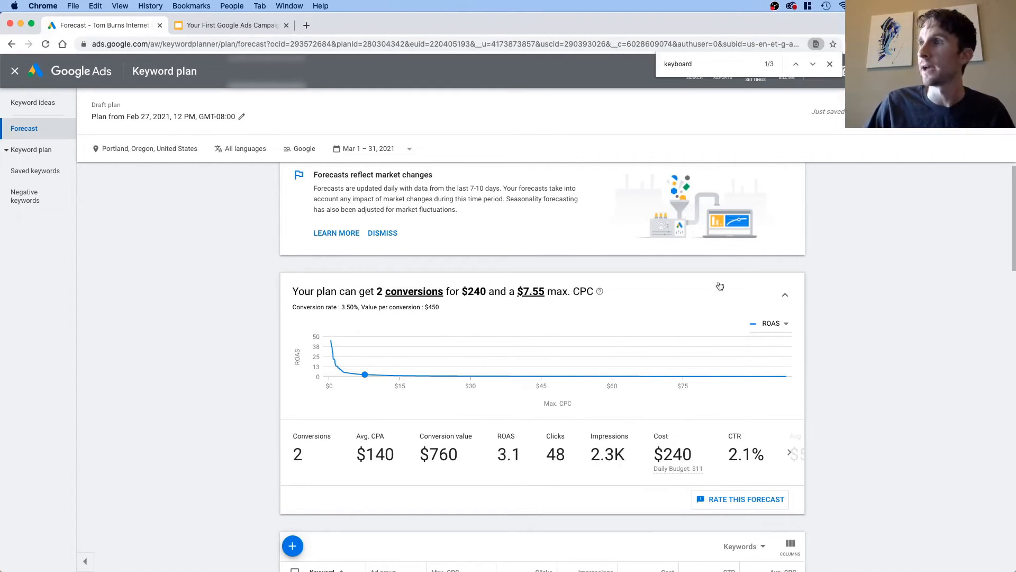
Step: Create a campaign from the plan named "Tom's Music Lessons General - Conversions" with the recommended average daily budget of $10.53
left_click(963, 111)
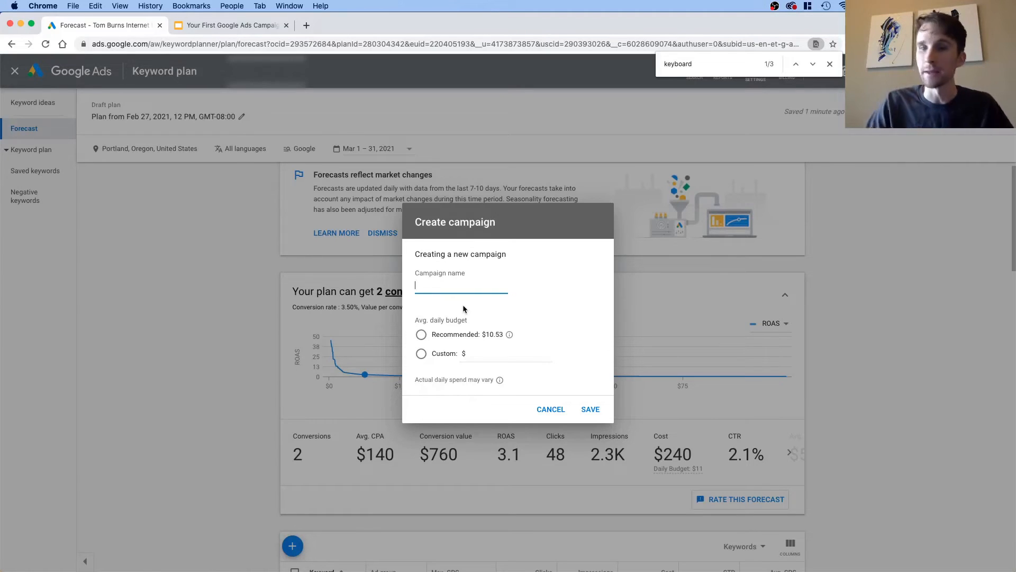
type("T")
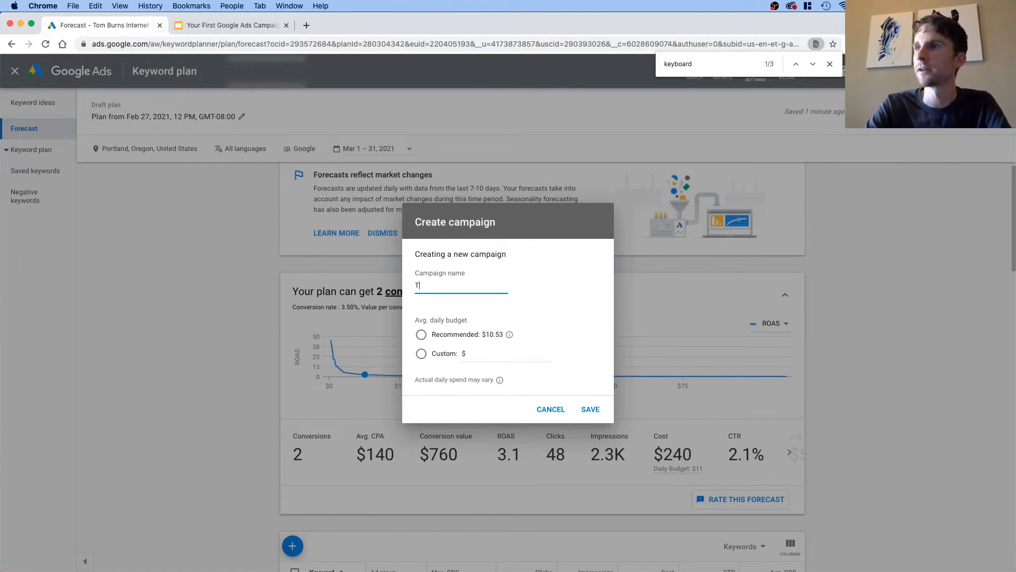
type("om's Musi")
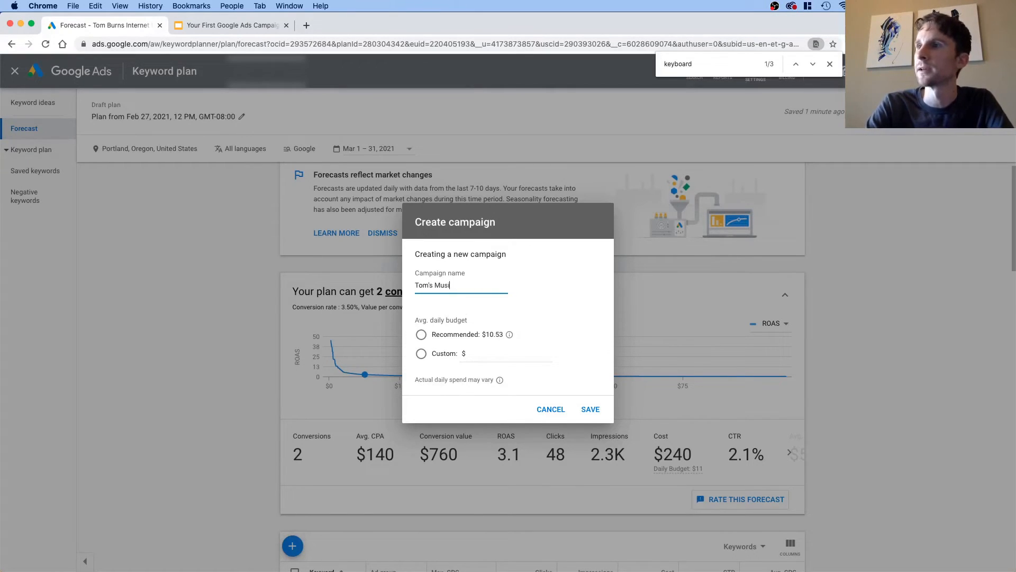
type("c Lessons ")
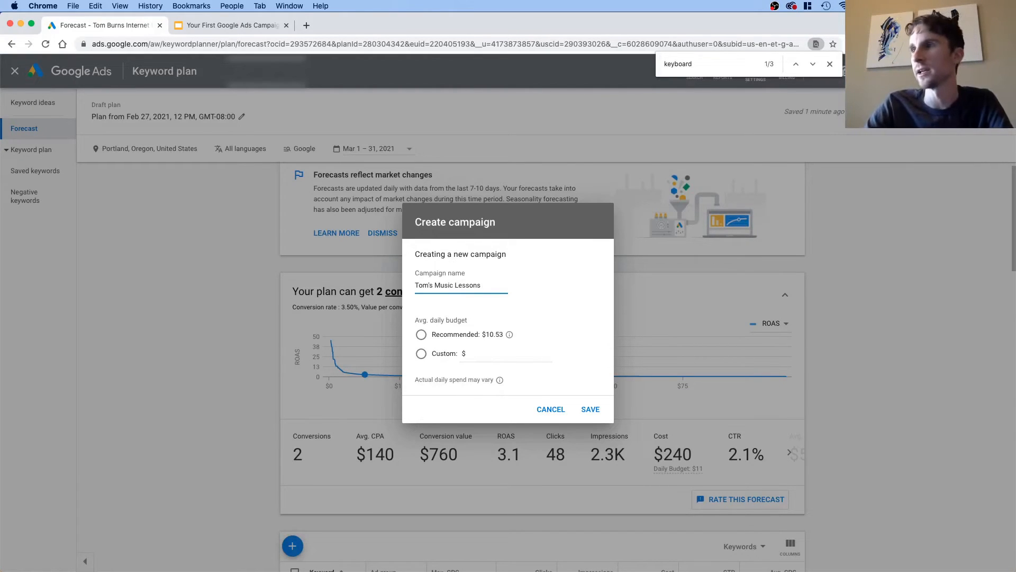
type("General")
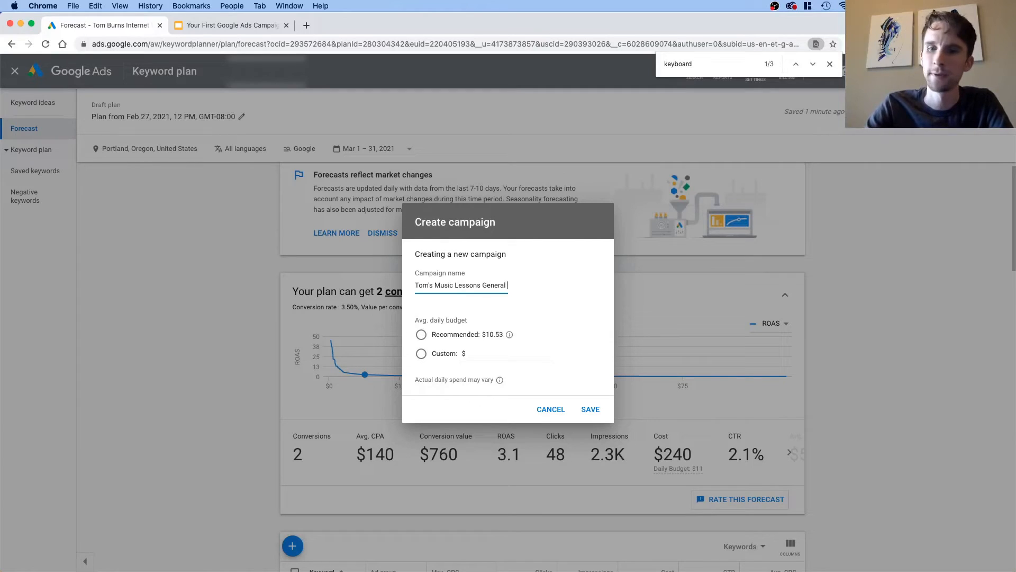
type(" -")
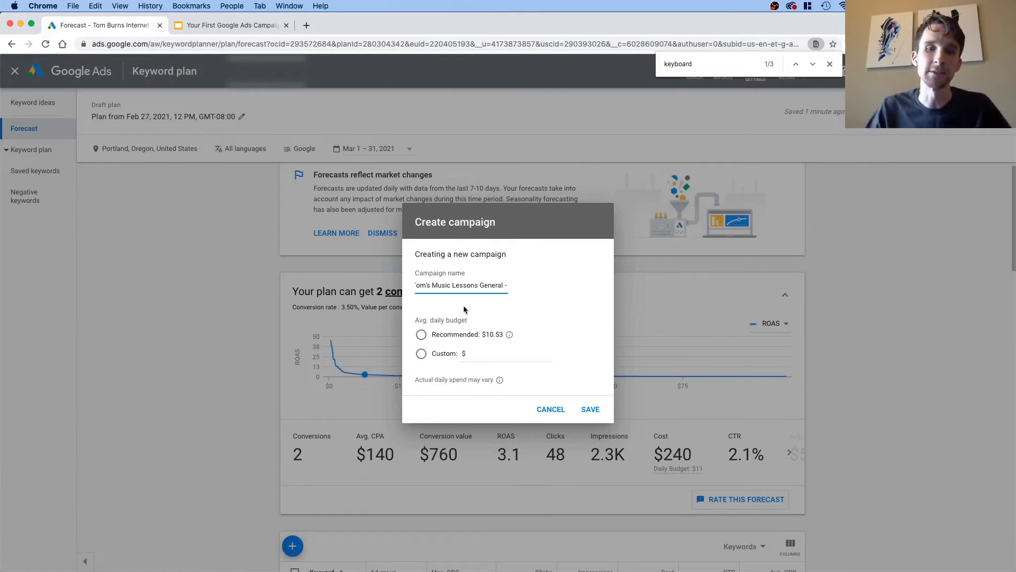
type("Conversions")
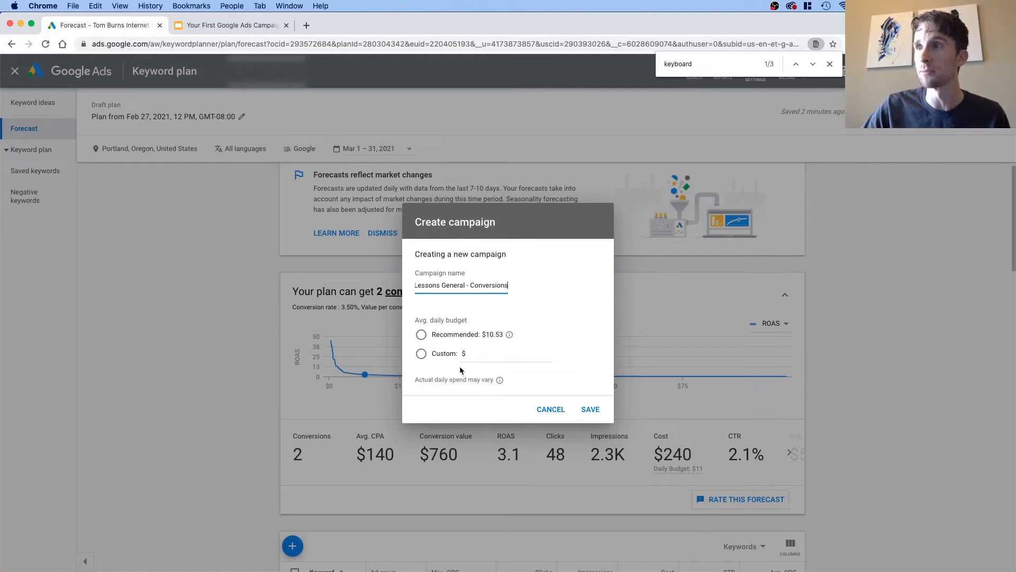
left_click(422, 334)
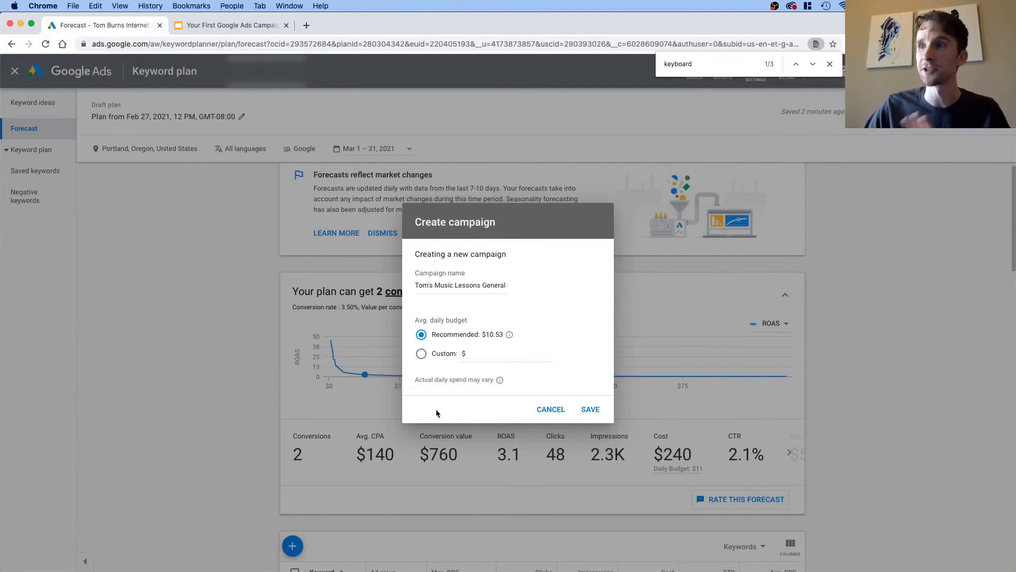
left_click(582, 411)
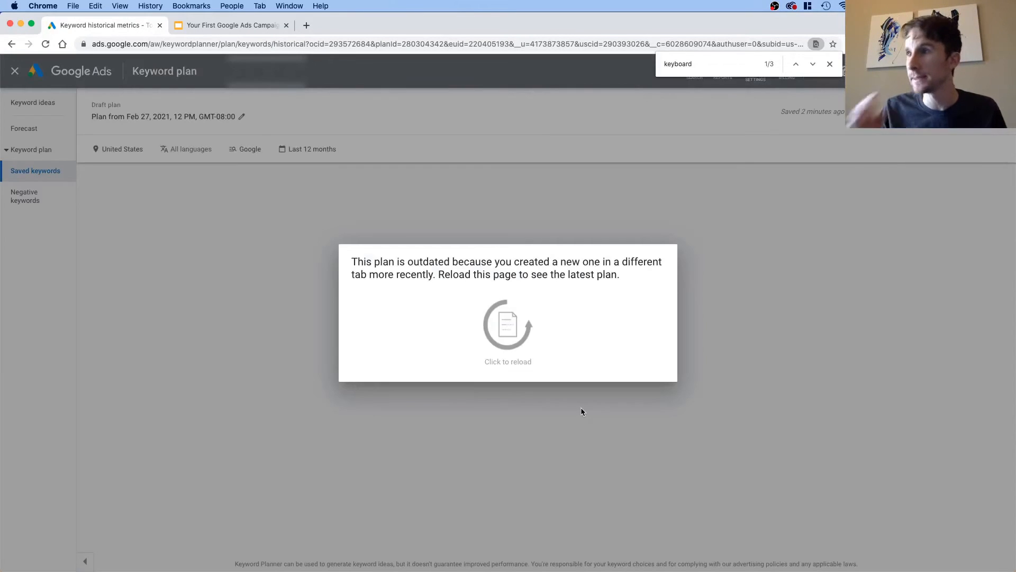
Step: Reload the outdated plan page and open the overview of the newly created campaign
left_click(504, 331)
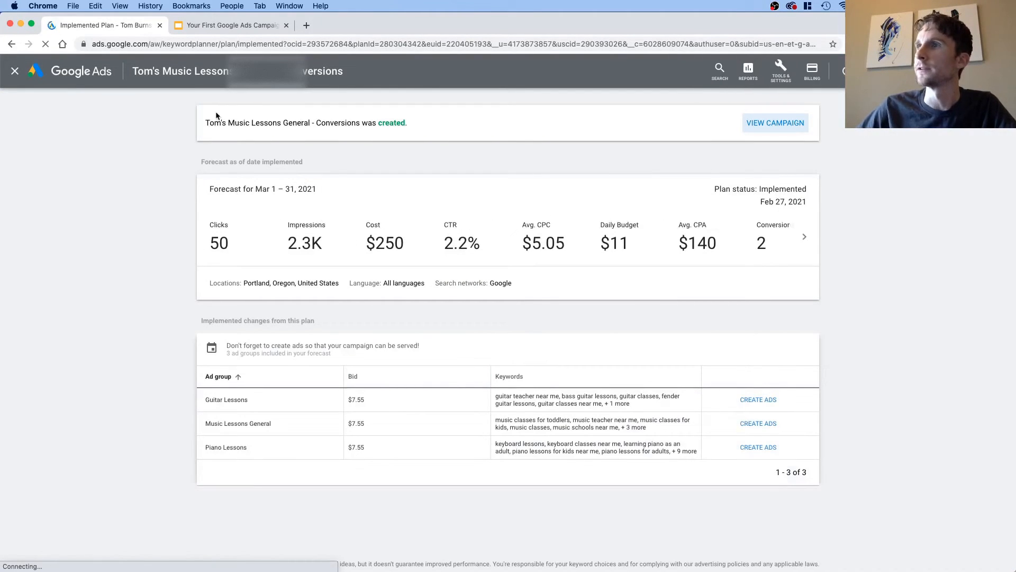
left_click(789, 125)
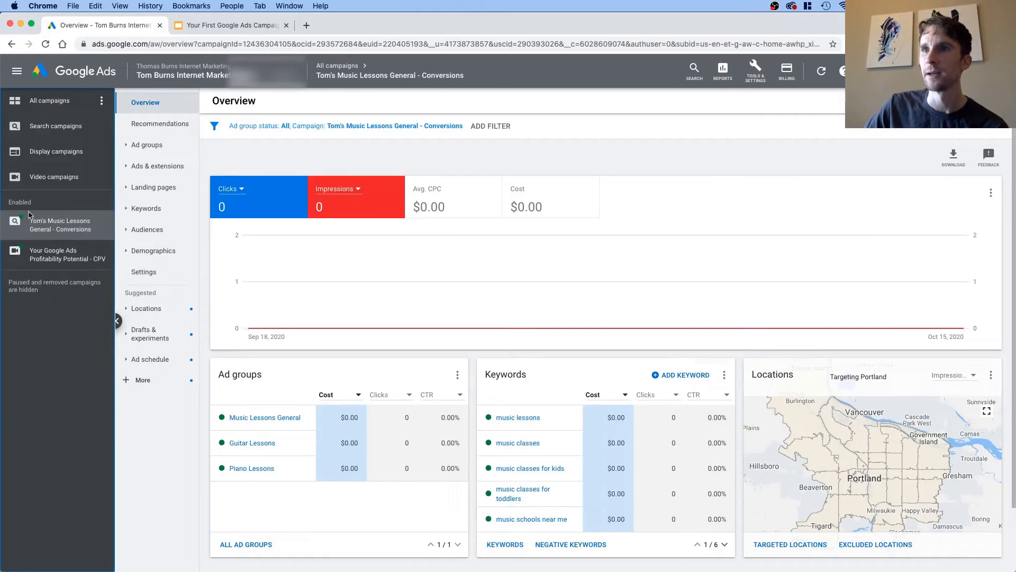
Step: Select the "Tom's Music Lessons General - Conversions" campaign to expand its ad groups and open its targeted locations
left_click(76, 228)
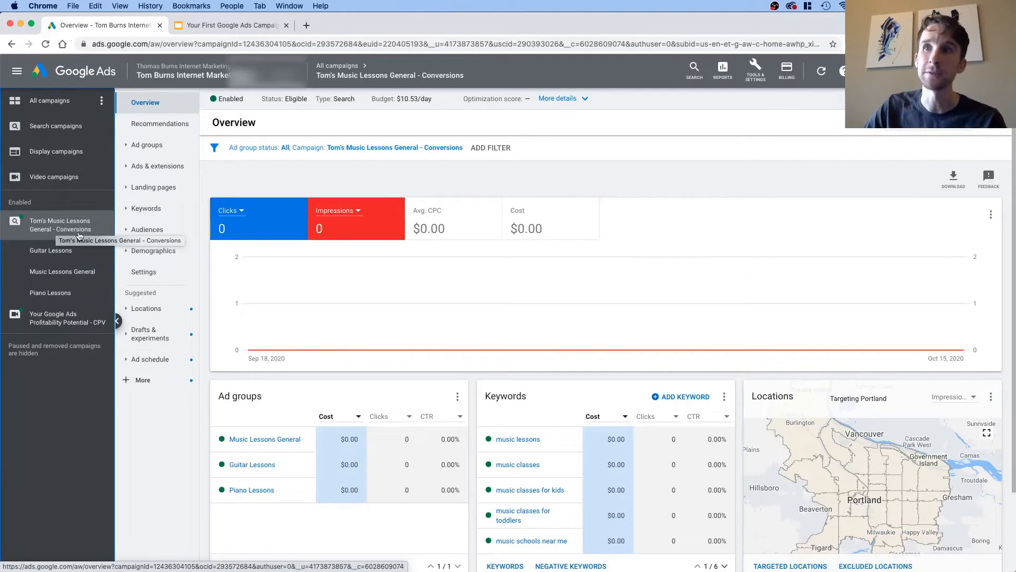
left_click(148, 314)
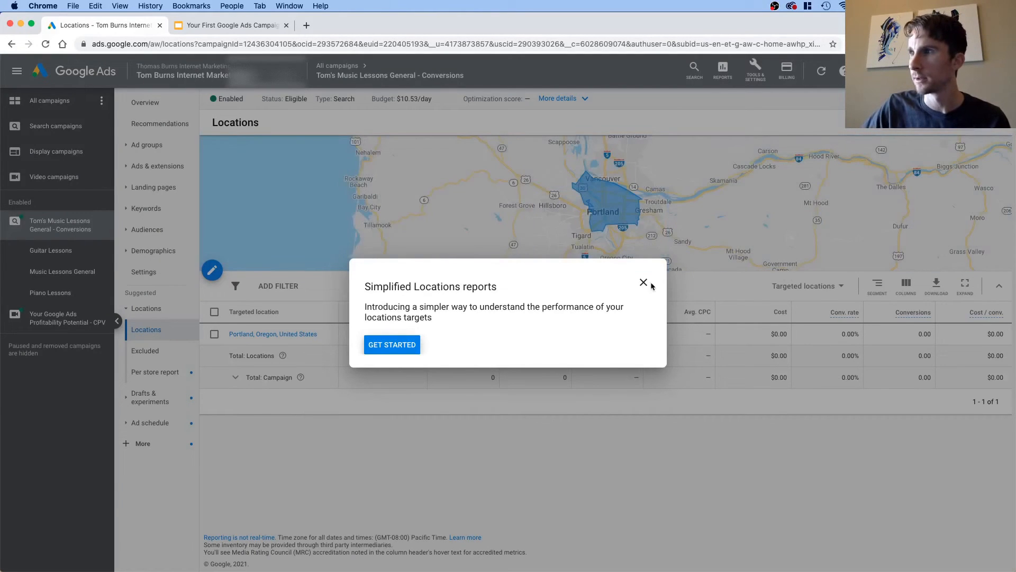
Step: Dismiss the Simplified Locations reports introduction and exit its guide
left_click(491, 460)
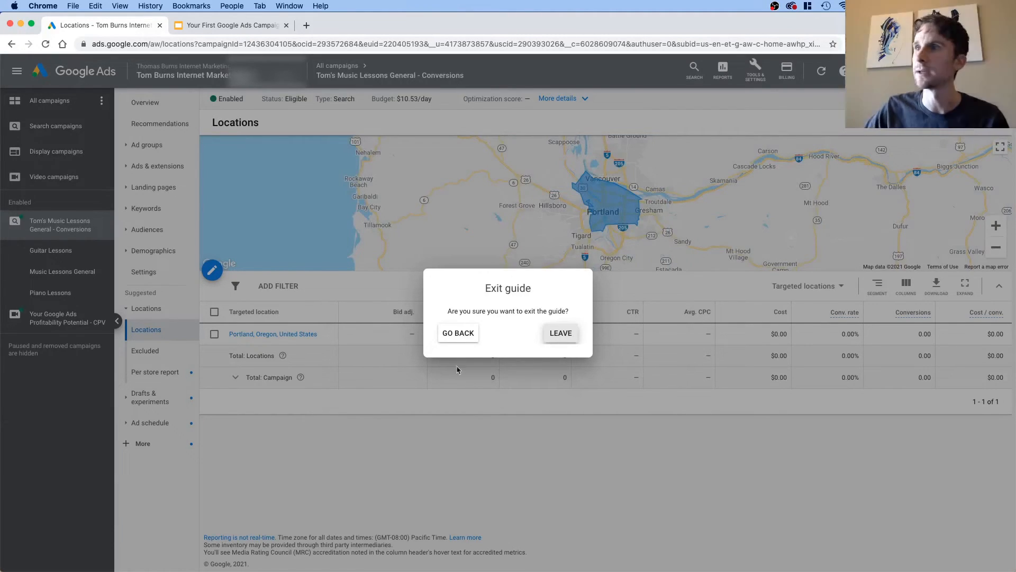
left_click(559, 333)
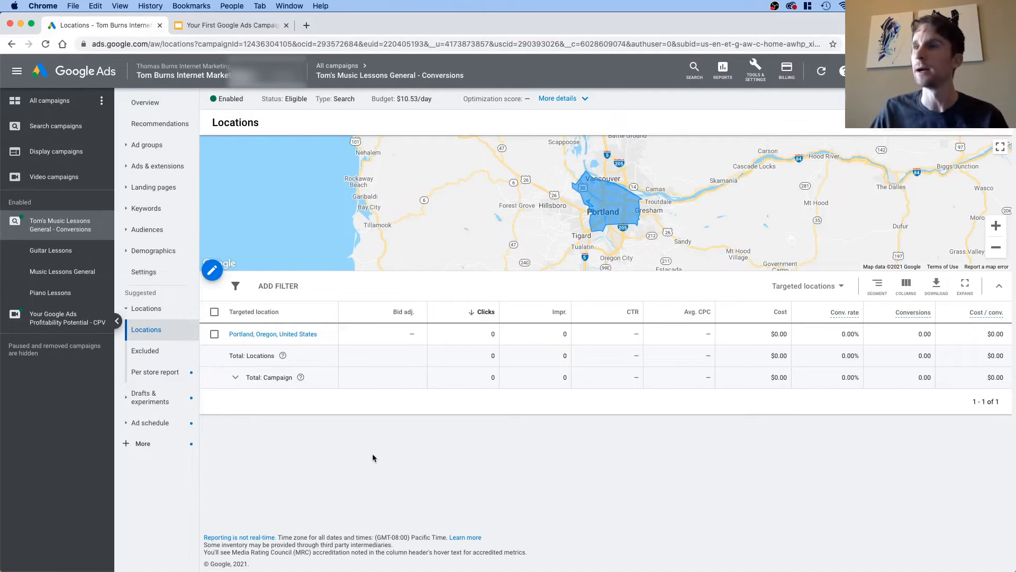
Step: Try radius targeting for the campaign by looking up "portland o" as the place, and cancel the location edit
left_click(212, 271)
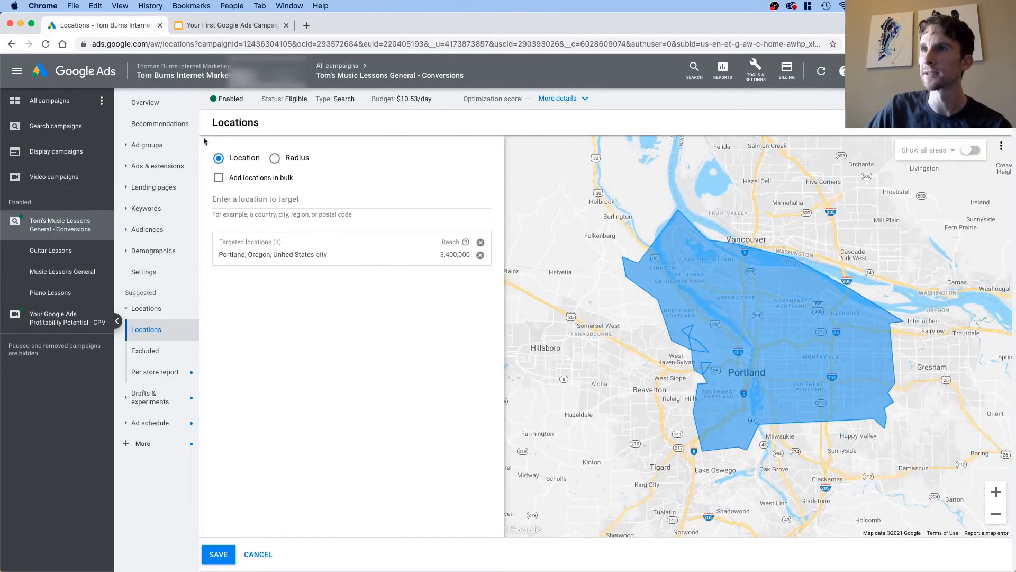
left_click(275, 159)
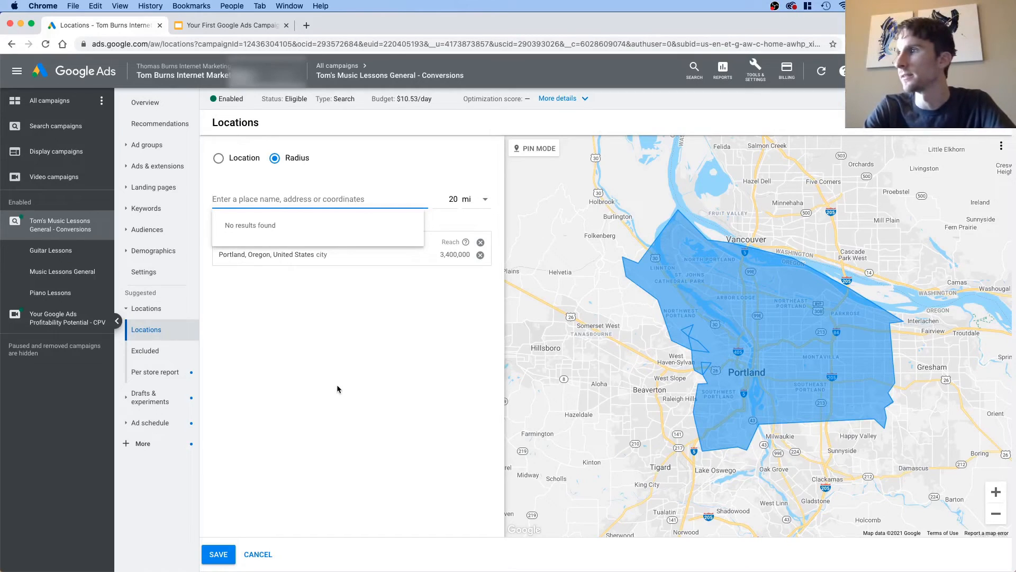
type("por")
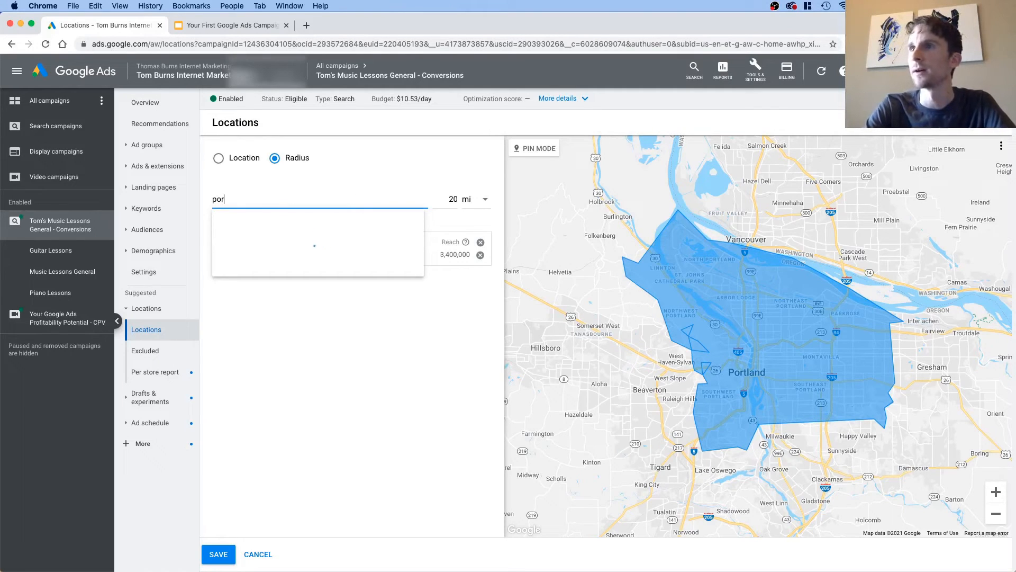
type("tland o")
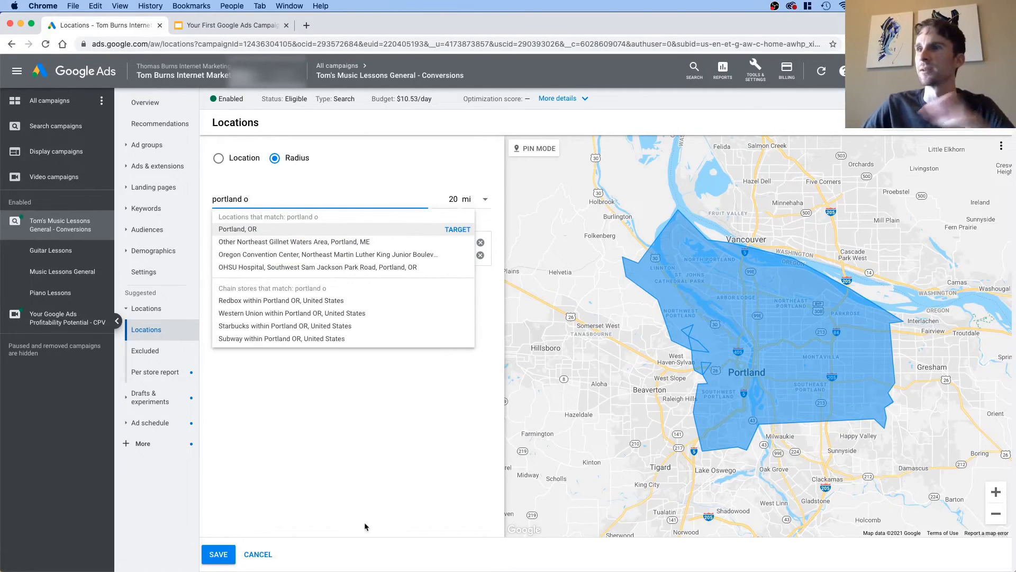
left_click(257, 554)
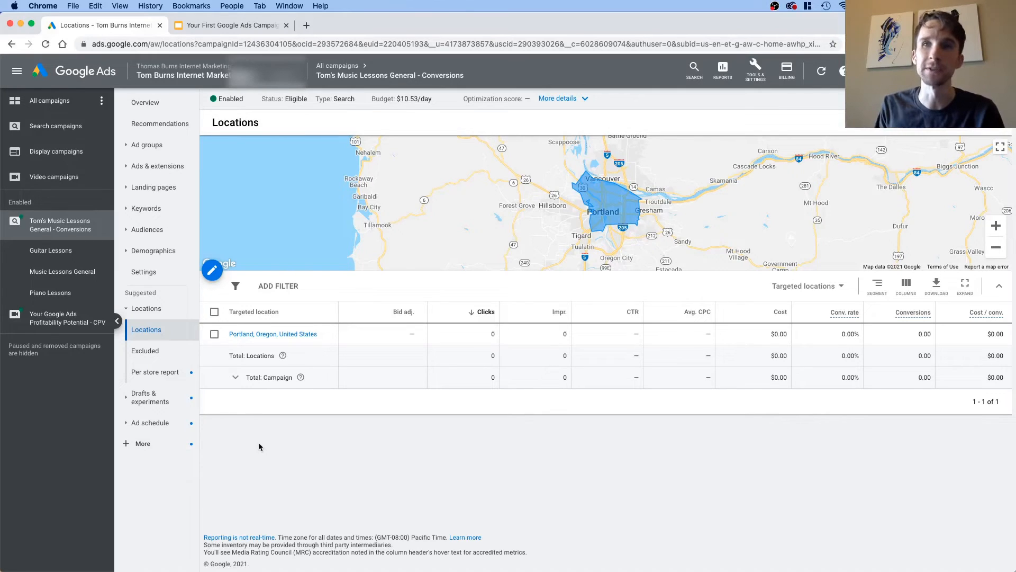
Step: In the campaign's settings, enable Enhanced CPC with optimization for conversions on the Manual CPC bidding and save it
left_click(144, 275)
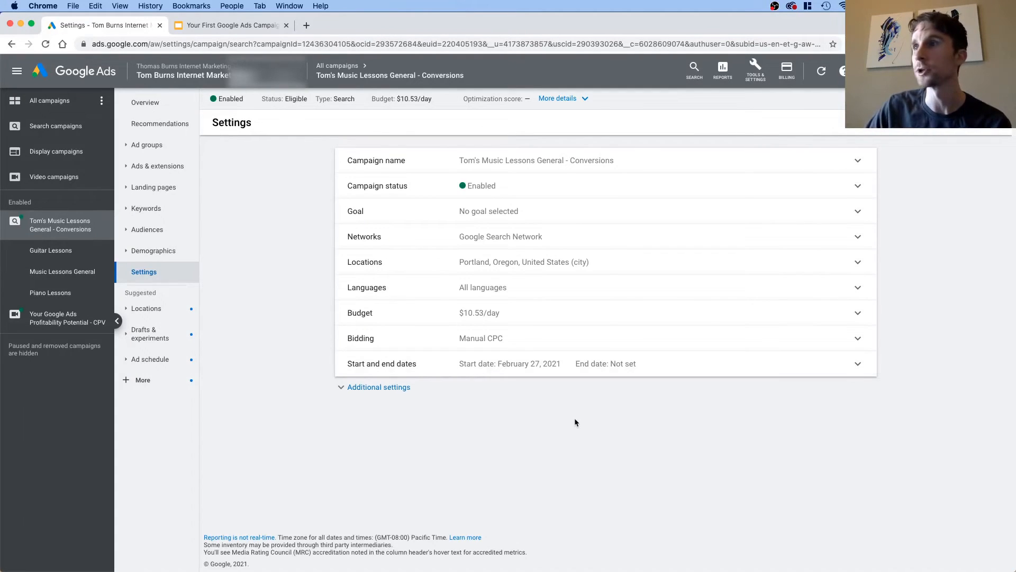
left_click(360, 390)
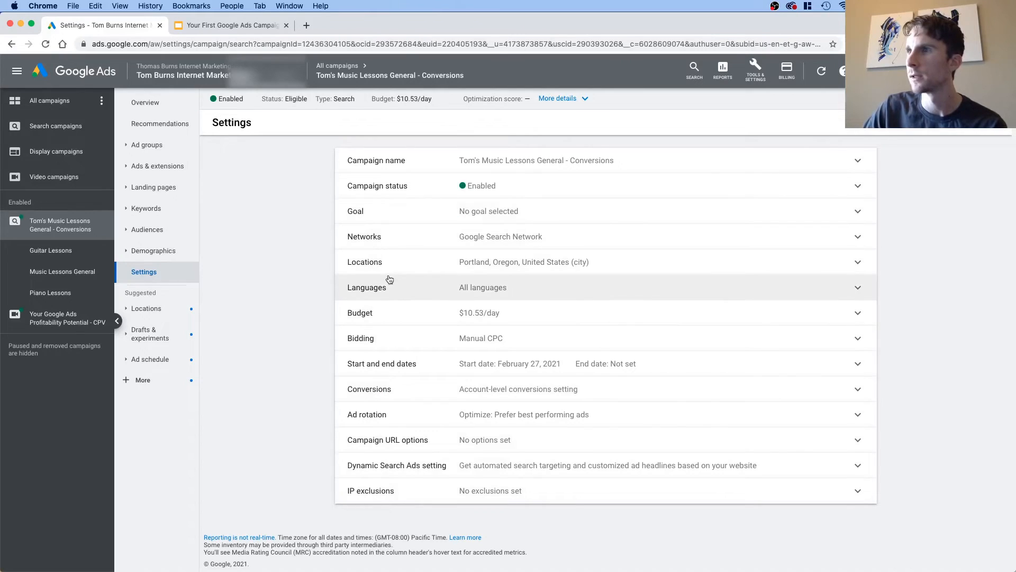
left_click(396, 338)
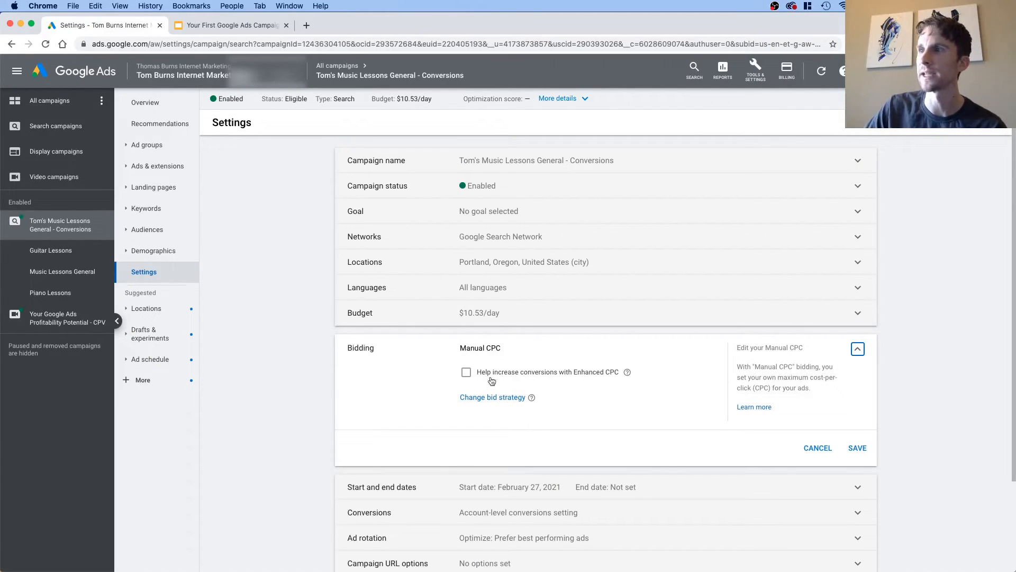
left_click(468, 374)
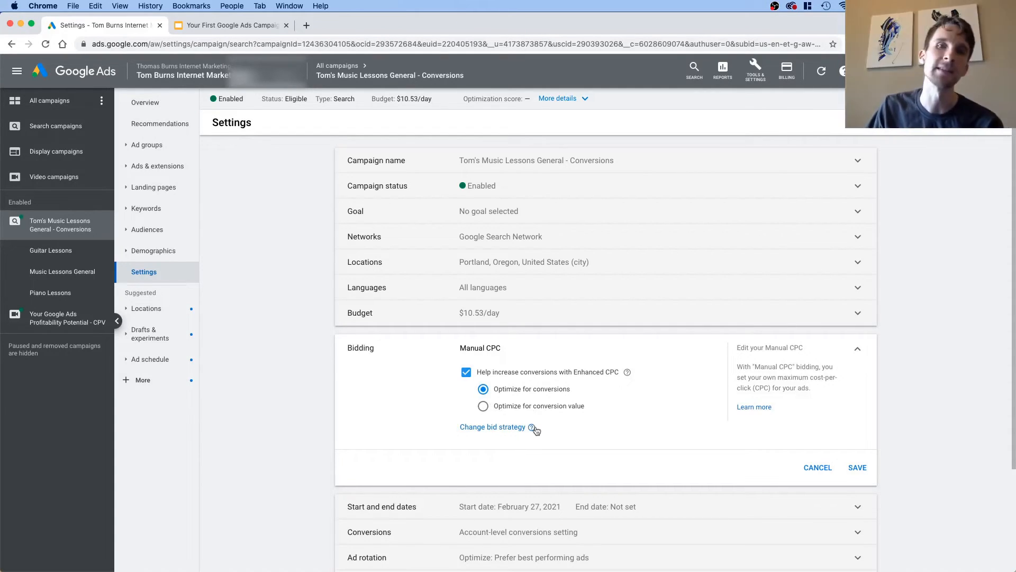
mouse_move(534, 428)
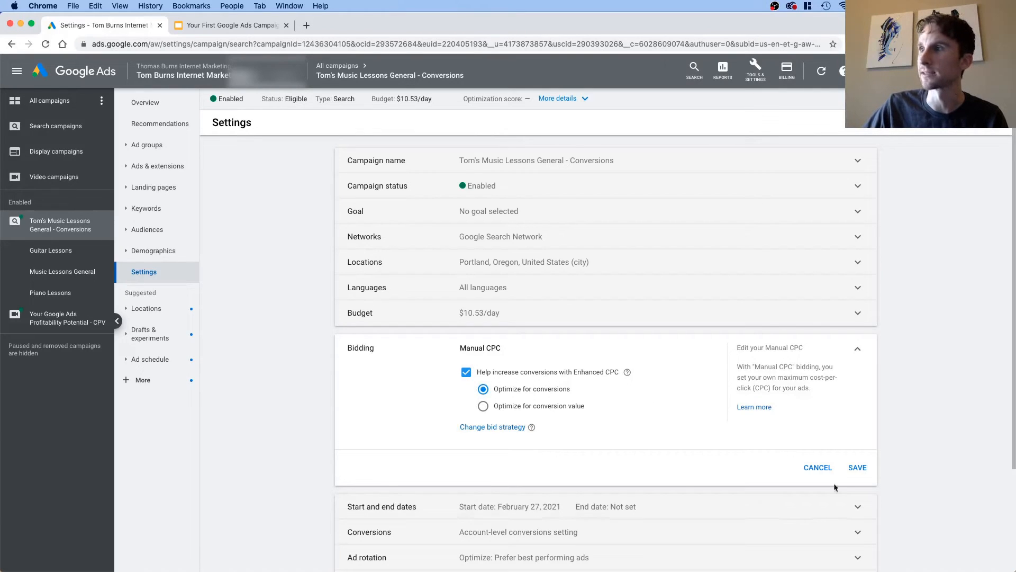
left_click(849, 468)
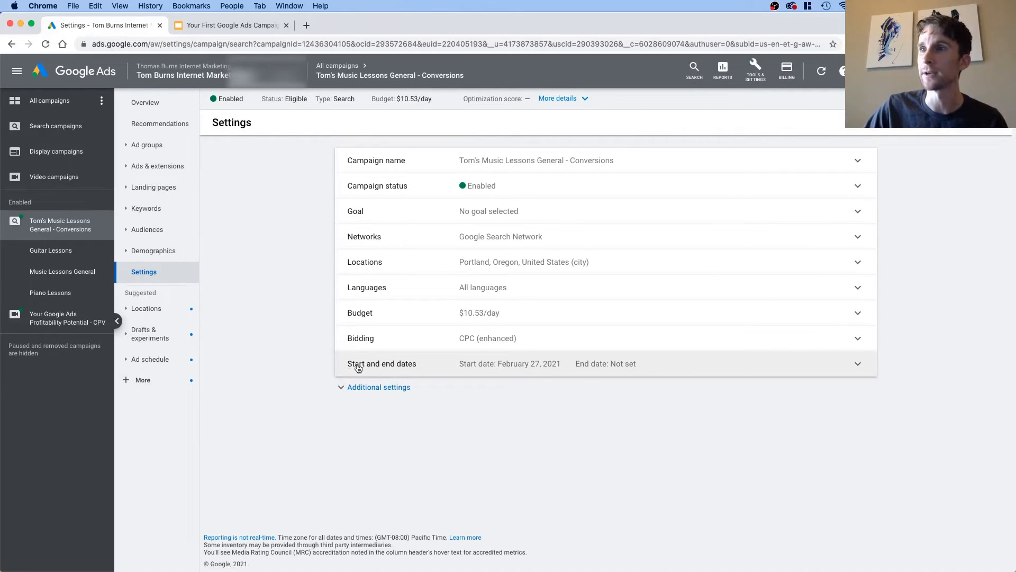
Step: Try choosing an end date for the campaign, return the end date to None, and cancel the edit
left_click(463, 365)
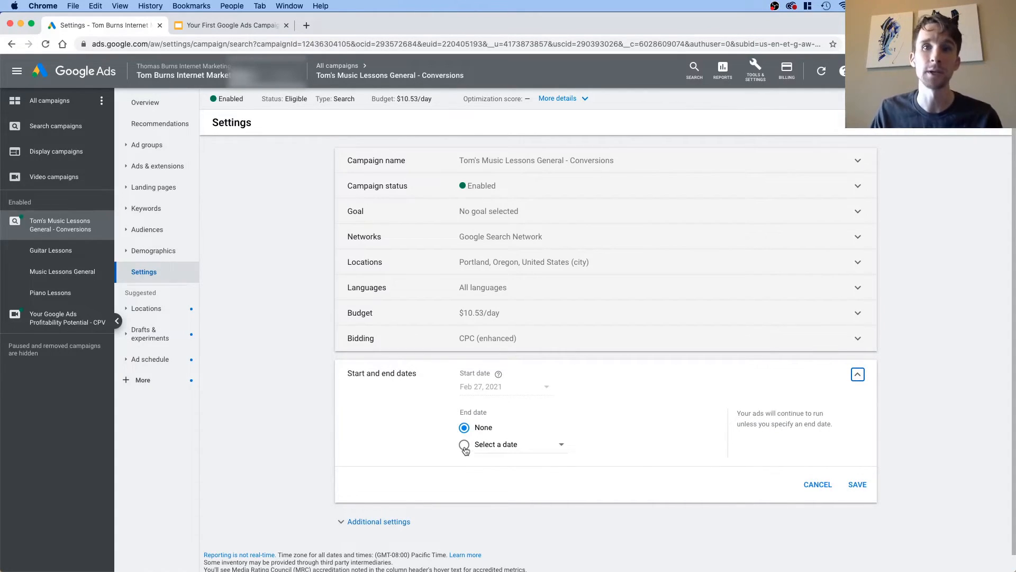
left_click(464, 447)
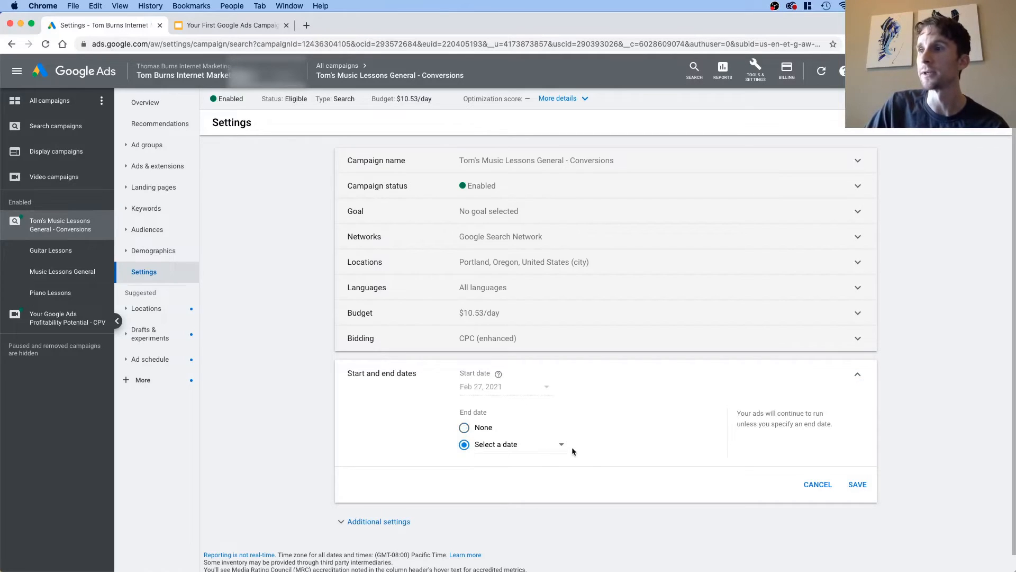
left_click(549, 452)
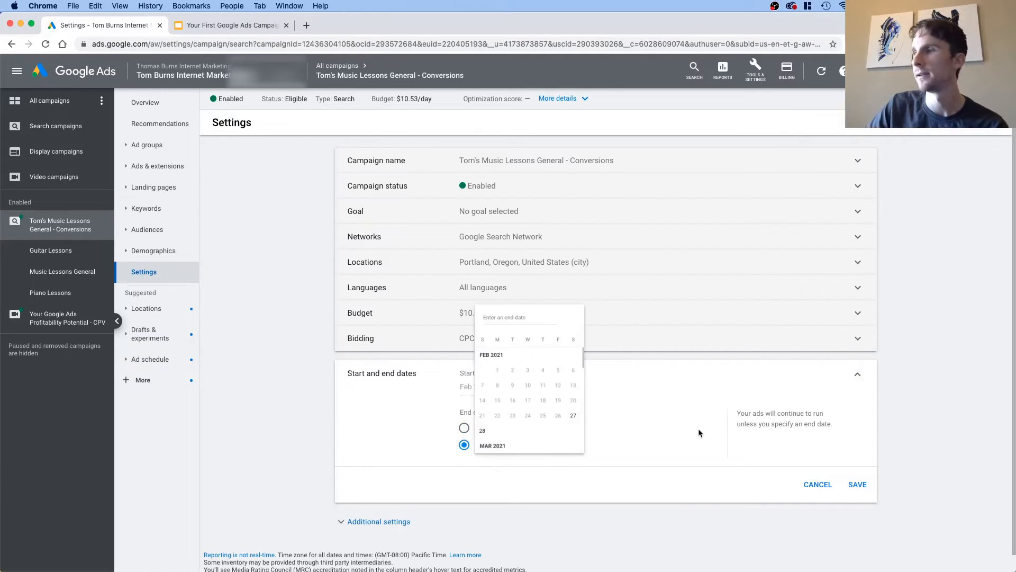
scroll(566, 394, "down", 3)
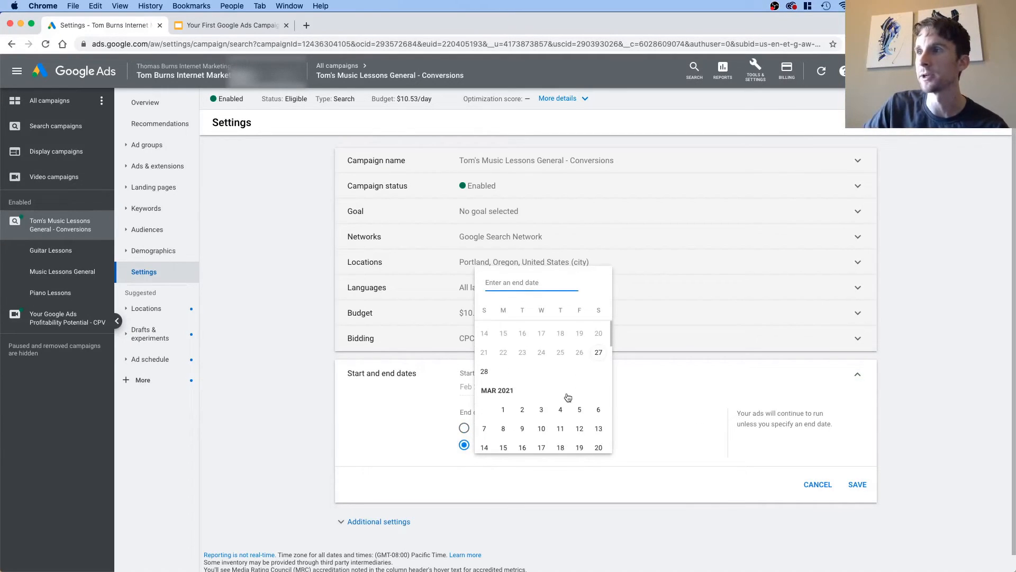
left_click(468, 429)
left_click(464, 428)
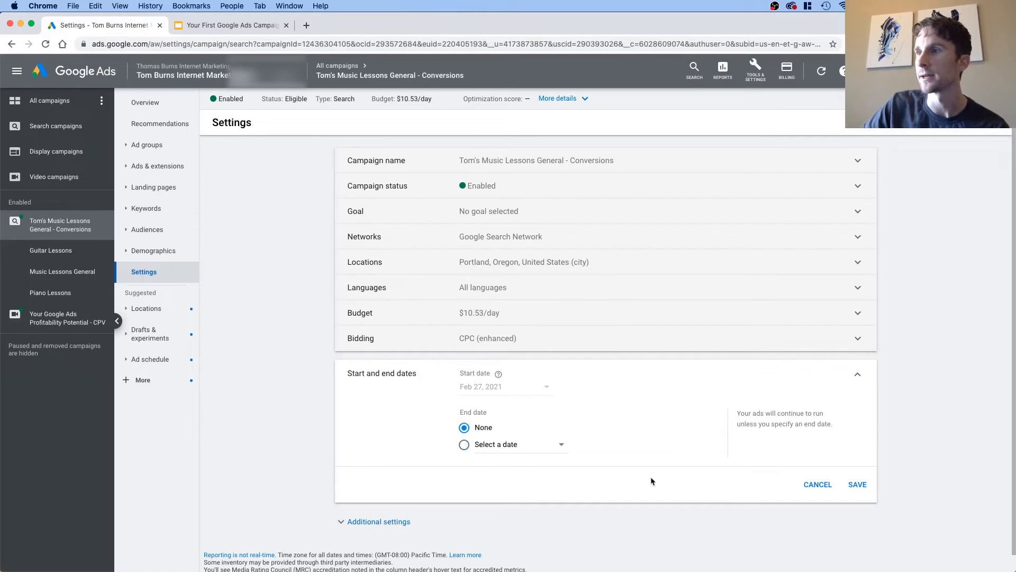
left_click(806, 486)
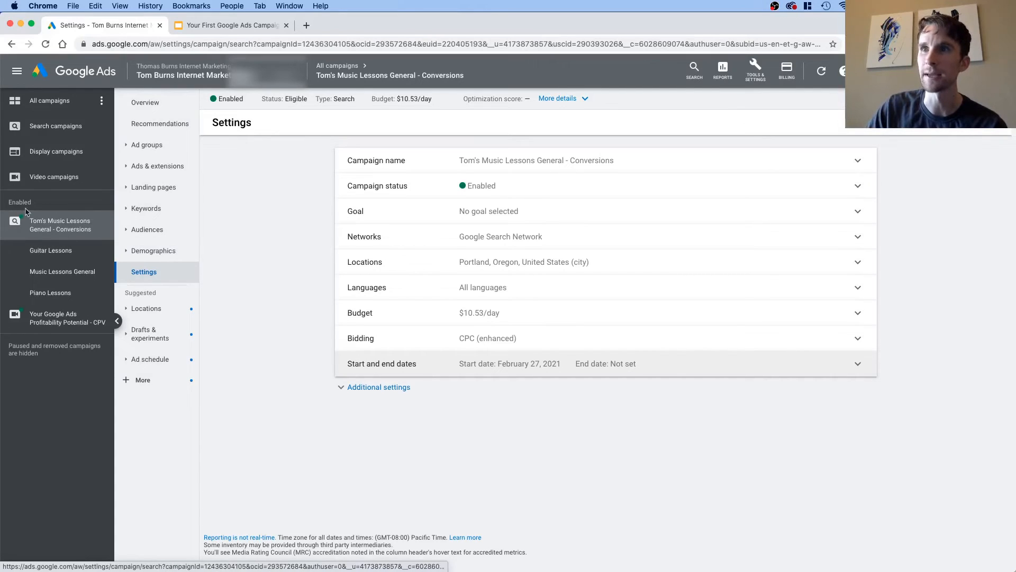
Step: Review the campaign's ad groups and the search keywords in Music Lessons General, Guitar Lessons and Piano Lessons
left_click(146, 144)
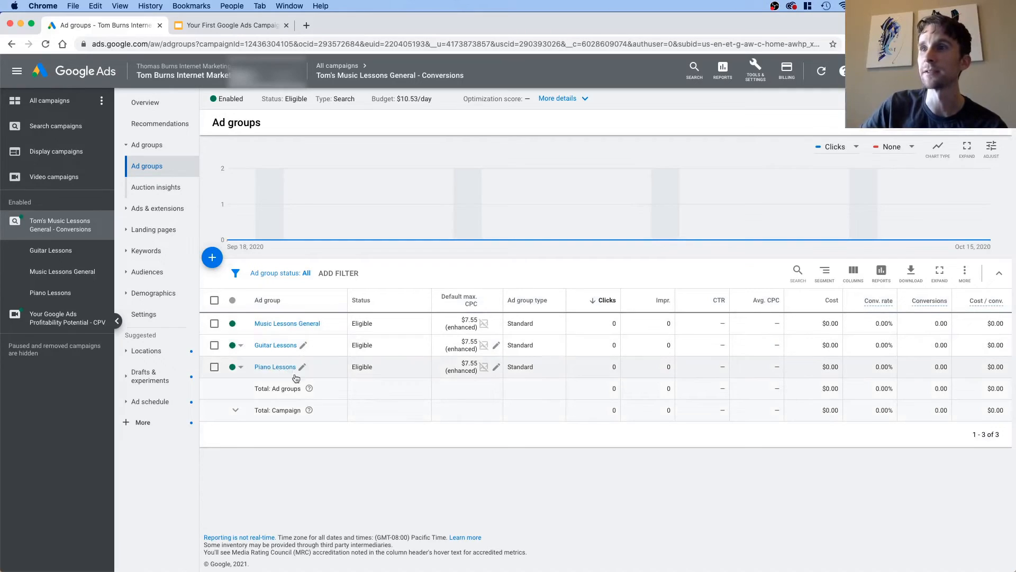
left_click(270, 325)
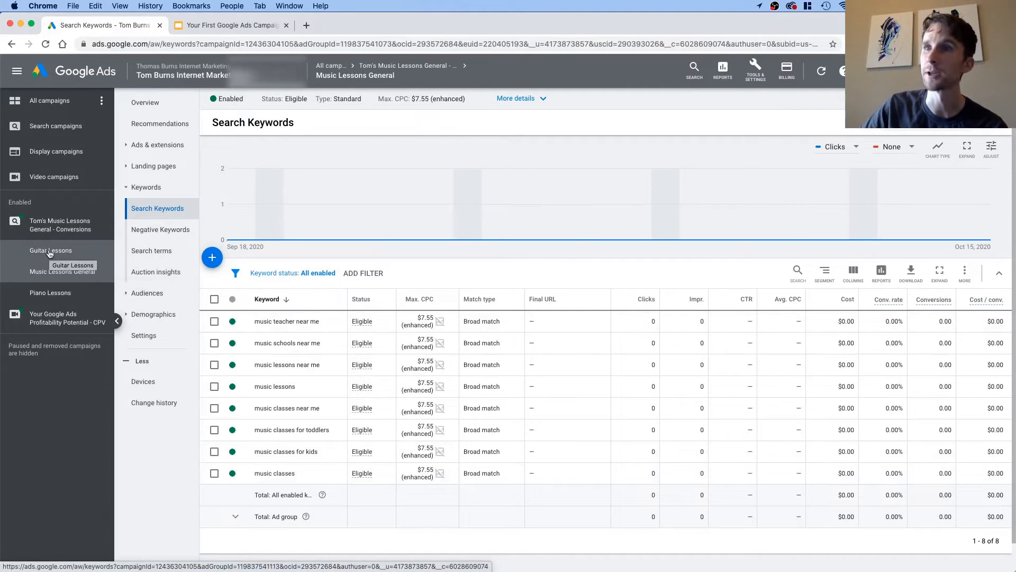
left_click(66, 270)
left_click(62, 288)
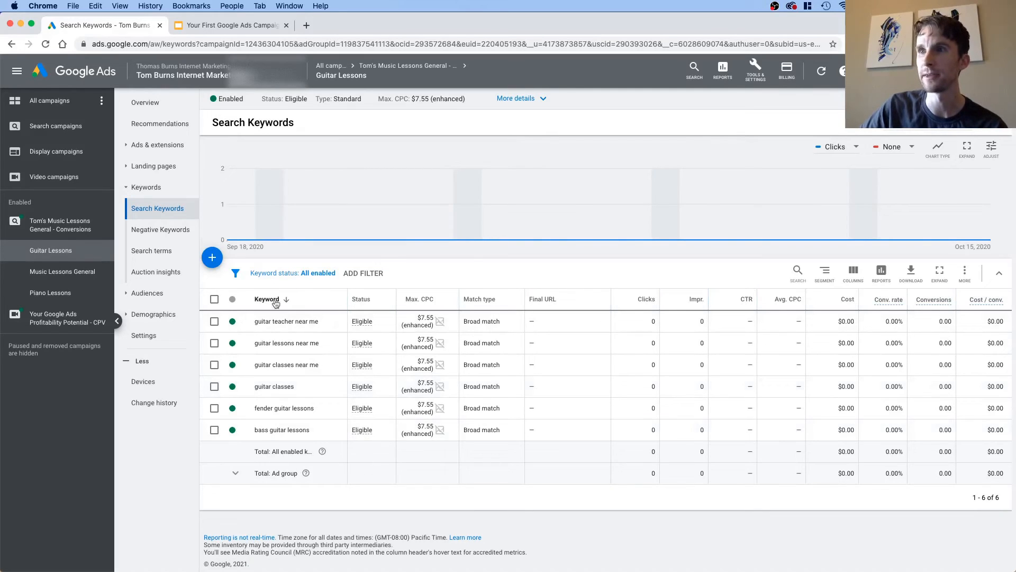
left_click(44, 296)
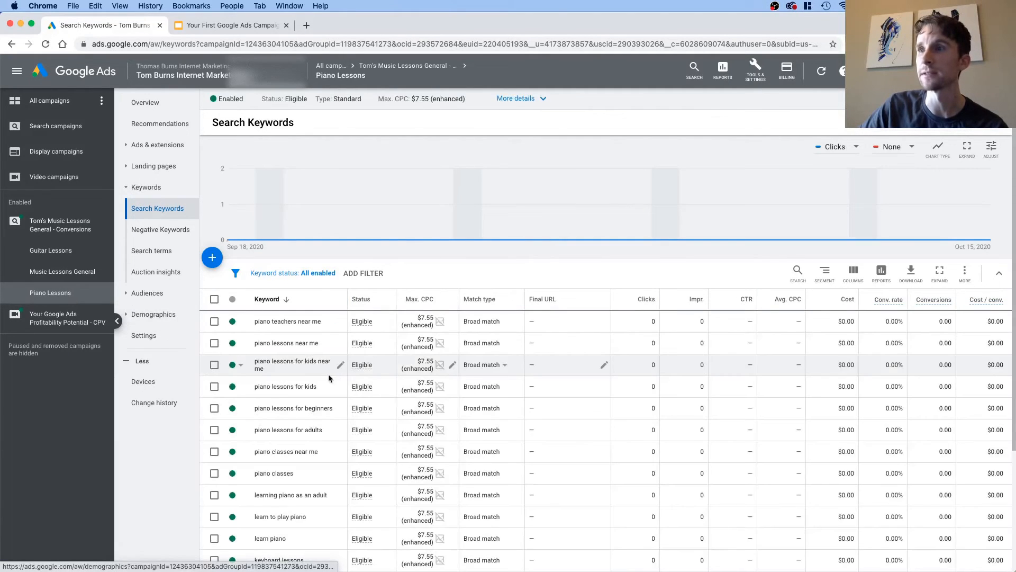
scroll(339, 381, "down", 3)
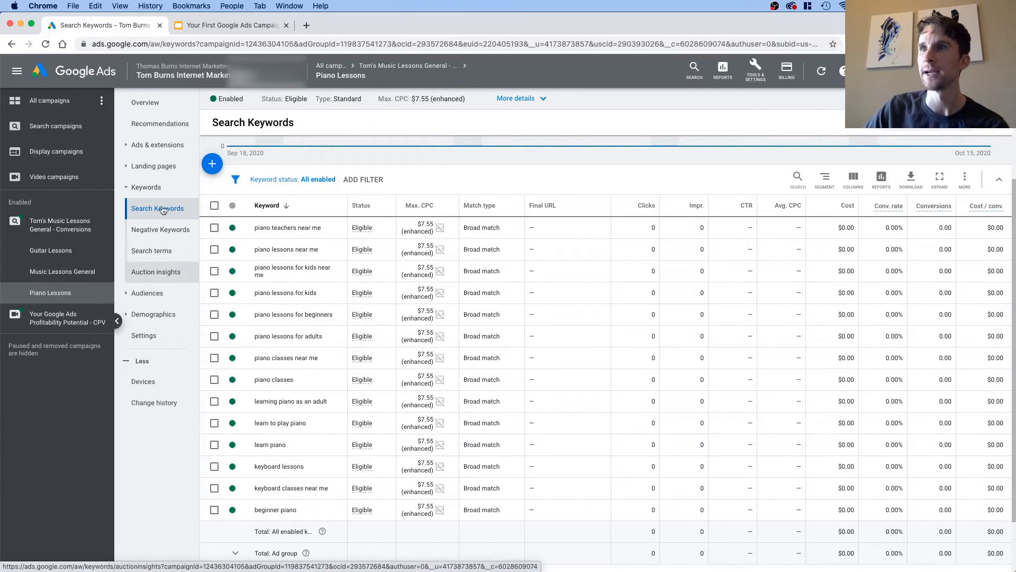
left_click(147, 147)
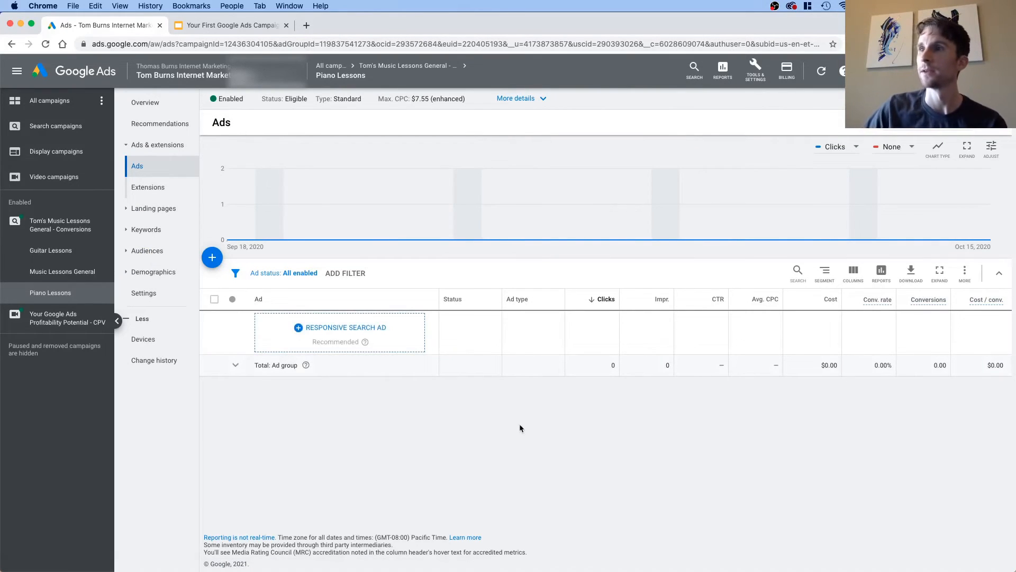
left_click(211, 259)
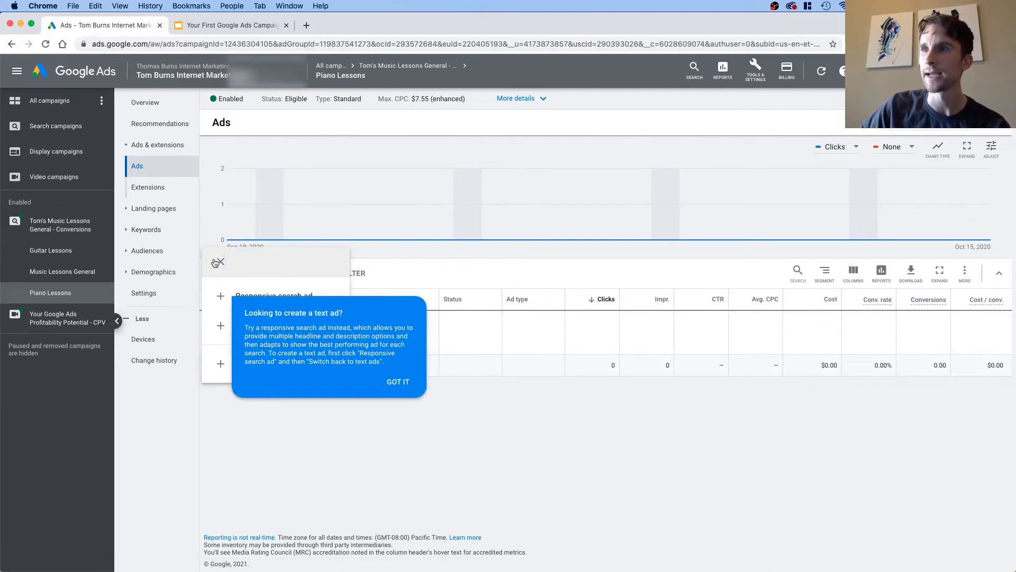
left_click(398, 384)
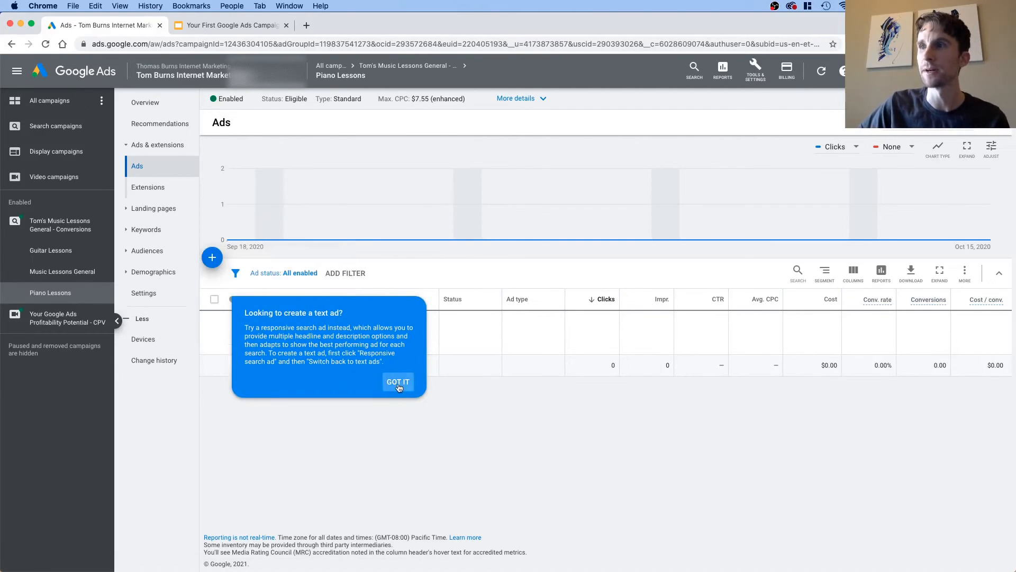
left_click(398, 387)
left_click(212, 260)
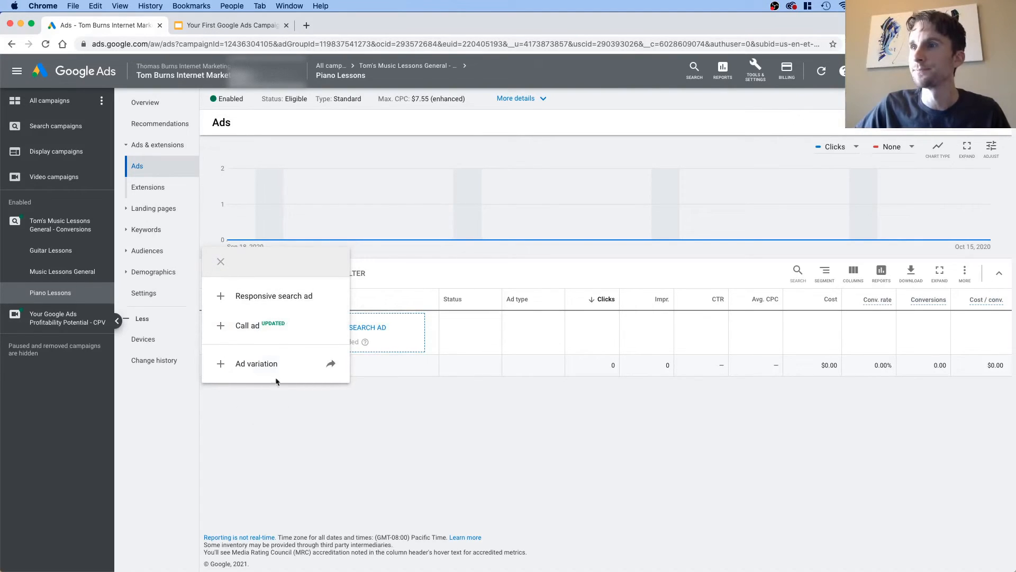
left_click(269, 365)
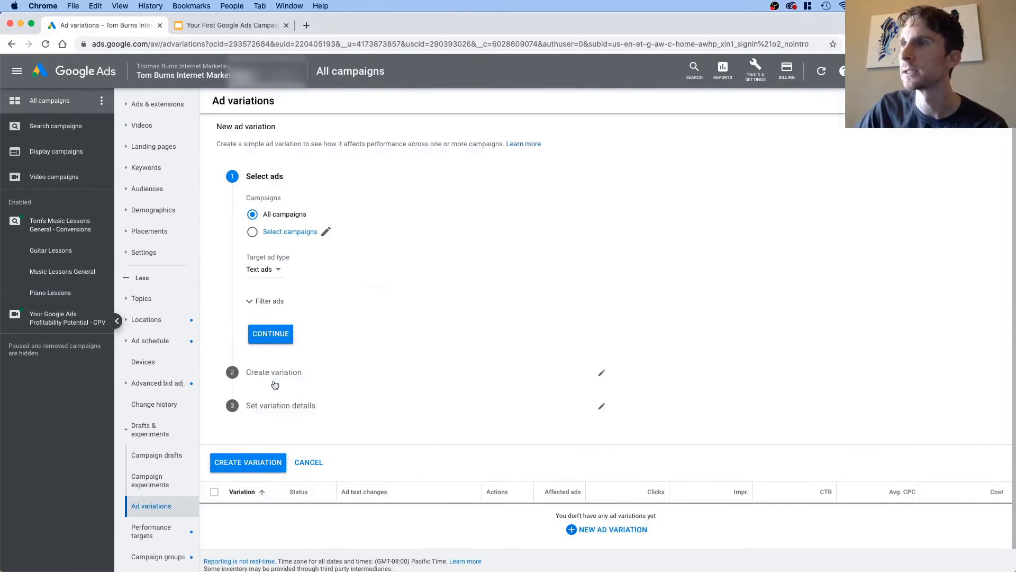
left_click(310, 463)
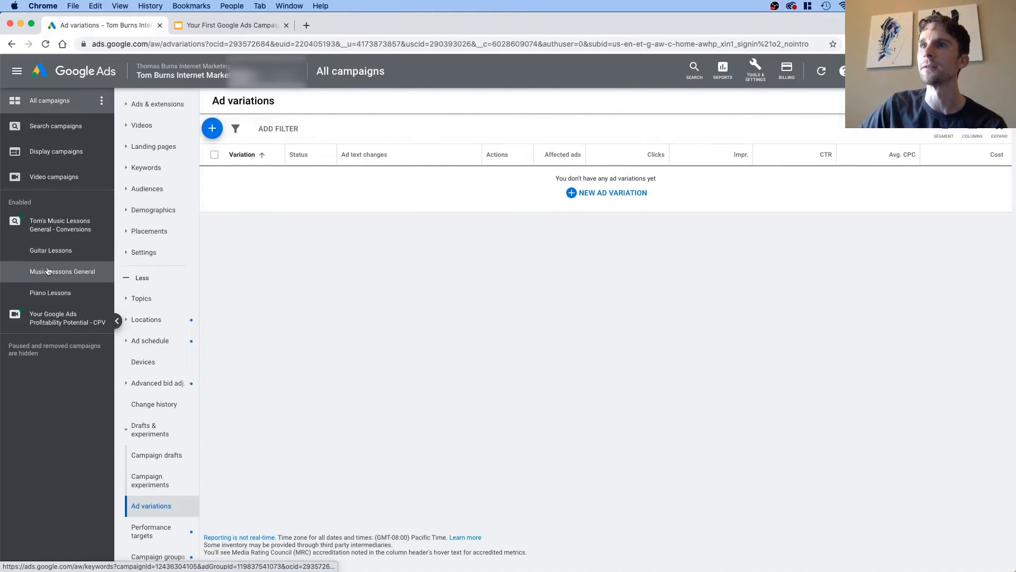
Step: Start a new responsive search ad in the Piano Lessons ad group
left_click(56, 297)
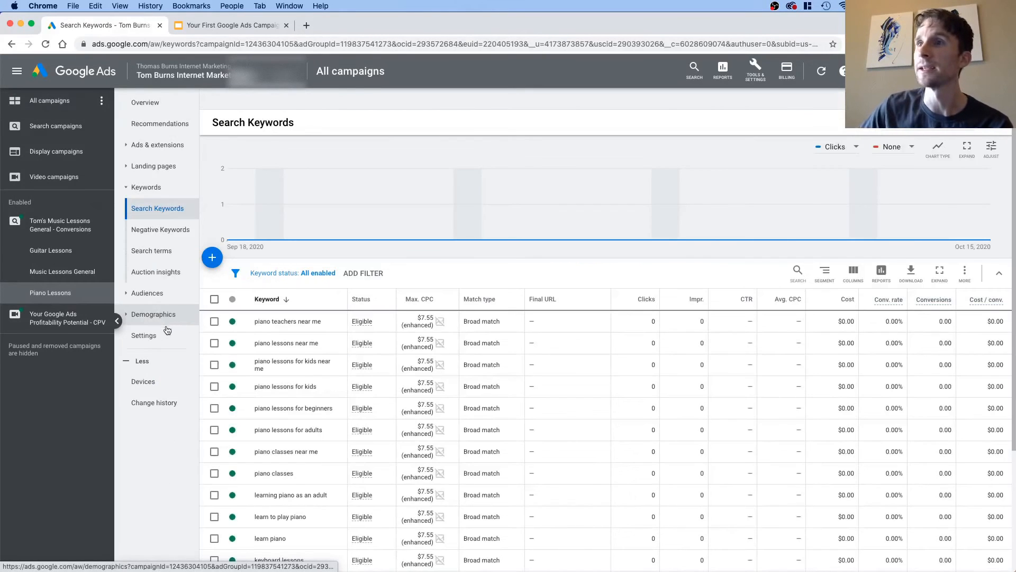
left_click(148, 145)
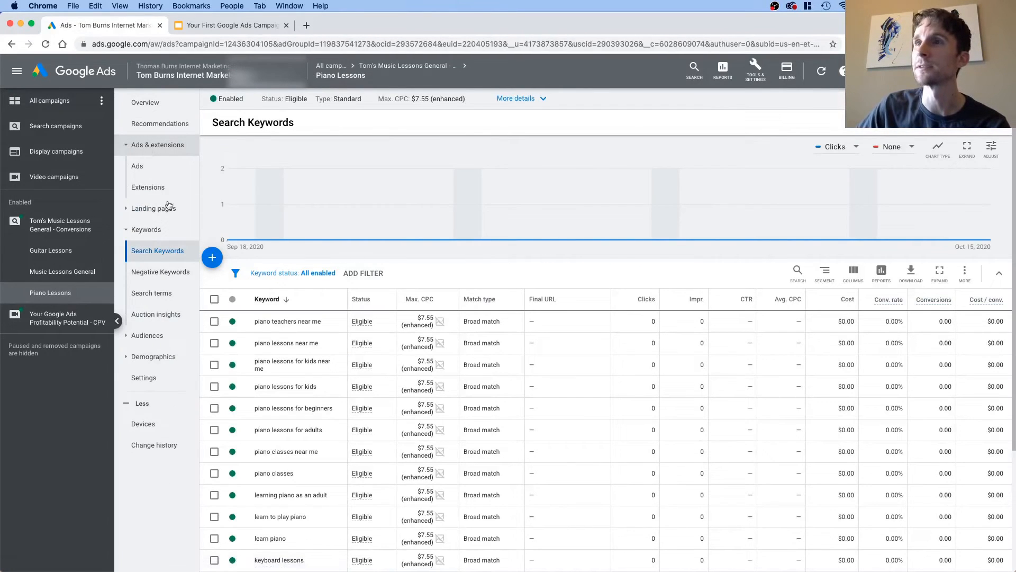
left_click(141, 168)
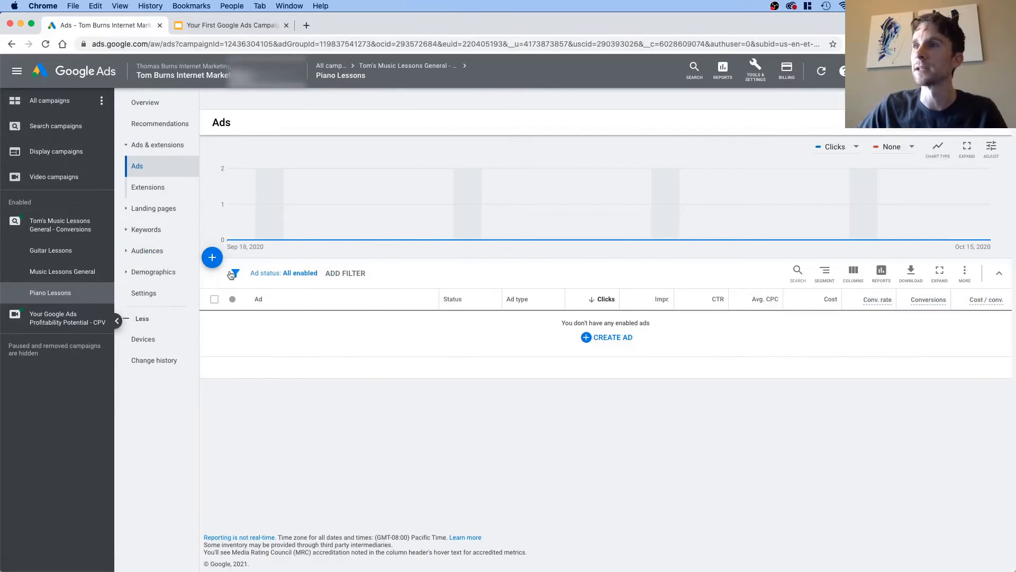
left_click(604, 338)
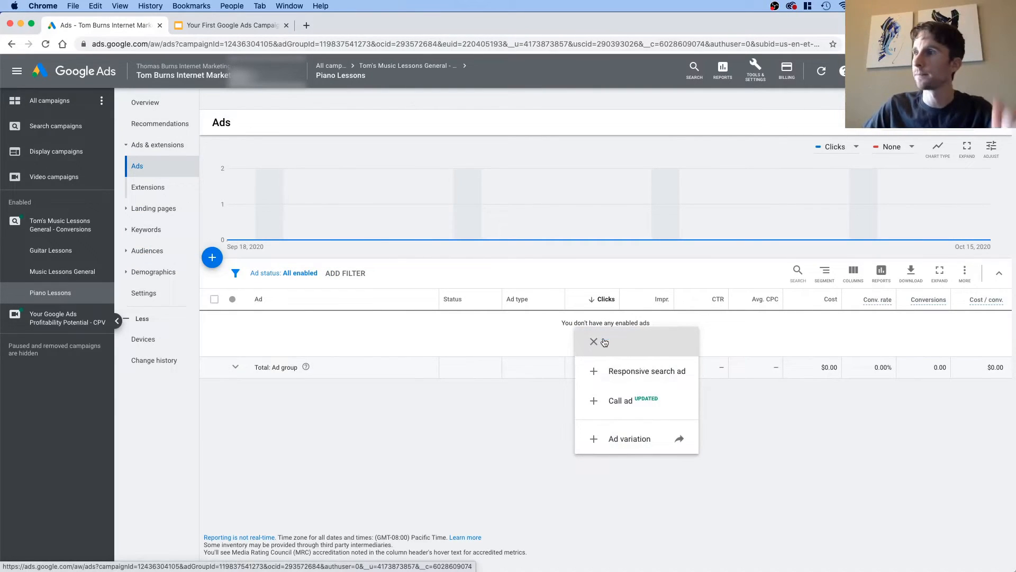
left_click(642, 374)
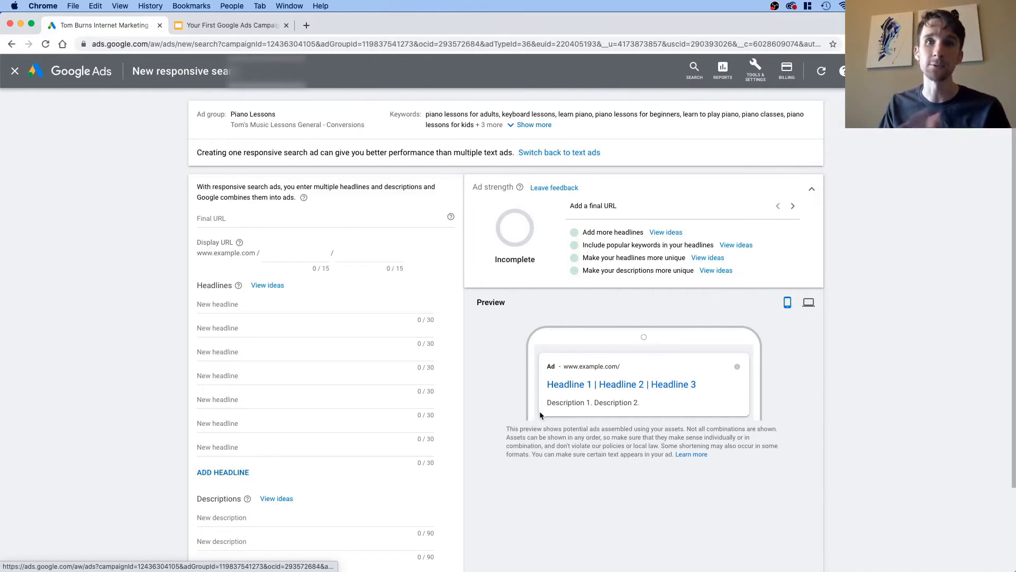
Step: Set the Piano Lessons ad's final URL to tomsmusiclessons.com and its first display path to piano
left_click(229, 219)
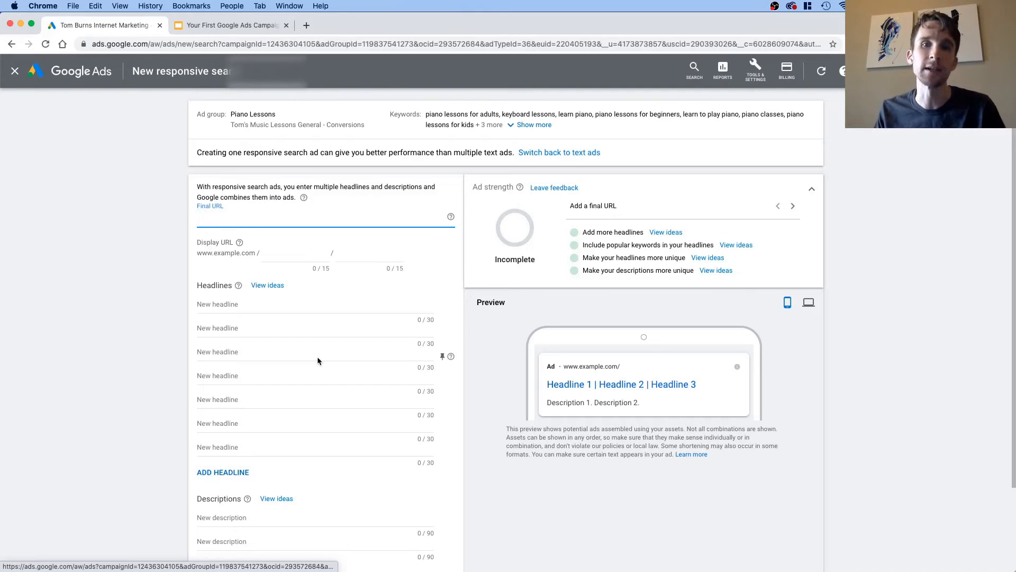
type("tomsmusic")
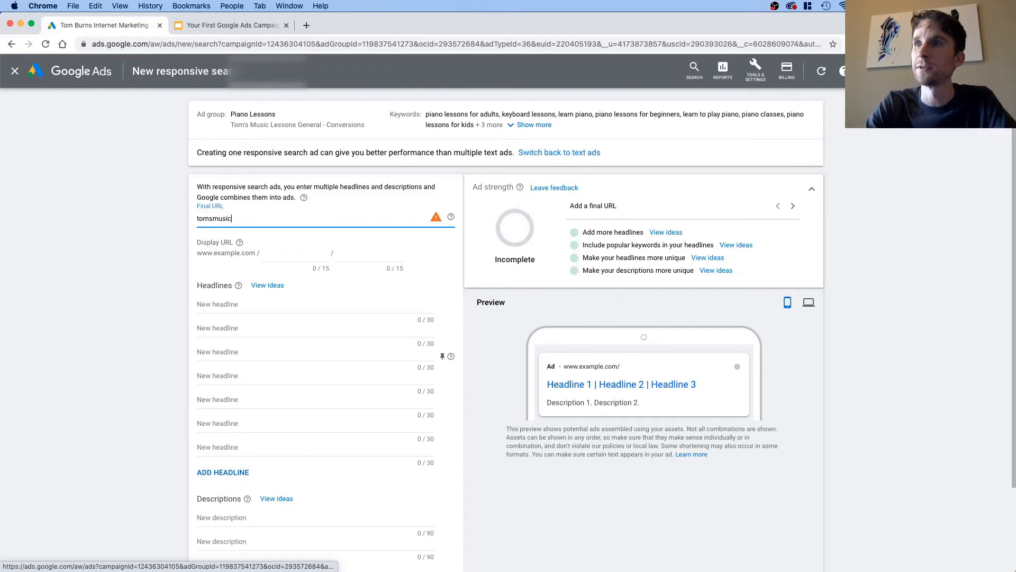
type("lessons.com")
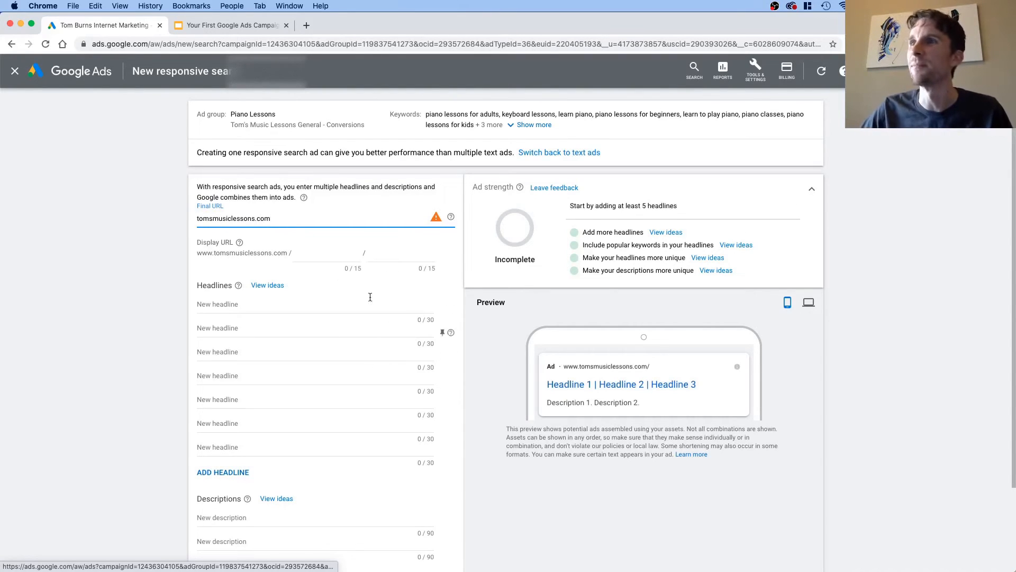
left_click(308, 252)
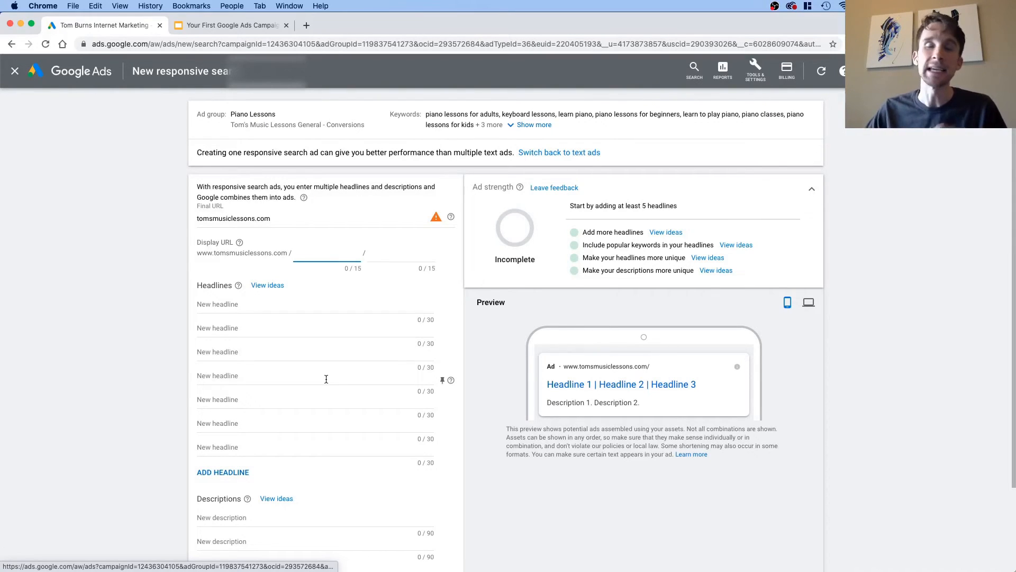
left_click(269, 222)
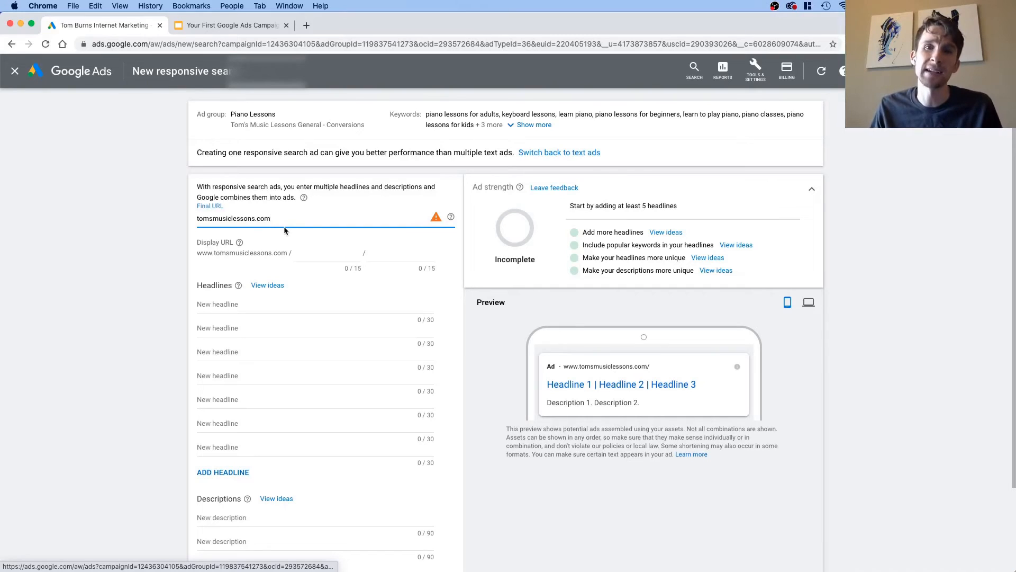
left_click(317, 256)
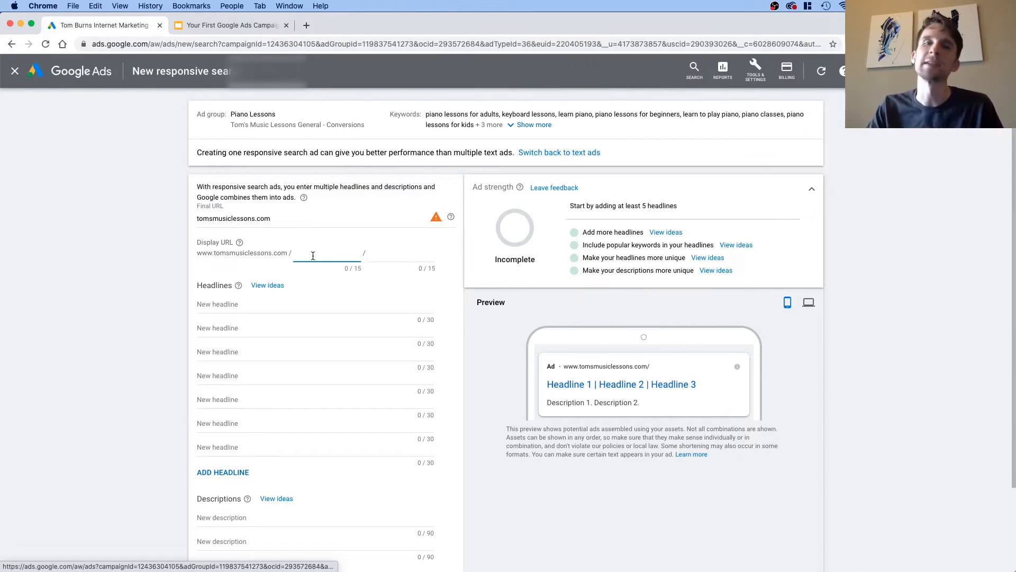
type("piano")
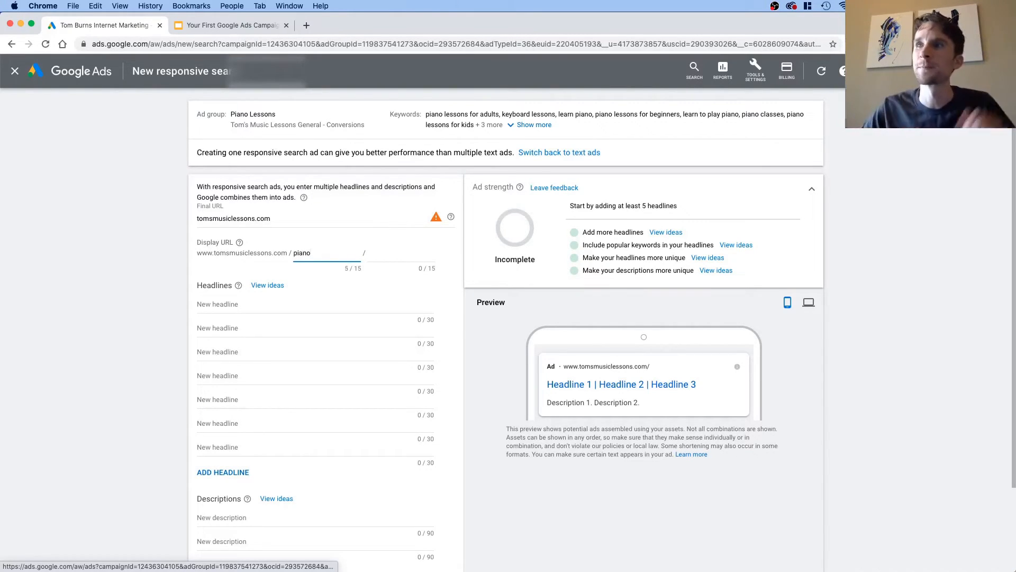
Step: Extend the final URL to tomsmusiclessons.com/398gyh94hsgo9h3!!8h3? as an example of a messy landing page address
left_click(277, 219)
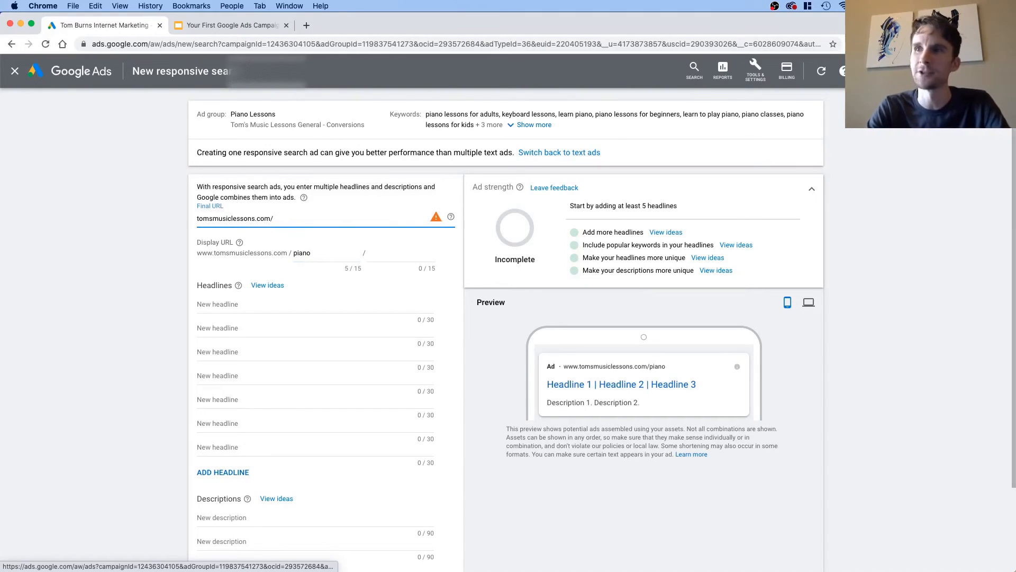
type("3")
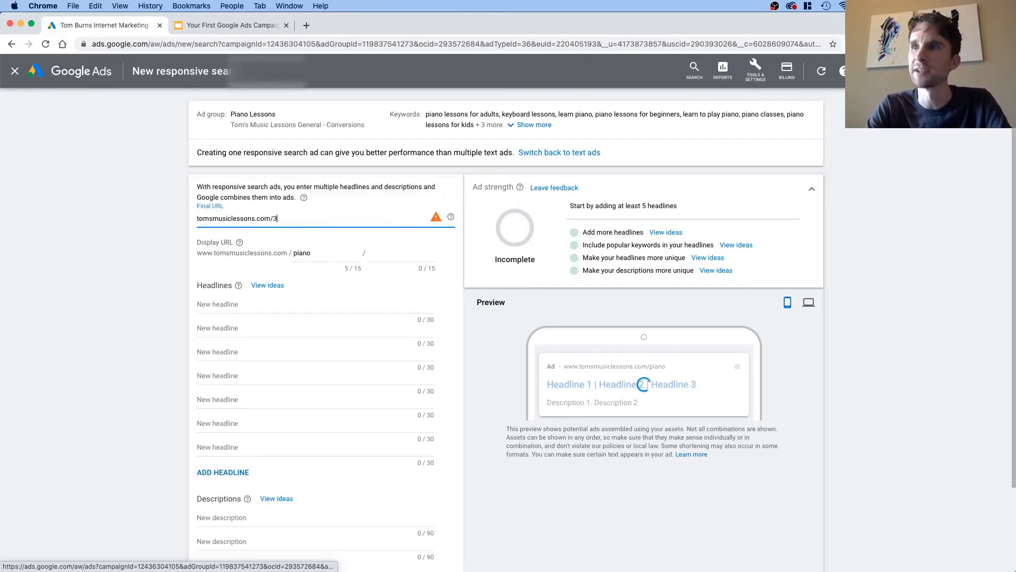
type("98gyh94hsgo9h3")
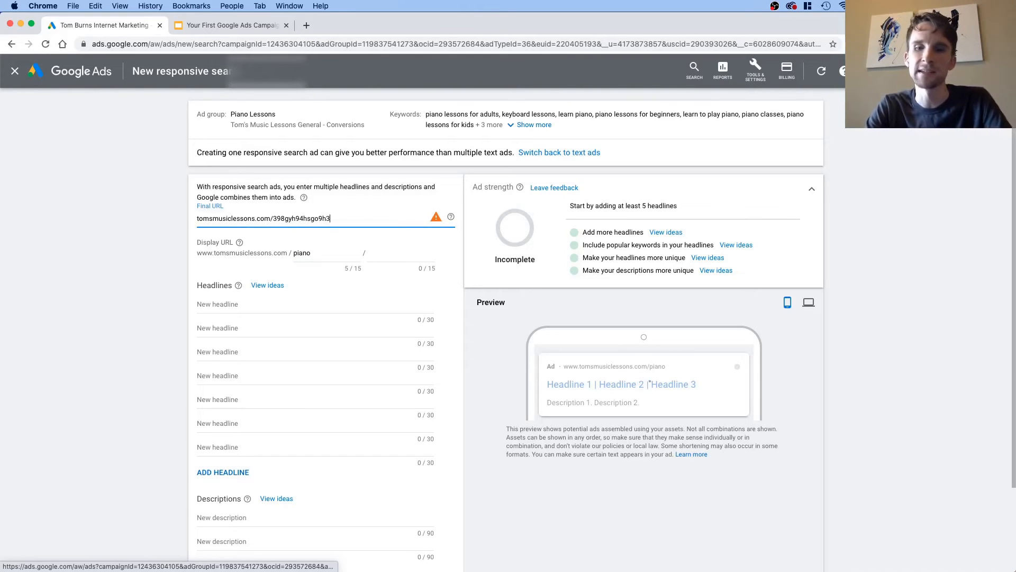
type("!!8h3?")
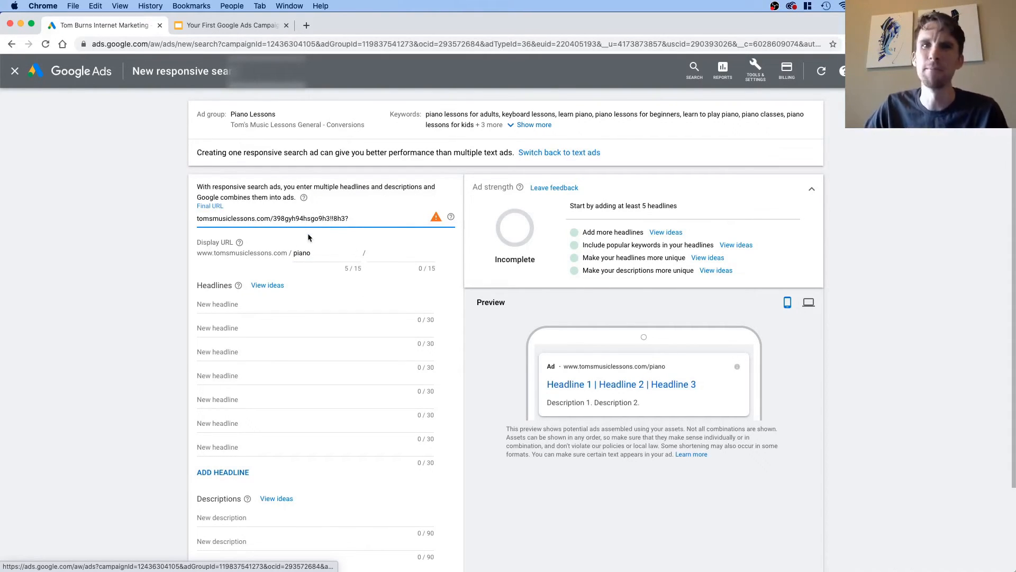
left_click(325, 255)
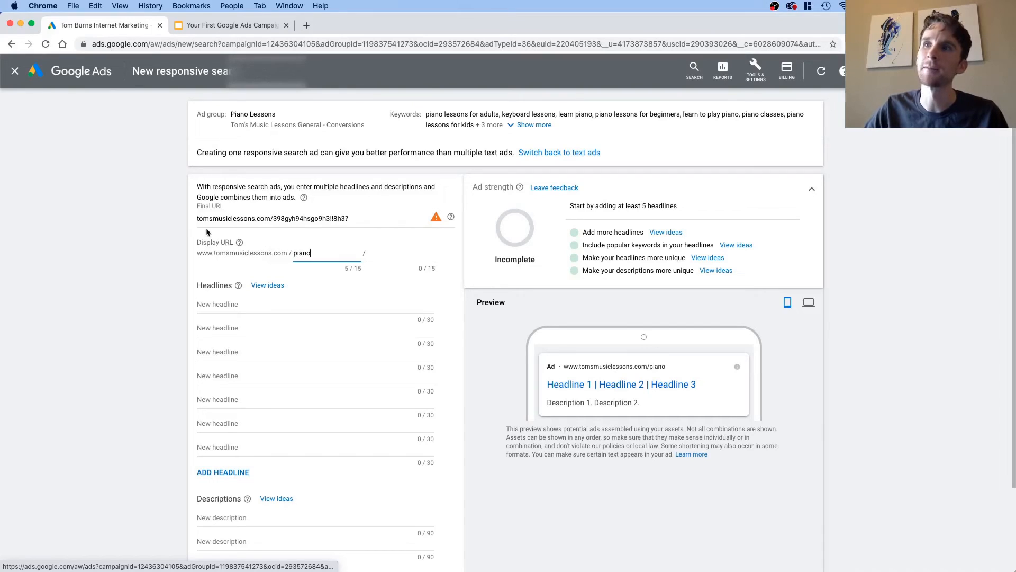
left_click(276, 218)
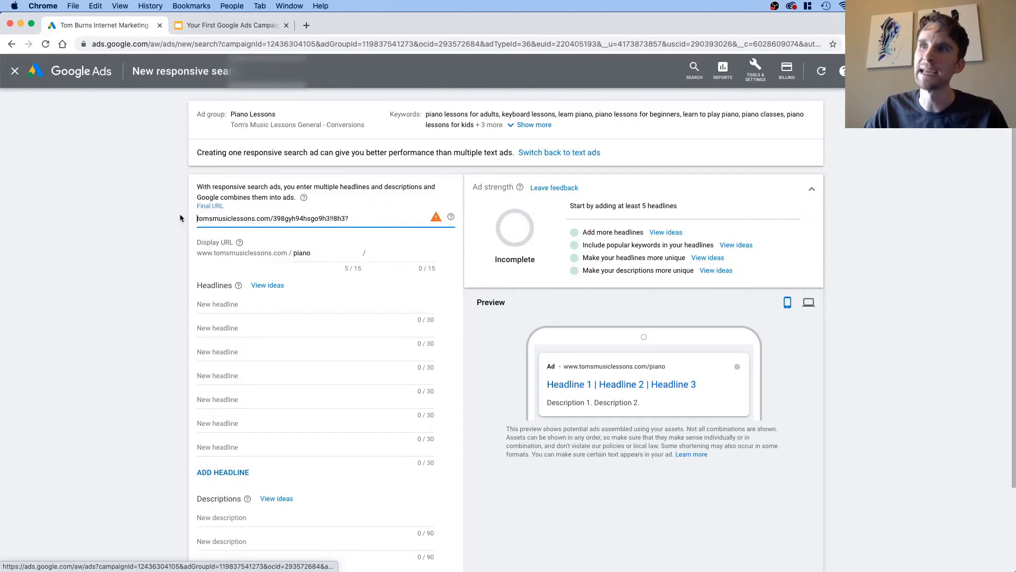
left_click(192, 219)
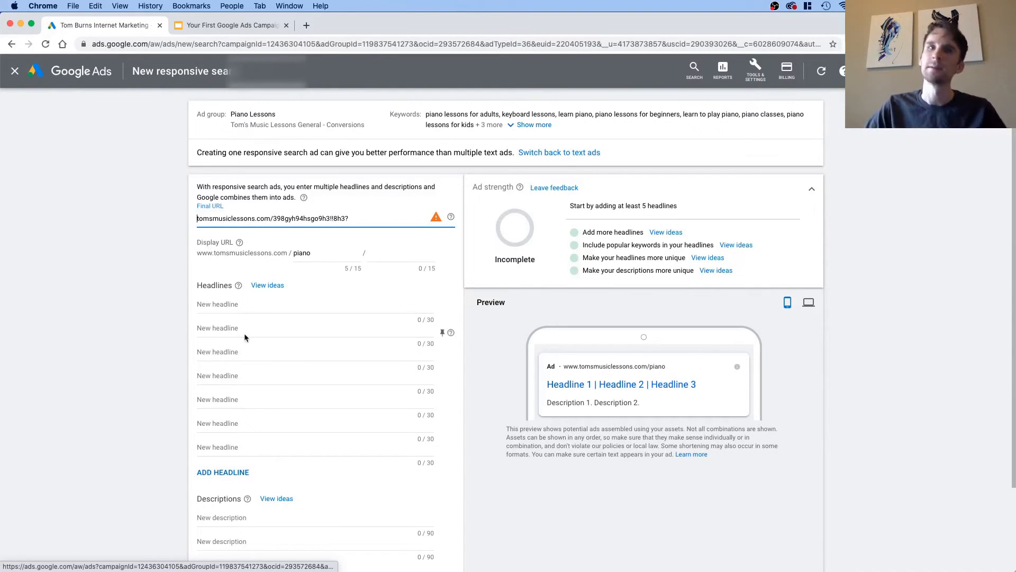
Step: Compare the ad's desktop preview with its mobile preview
left_click(228, 304)
scroll(569, 390, "down", 3)
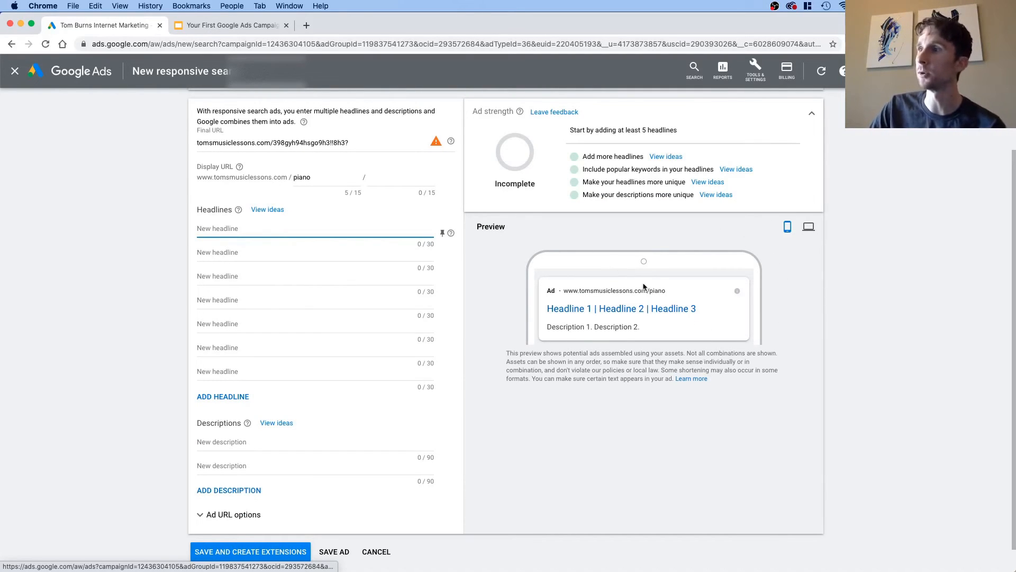
left_click(808, 227)
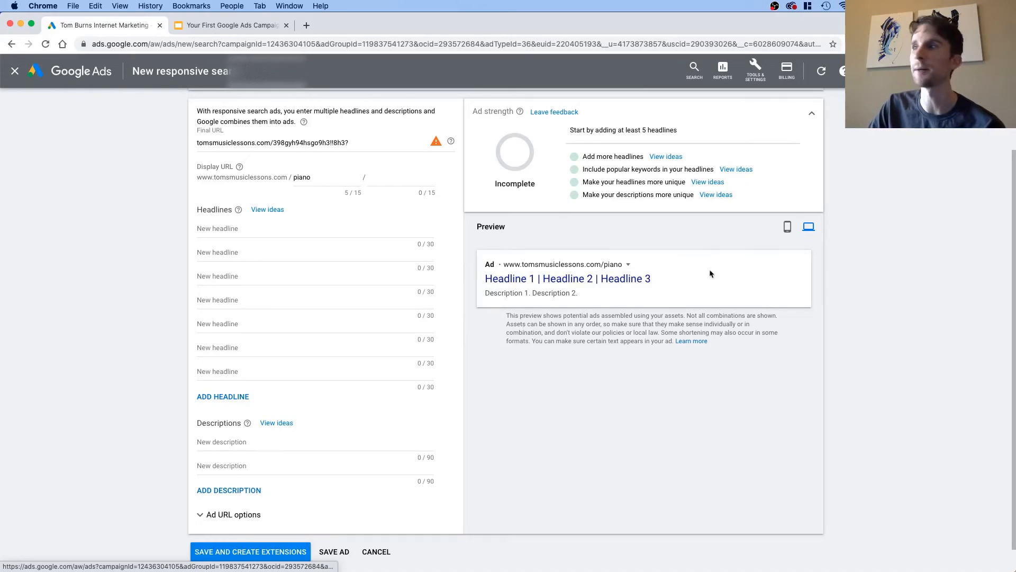
left_click(787, 227)
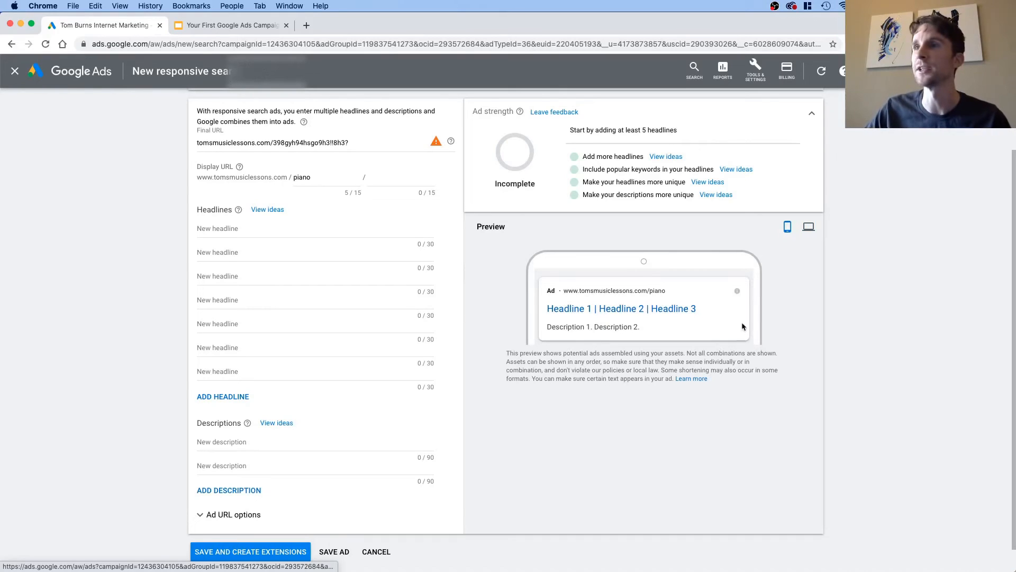
Step: Enter Free Piano Lesson as the ad's first headline, correct its spelling, and check the character count
left_click(214, 227)
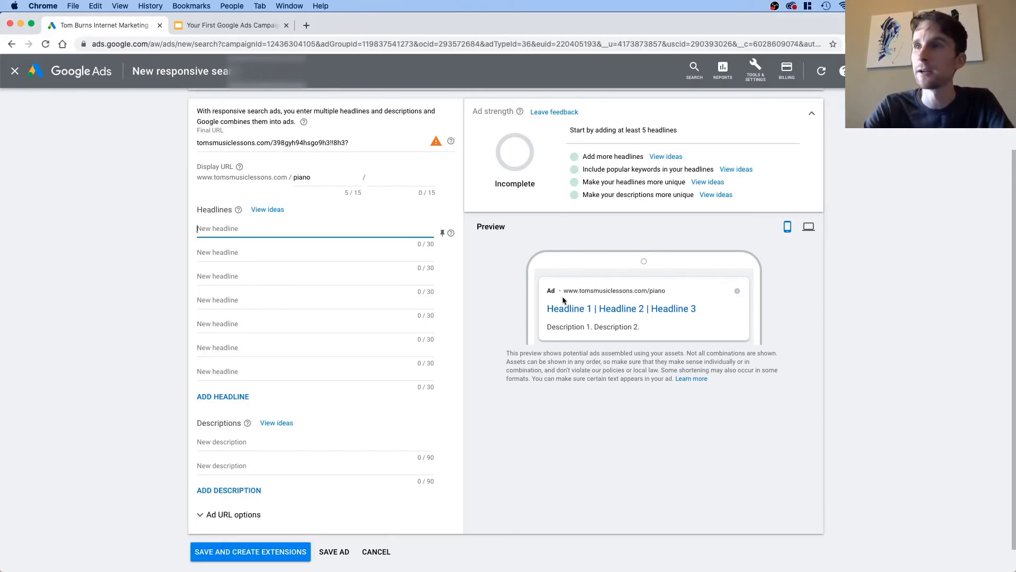
type("F")
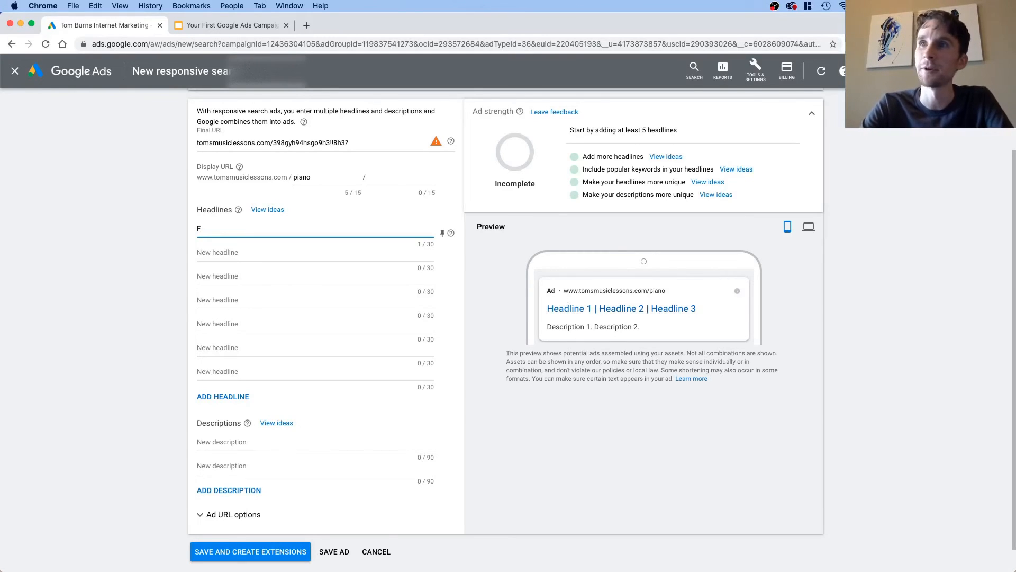
type("ree Pinao Lessons")
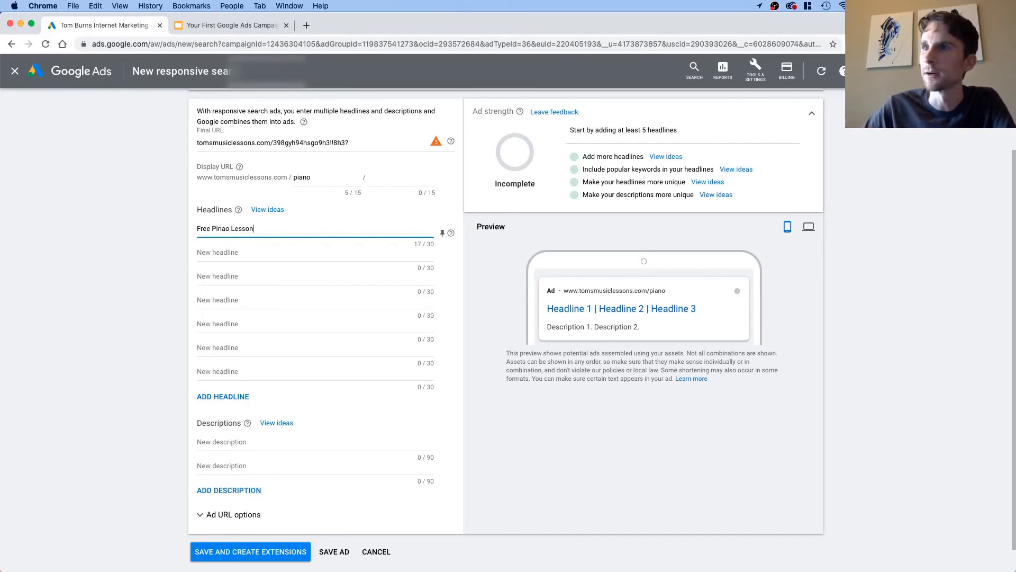
double_click(214, 227)
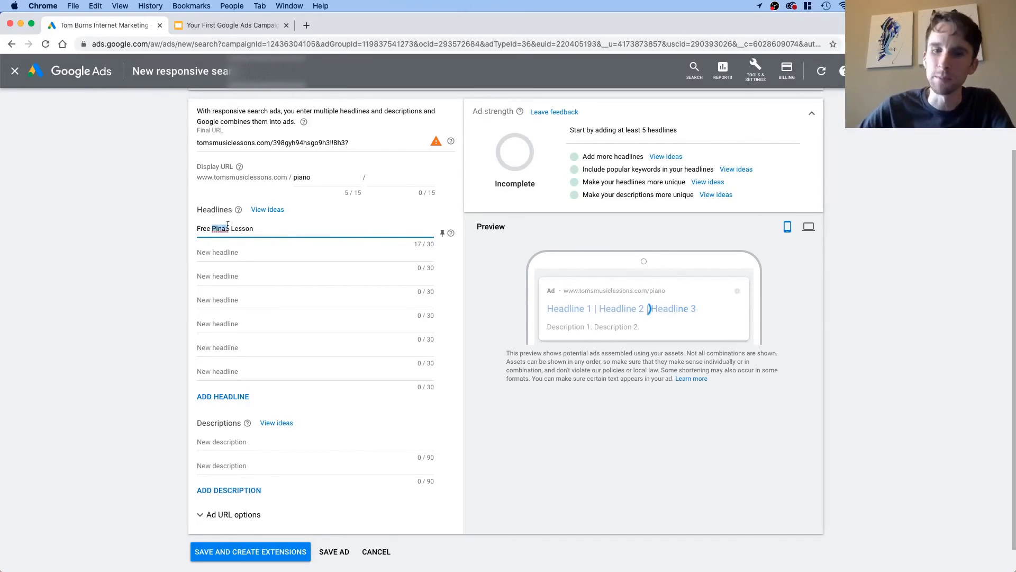
type("Piano")
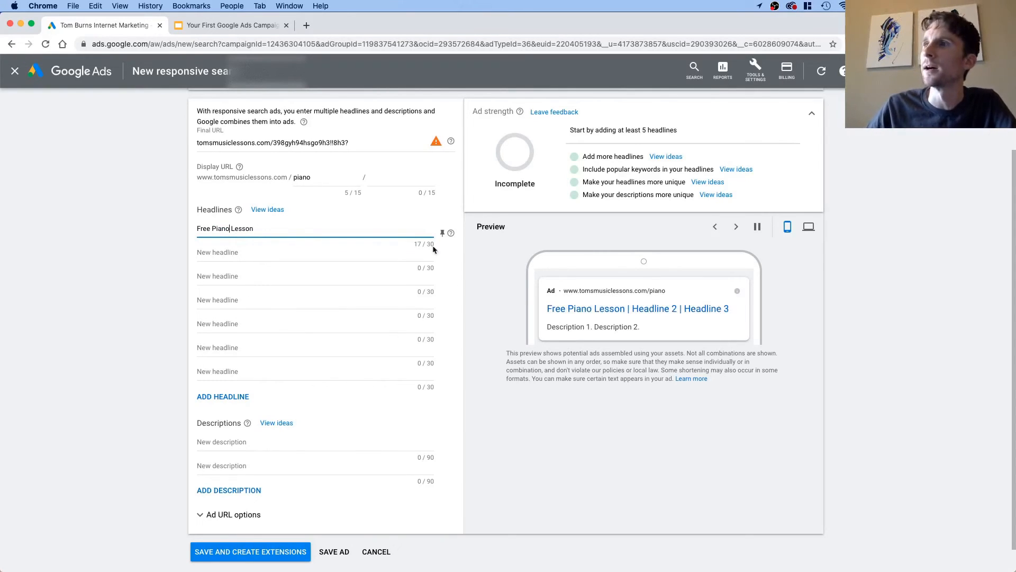
left_click_drag(412, 242, 434, 245)
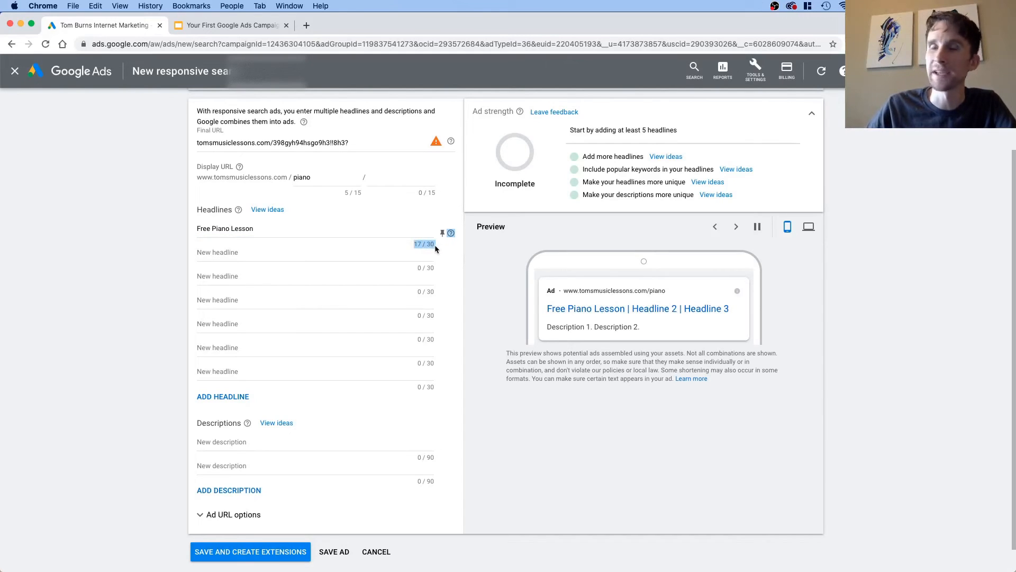
left_click(420, 253)
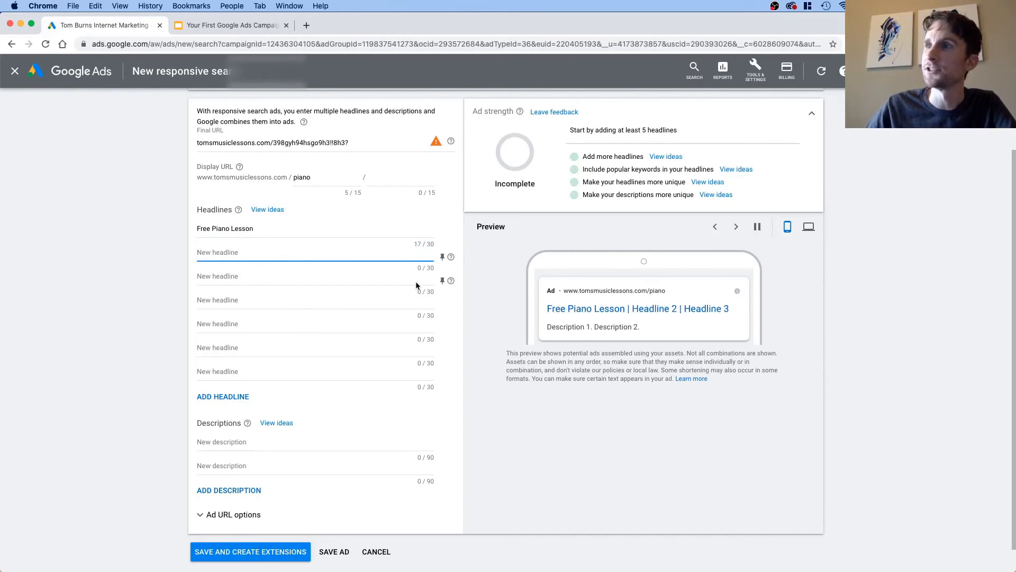
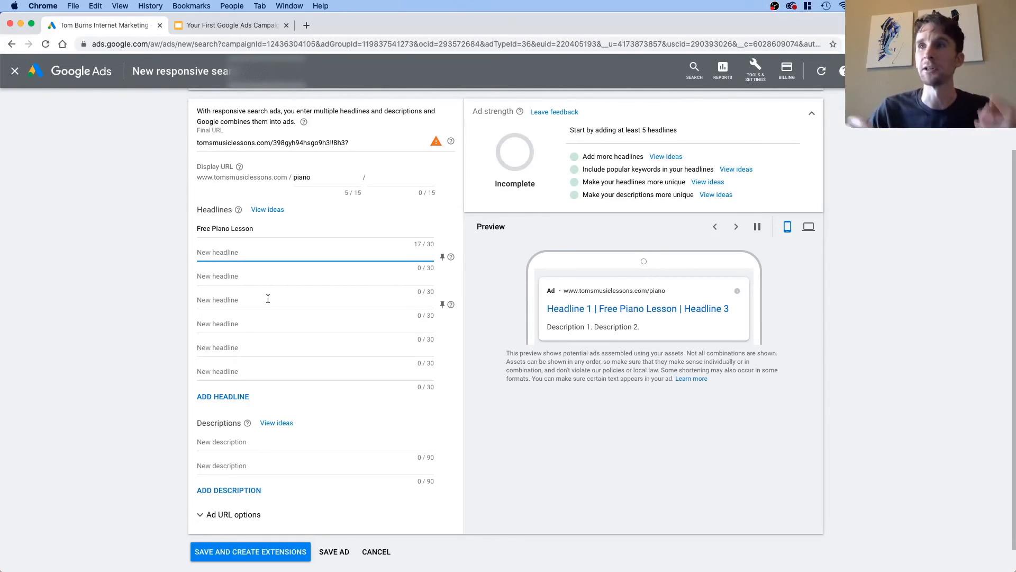
Step: Enter Start Today as the ad's second headline and Friendlies Instructors Around as its third
type("S")
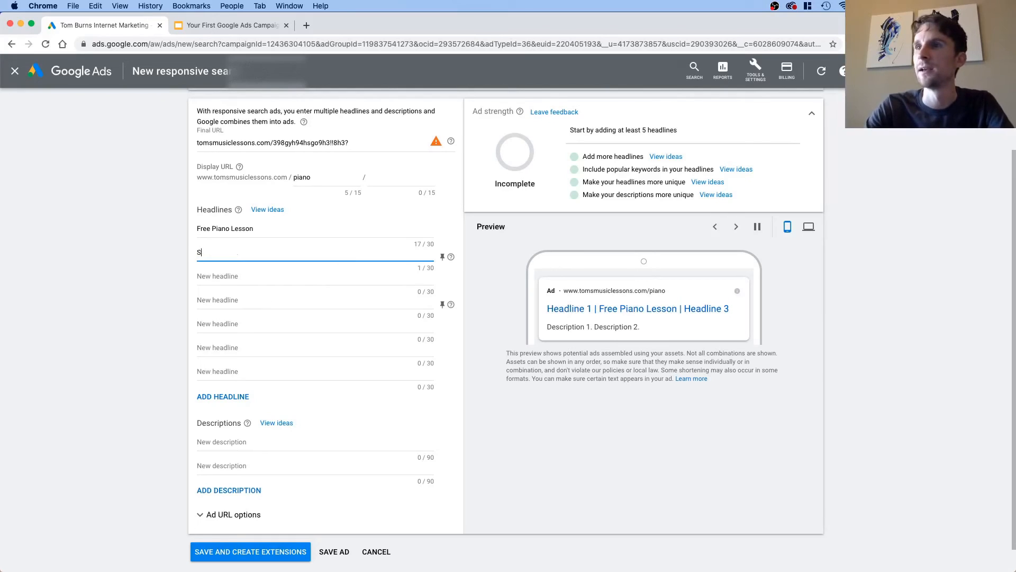
type("tart Today")
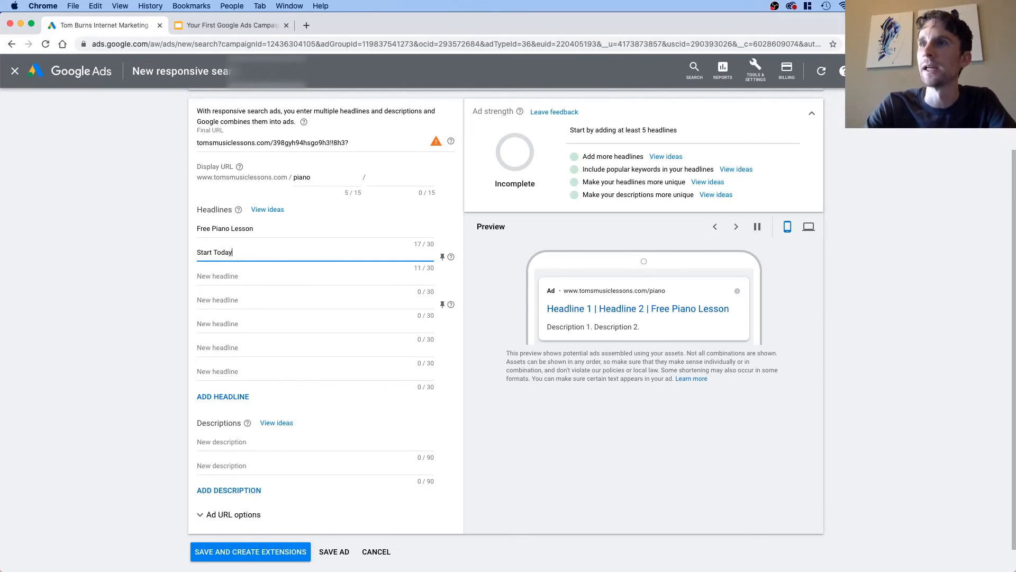
key("Tab")
key("Tab")
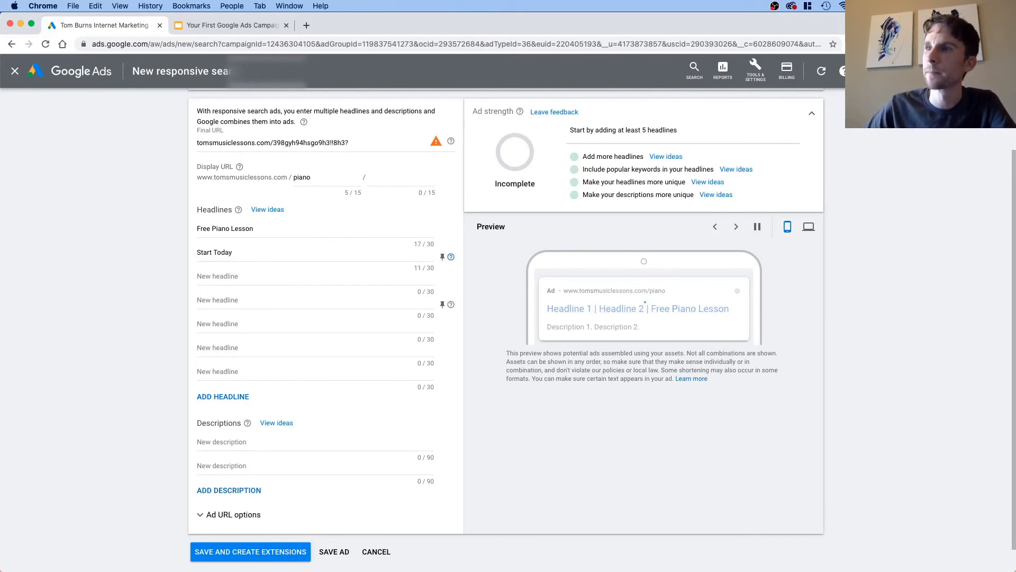
key("Tab")
type("Fri")
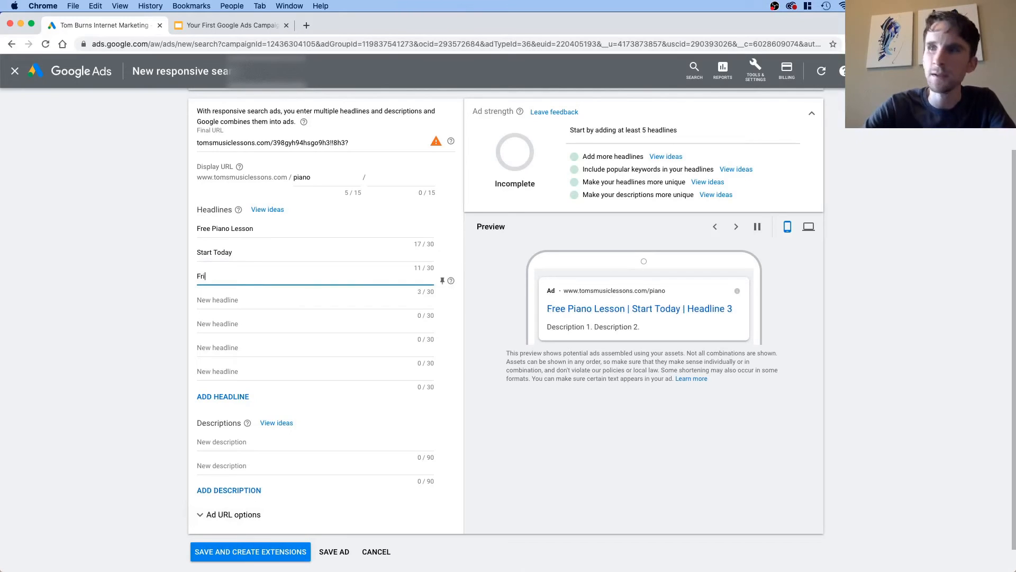
type("endlies Instr")
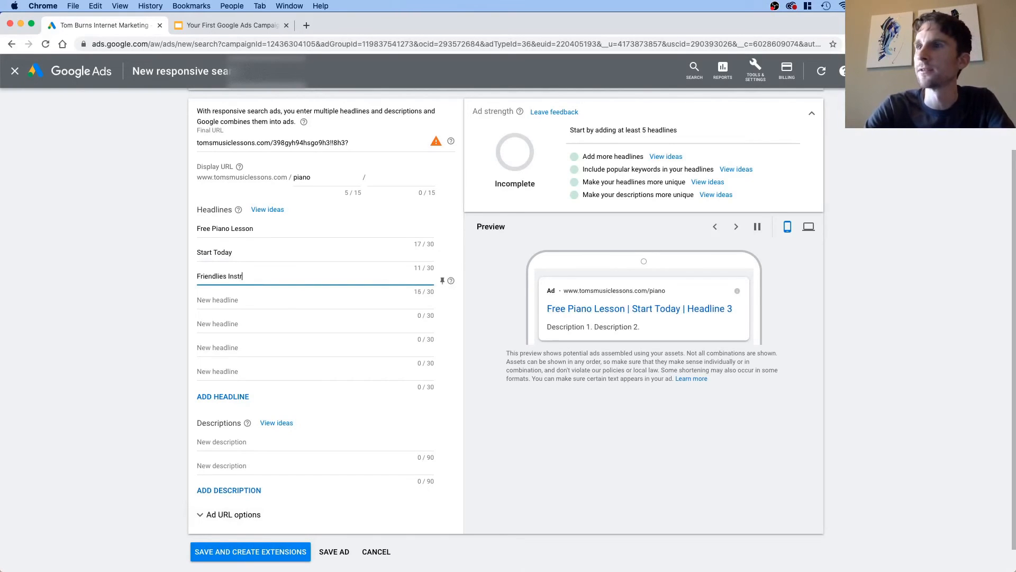
type("uctors Around")
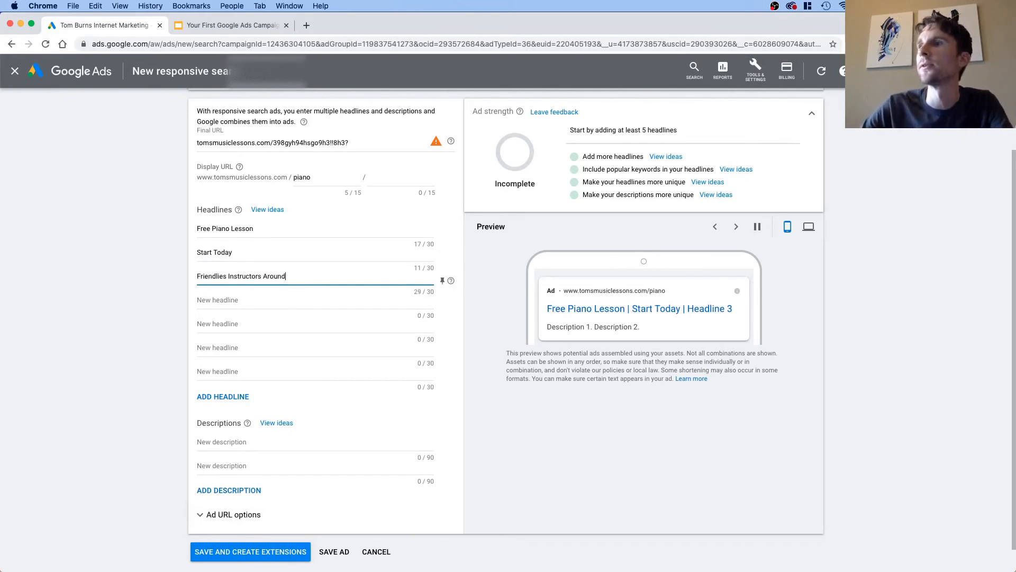
Step: Enter Locally Based Music Studio as the ad's fourth headline
left_click(218, 300)
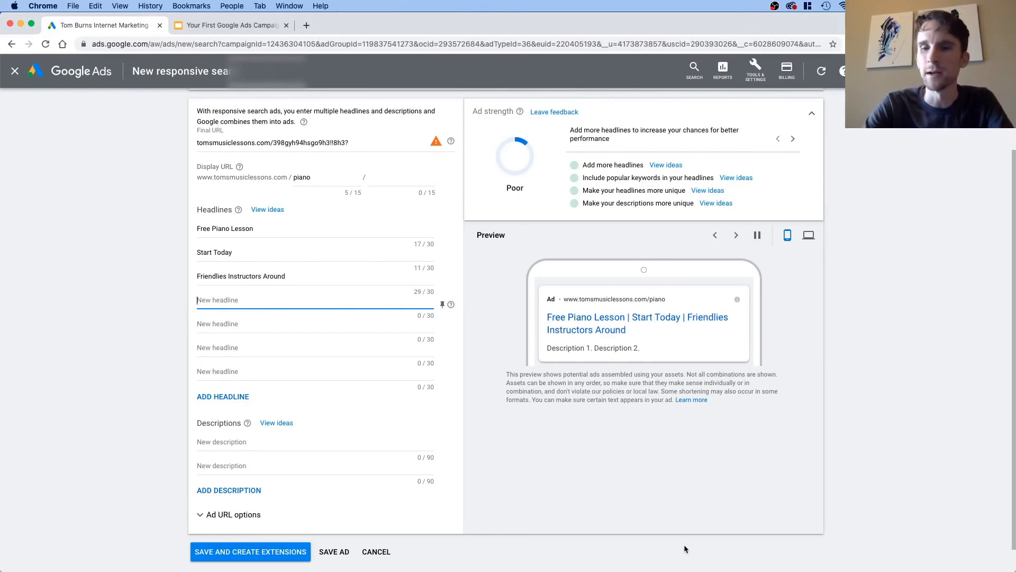
type("Local")
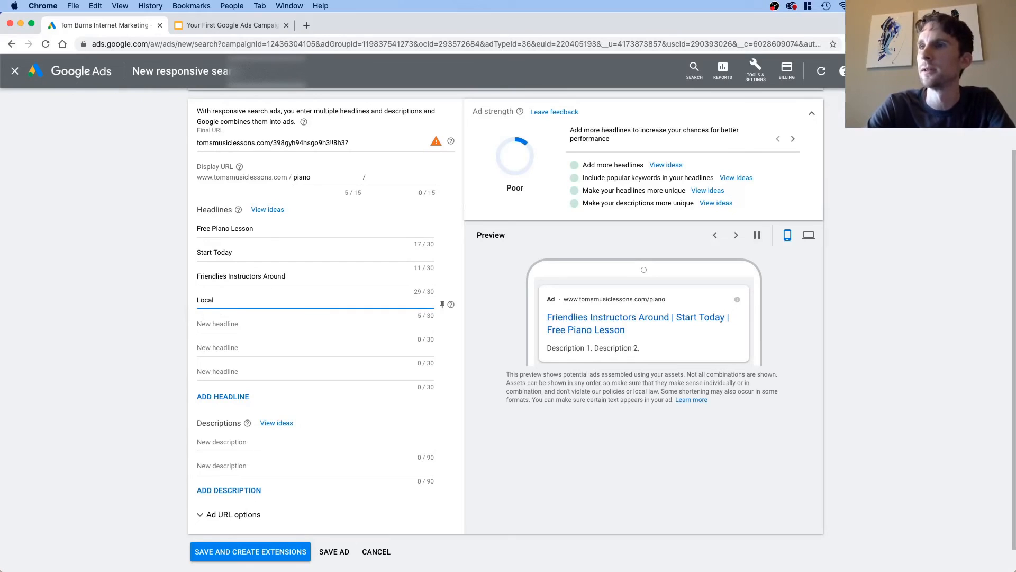
type("ly Based")
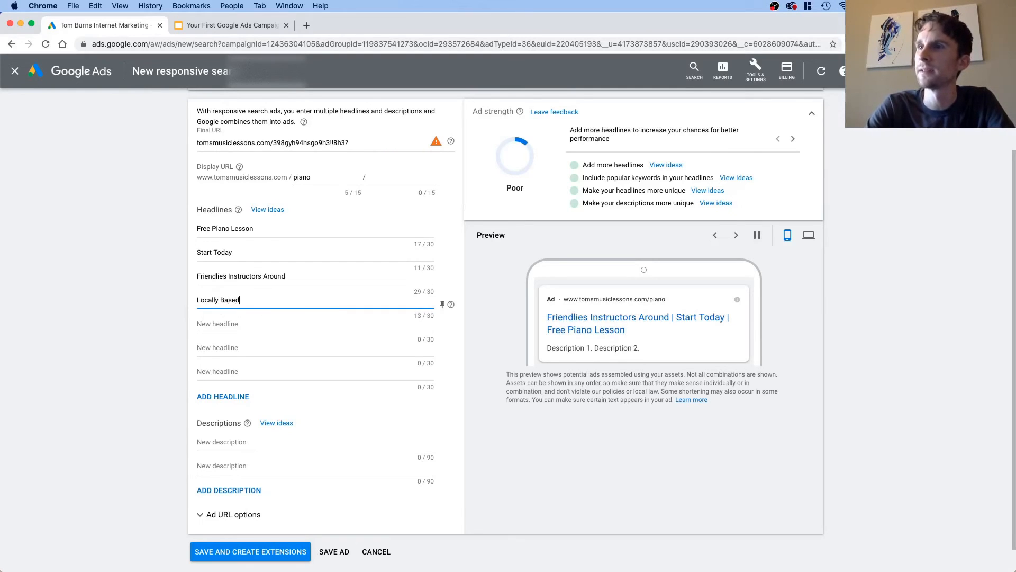
type(" Music S")
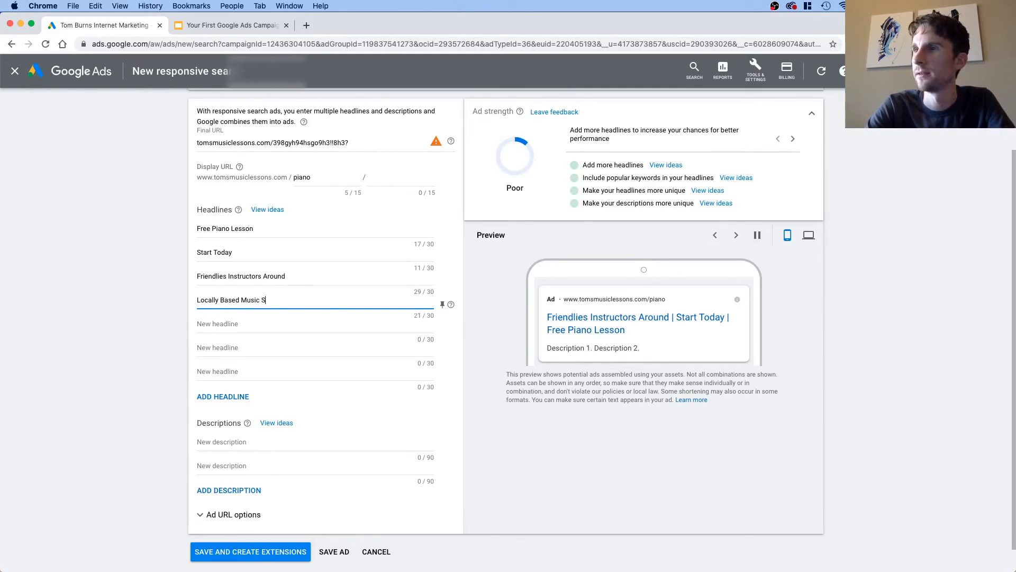
type("tudio")
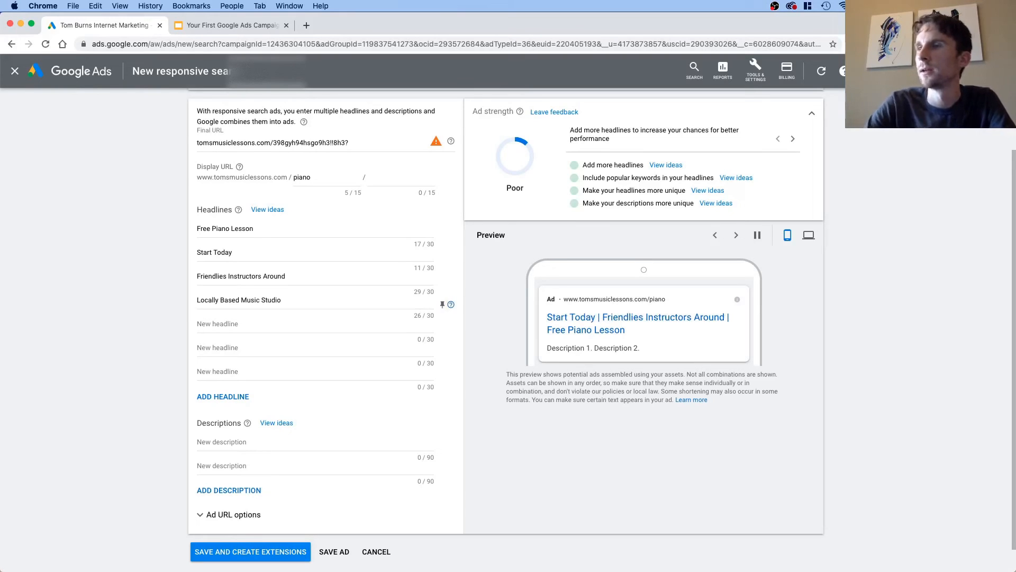
Step: Enter Classically Trained Teachers as the ad's fifth headline, correcting the spelling of its first word
left_click(252, 323)
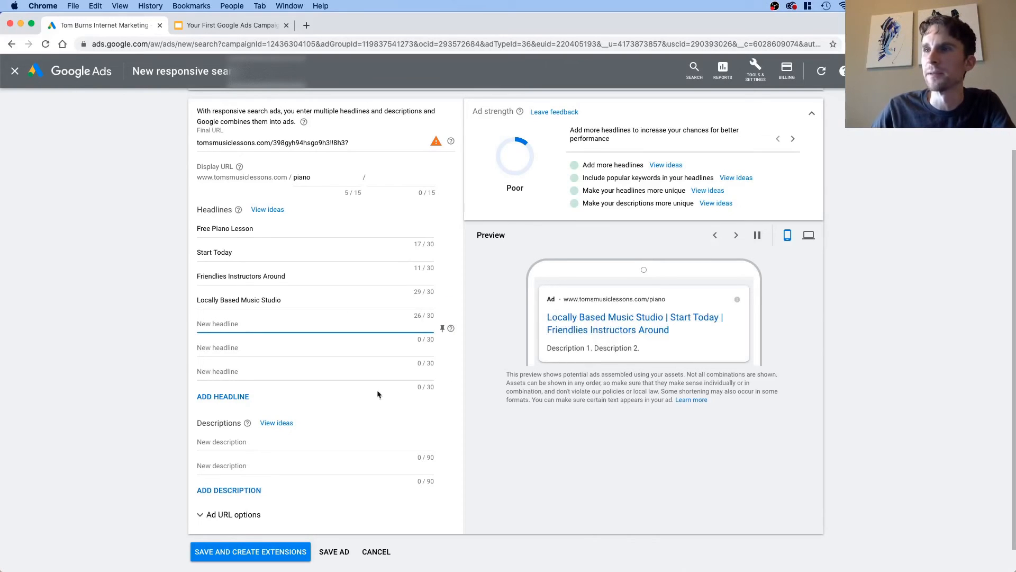
type("Classicall")
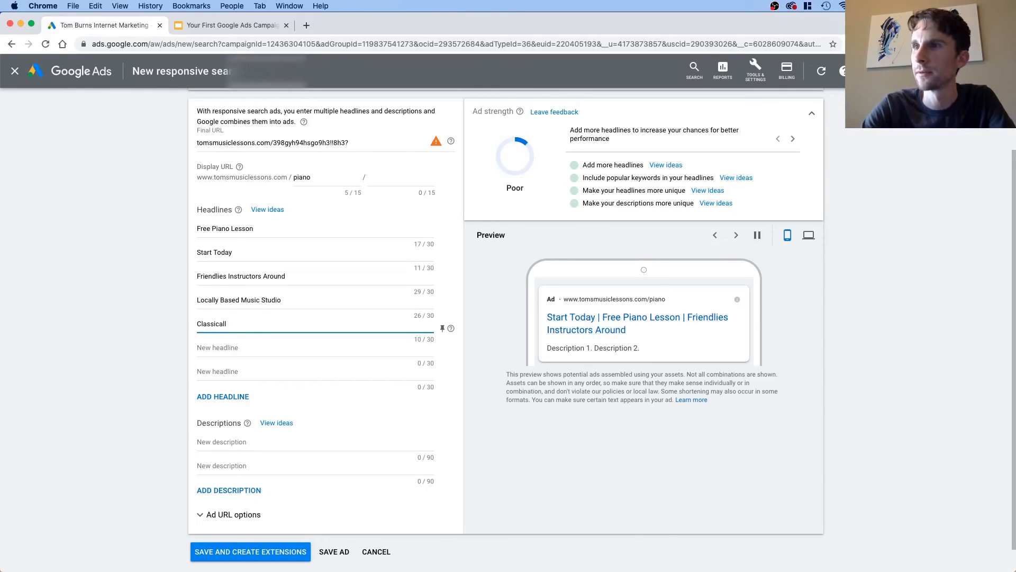
type("ly  Trained Teacher")
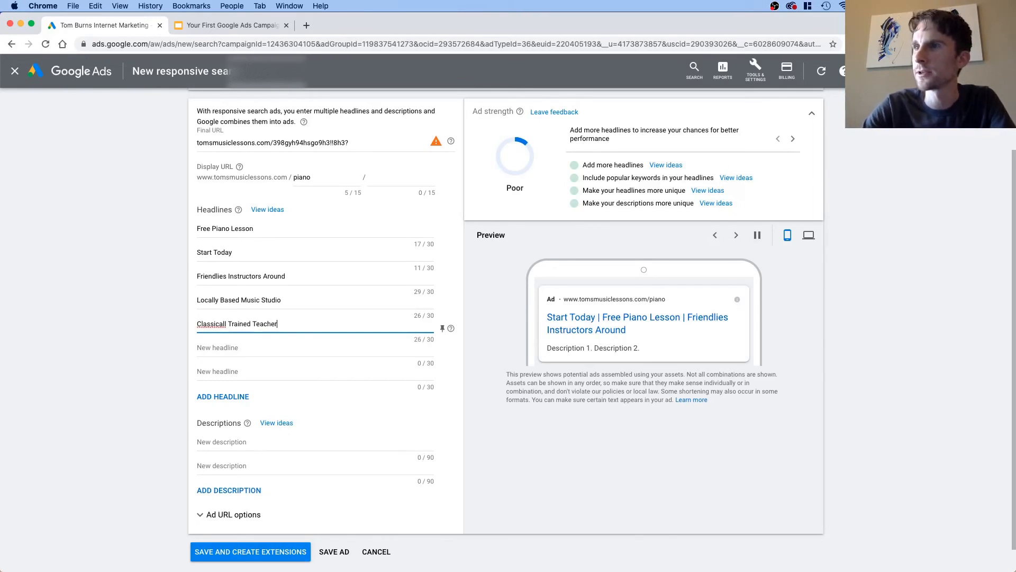
type("s")
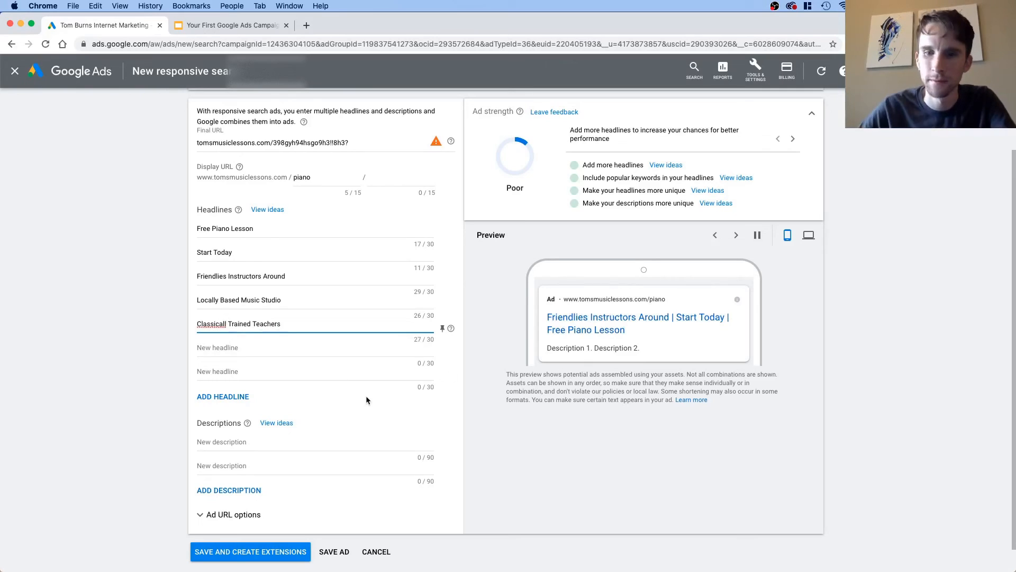
key("alt+Left")
key("alt+Left")
key("alt+Left")
key("alt+Right")
type("y")
left_click(284, 350)
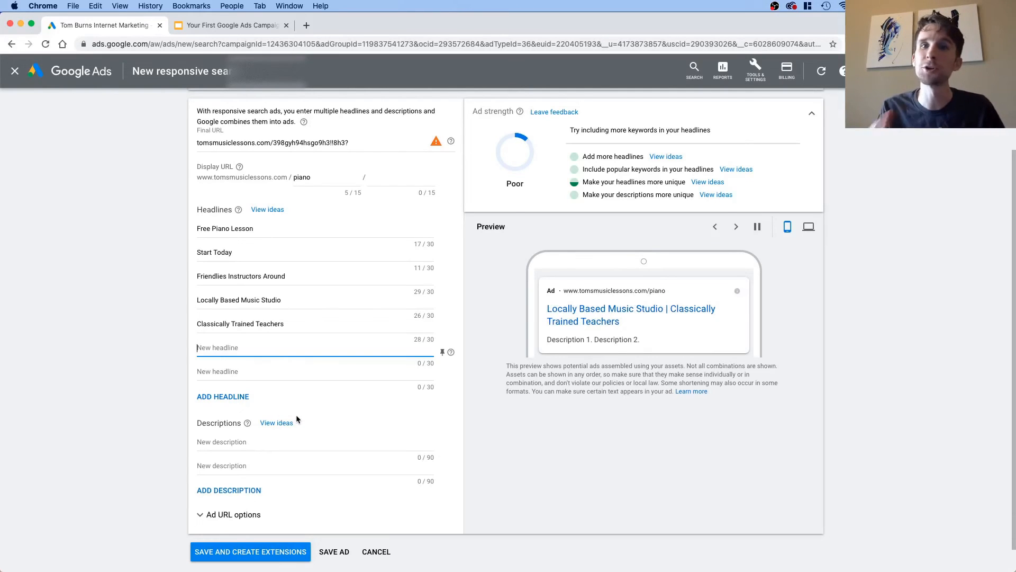
Step: Open the ad's first description with the question "Wish you could play piano?"
scroll(297, 415, "down", 1)
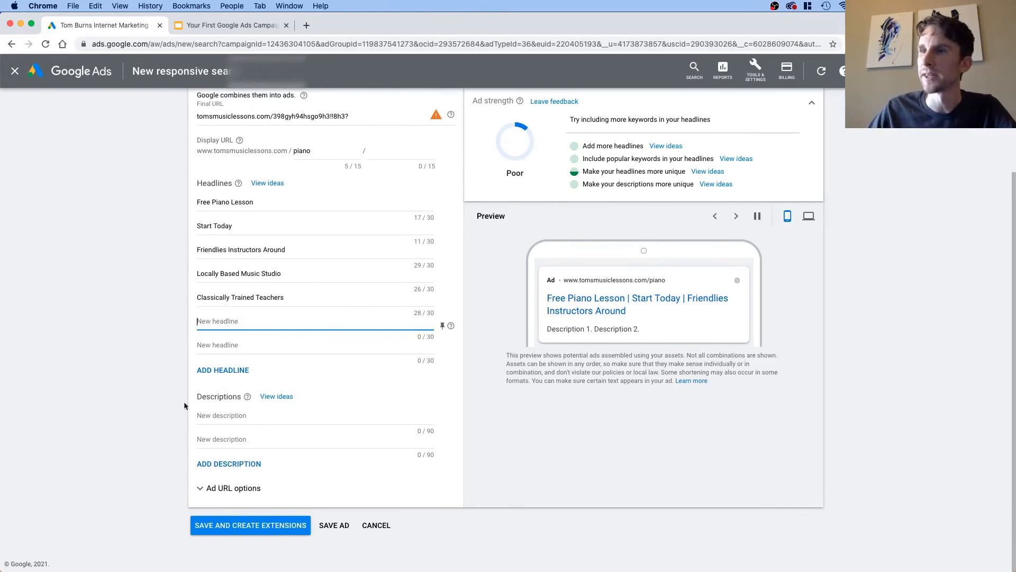
left_click(225, 423)
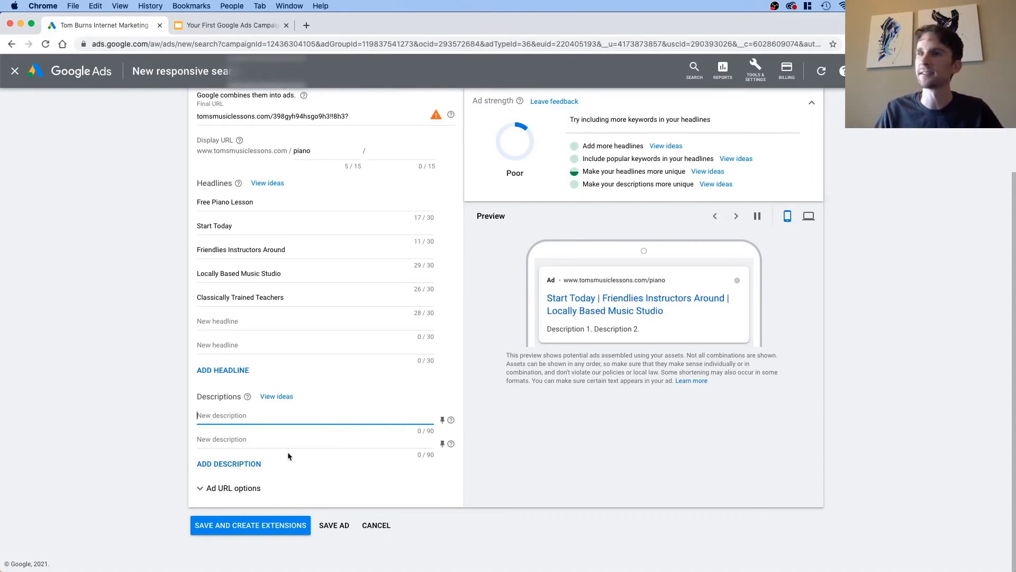
type("New to piano")
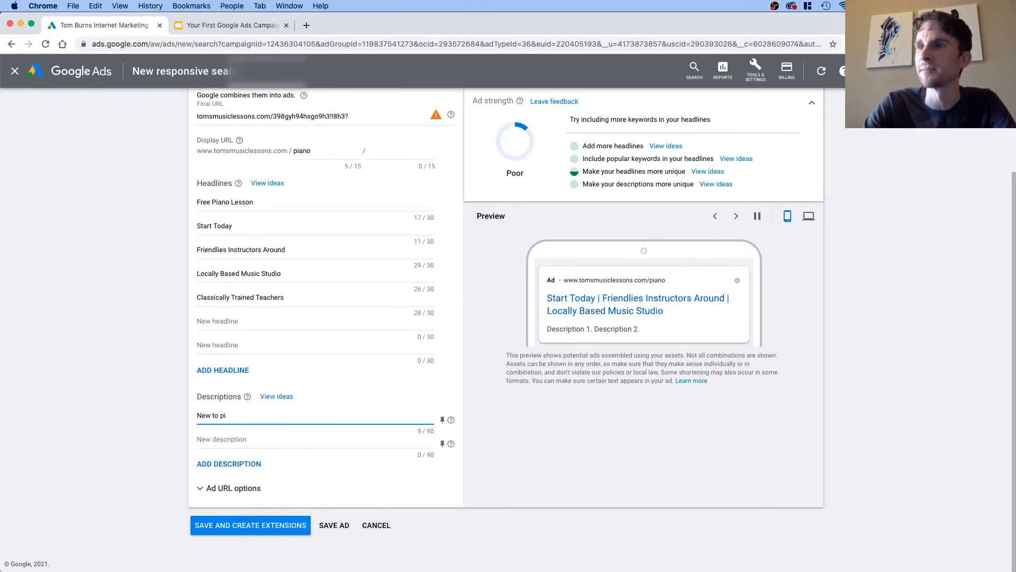
key("BackSpace")
key("BackSpace")
key("BackSpace")
key("BackSpace")
key("BackSpace")
key("BackSpace")
type("W")
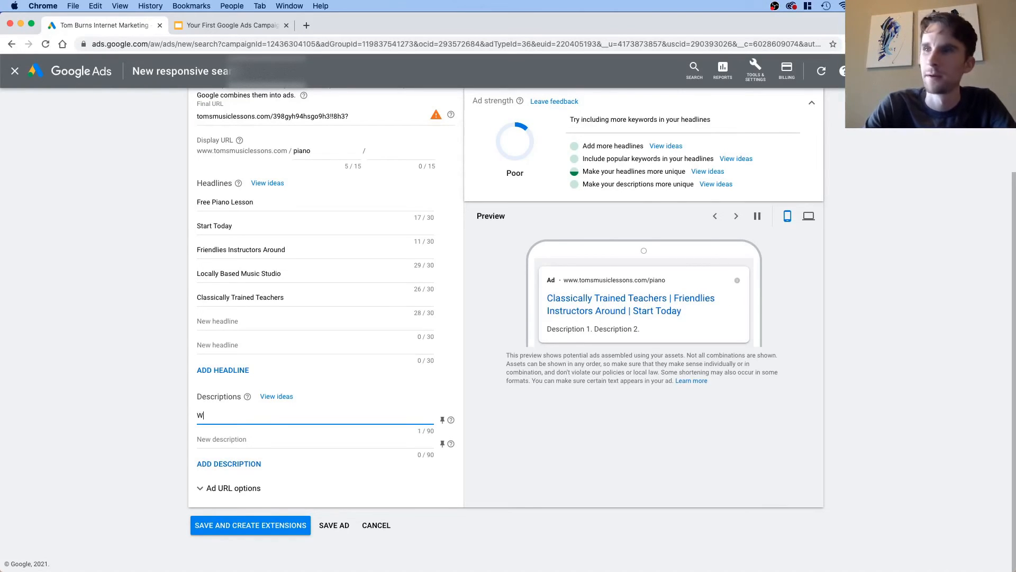
type("ish you c")
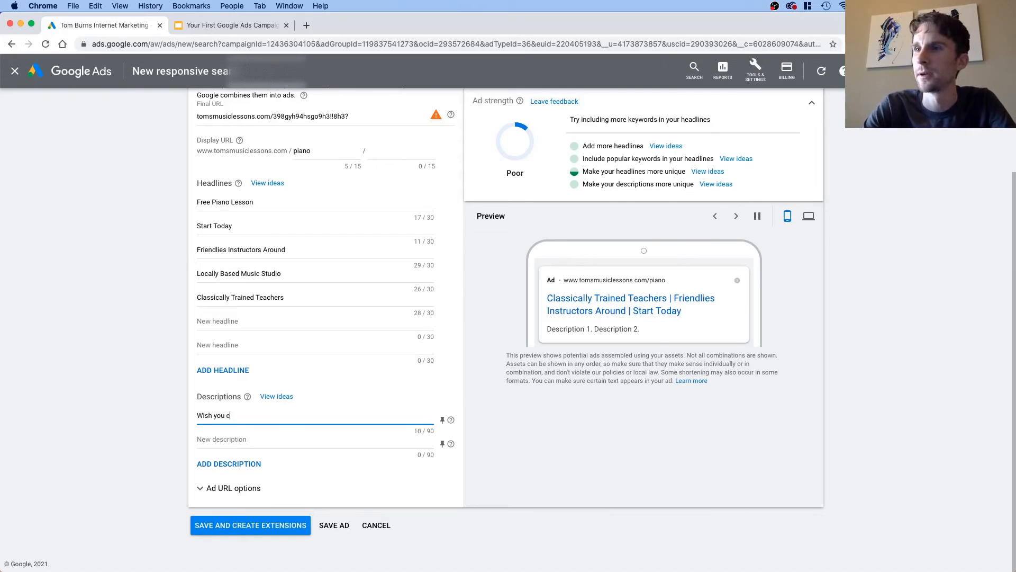
type("ould play paino")
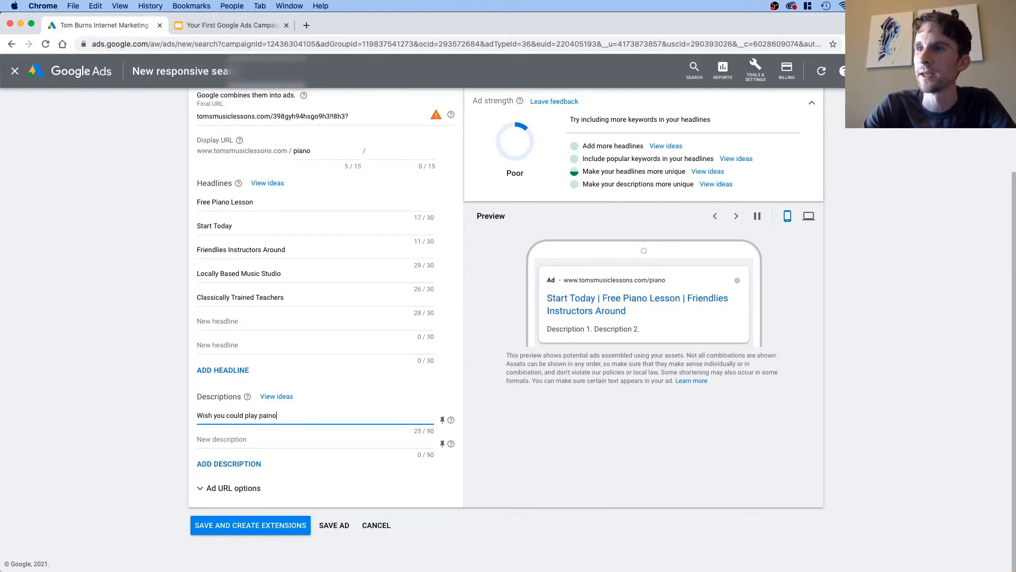
key("BackSpace")
key("BackSpace")
key("BackSpace")
key("BackSpace")
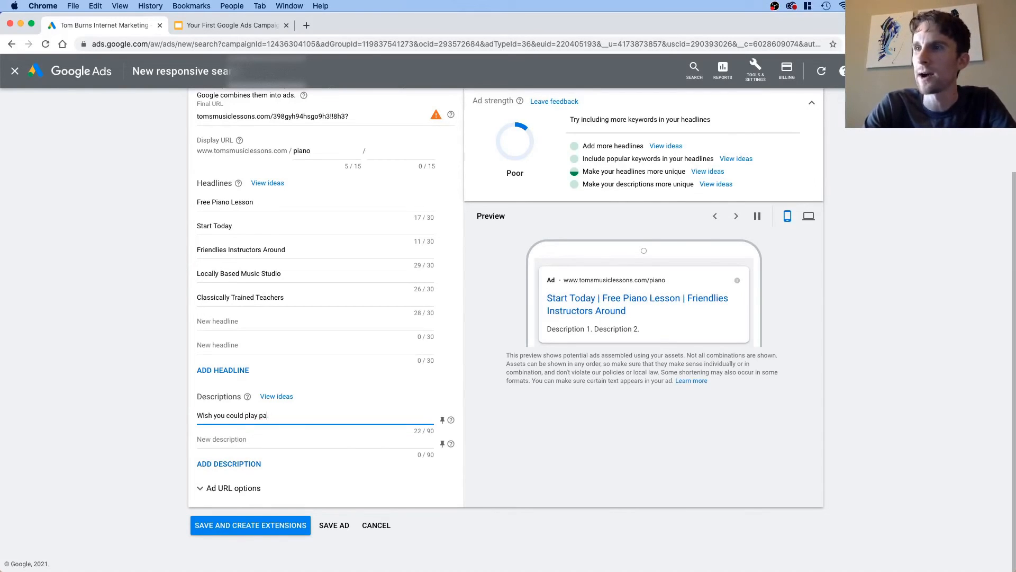
type("iano?")
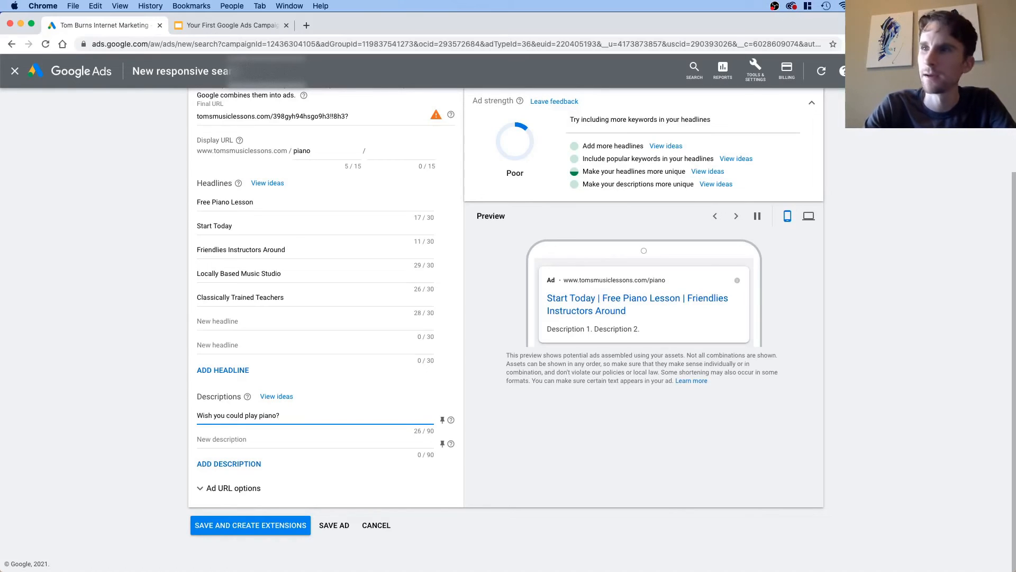
Step: Extend the first description's opening question to read "Wish you could play piano like a pro?"
key("BackSpace")
type("ike")
key("BackSpace")
key("BackSpace")
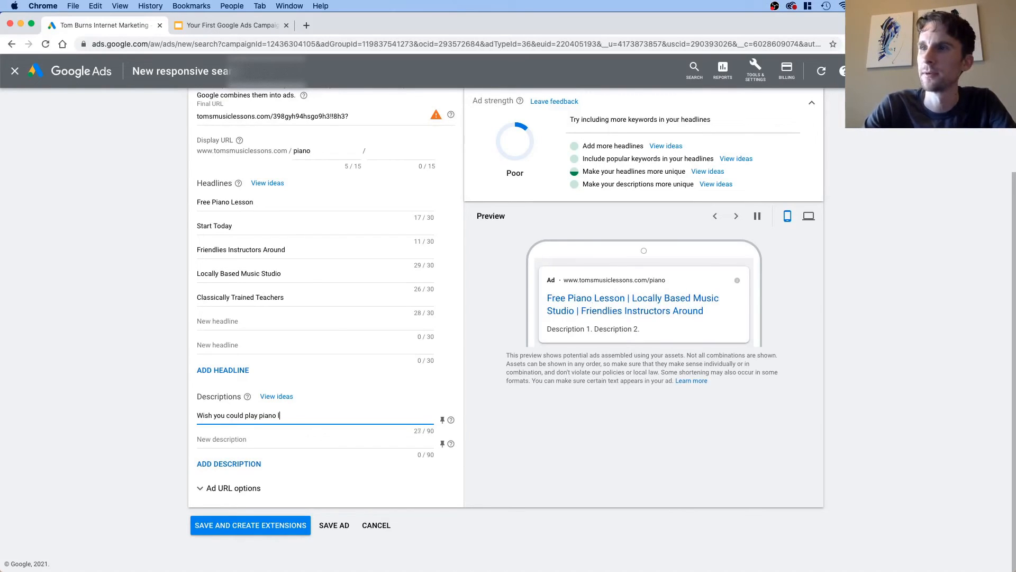
type("ike a pro?")
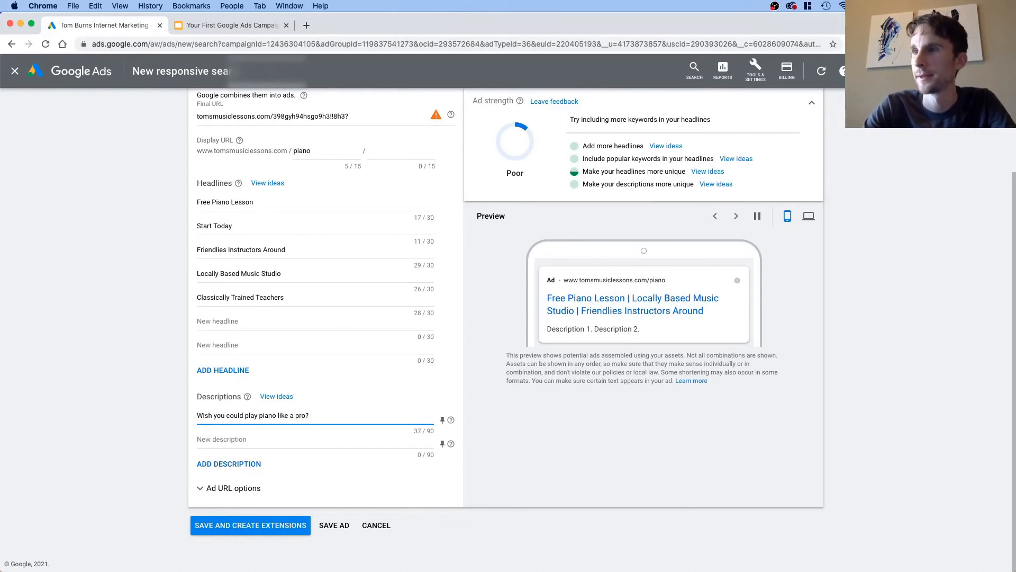
type(" Atn")
Step: Add a second question to the first description: "Want to impress your friends?"
key("BackSpace")
key("BackSpace")
key("BackSpace")
type("Want to im")
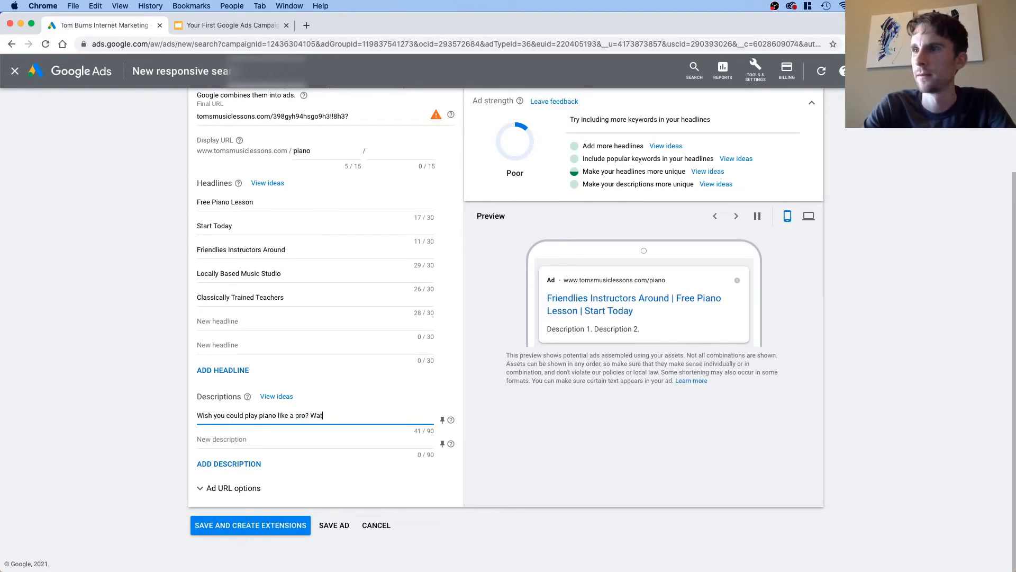
type("press")
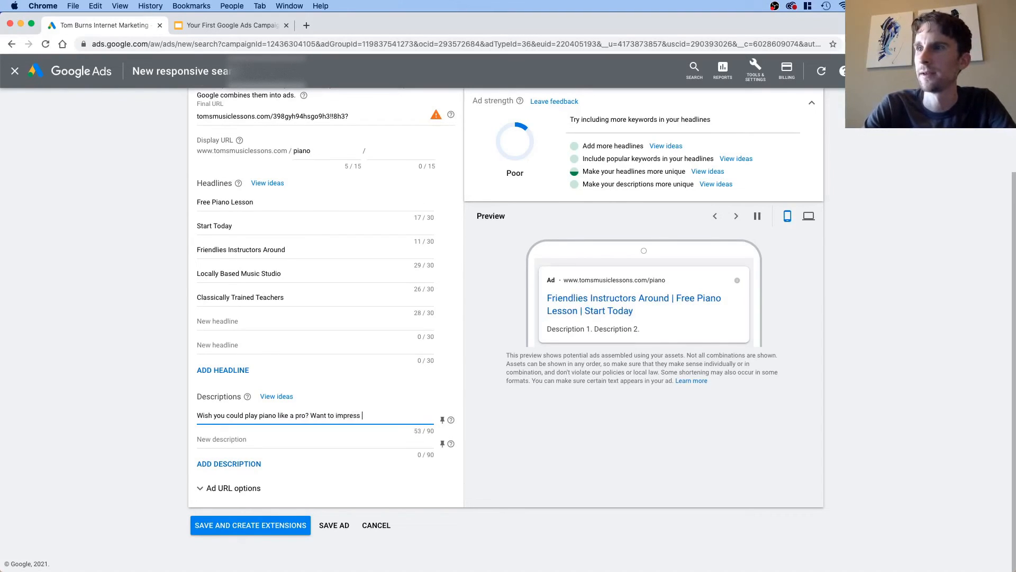
type(" your friends?")
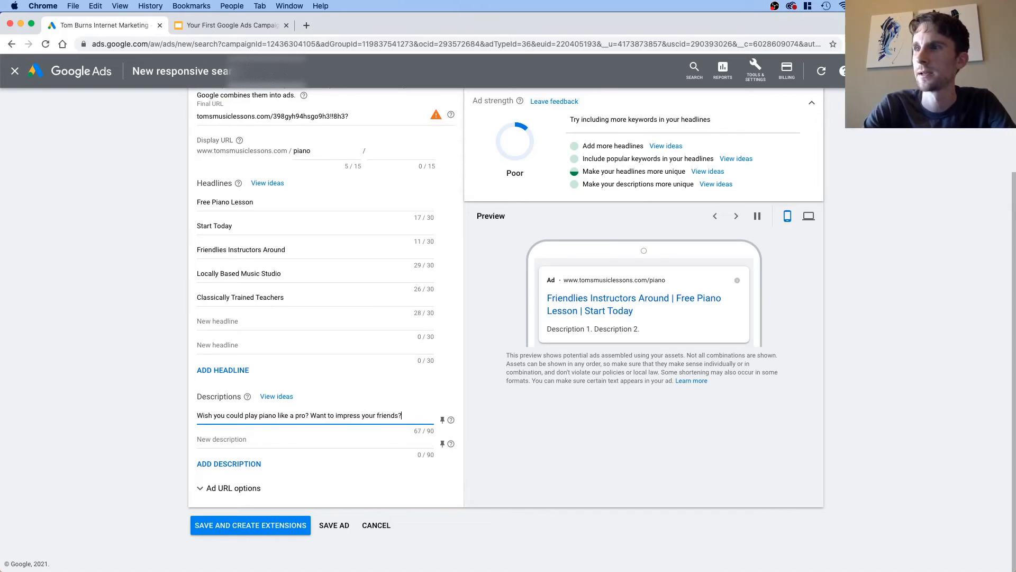
type(" Come to Tom's")
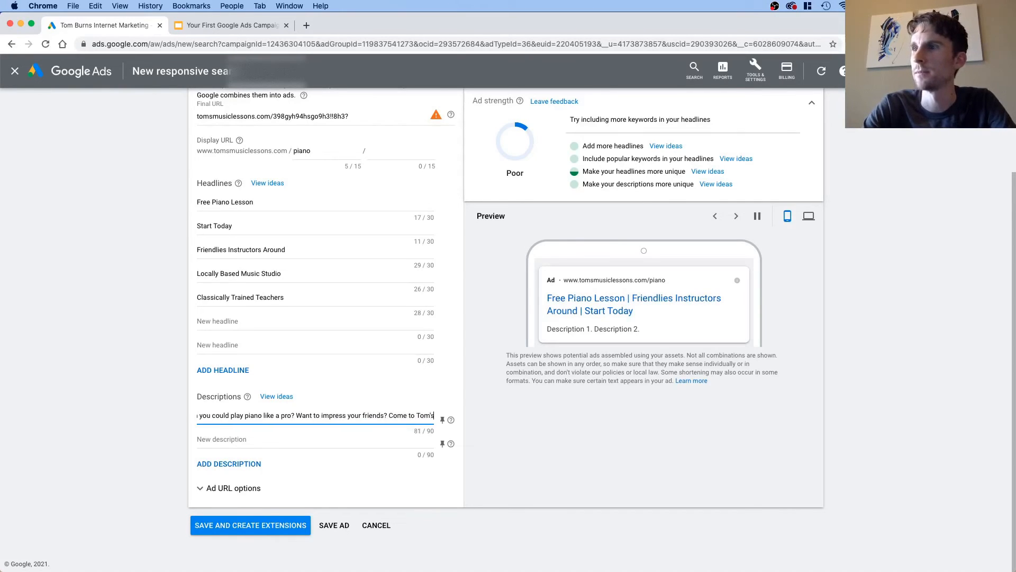
type(" Studio")
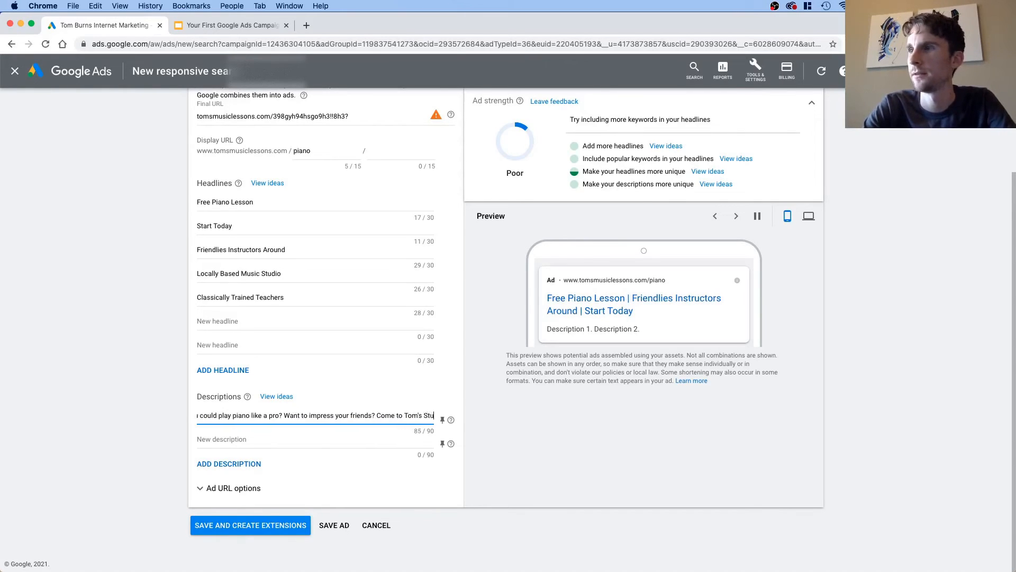
Step: End the first description with the call to action "Come to Tom's Studio."
key("BackSpace")
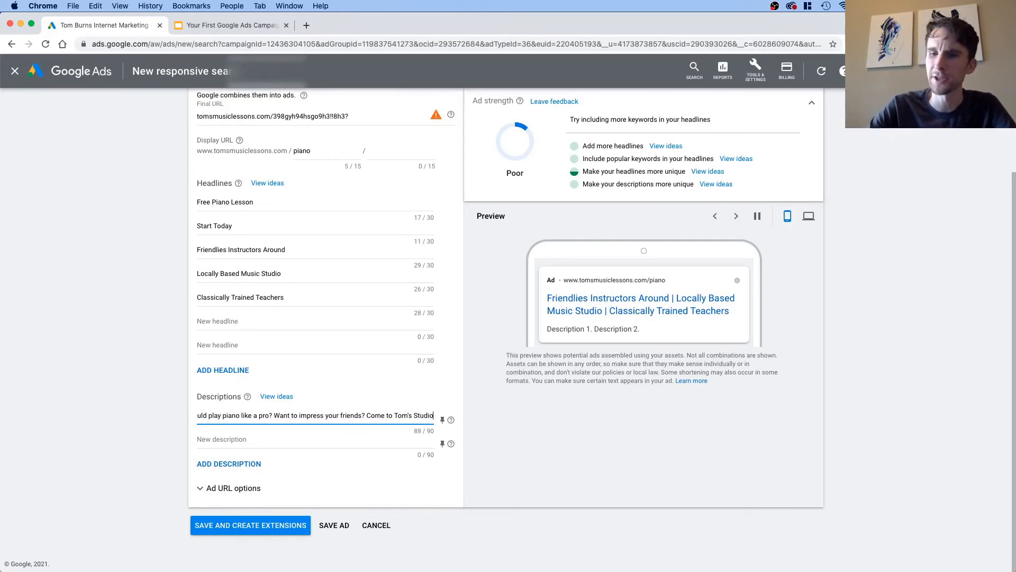
type(".")
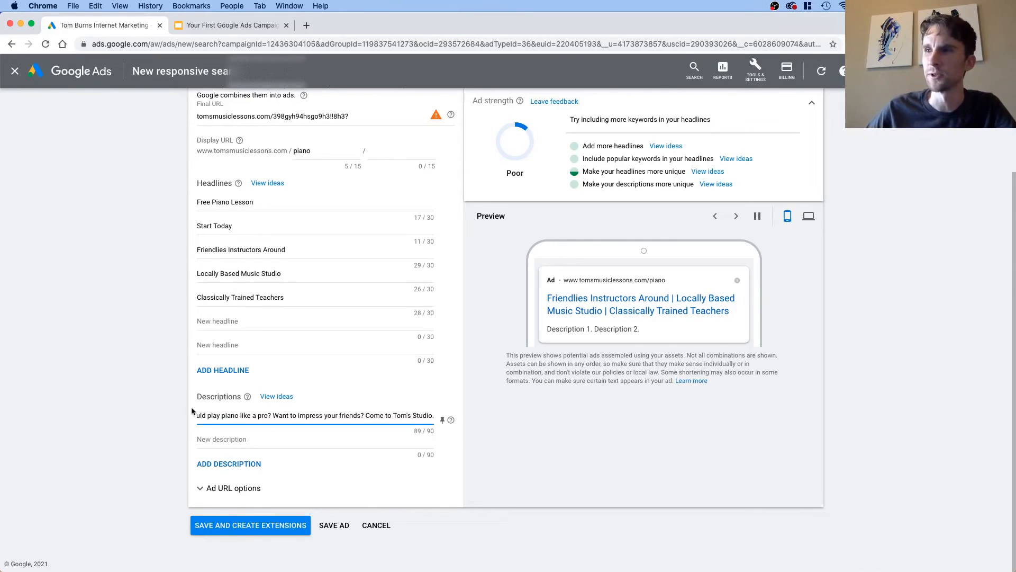
Step: Write the ad's second description as "Start your lessons with a free piano lesson"
left_click(289, 450)
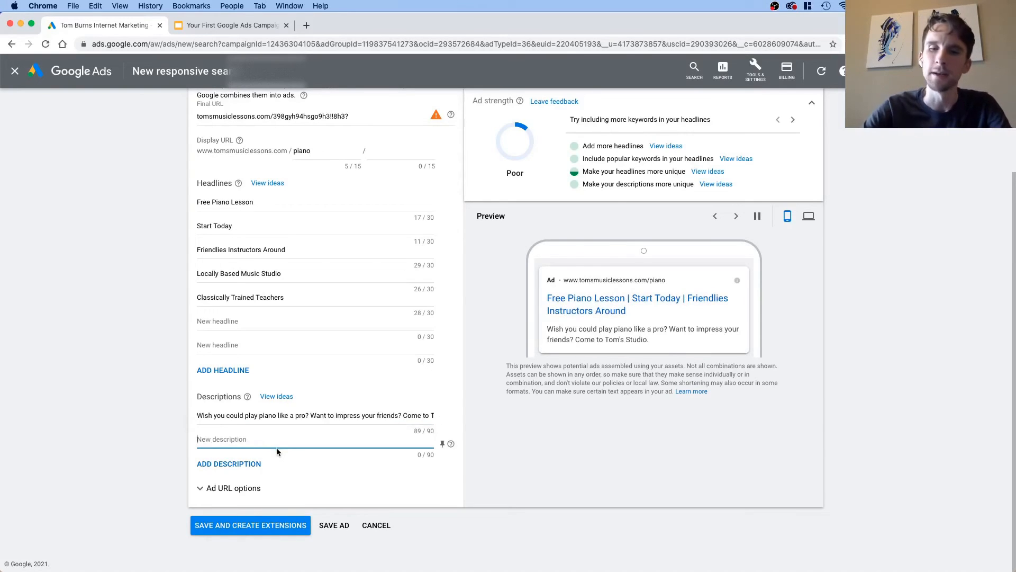
type("Start your l")
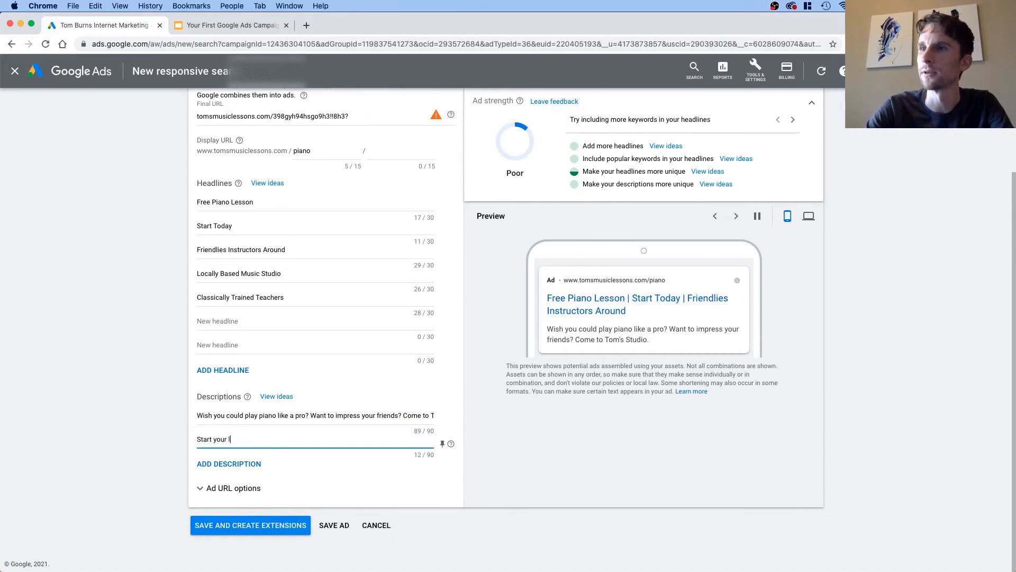
type("essons with a free pinao les")
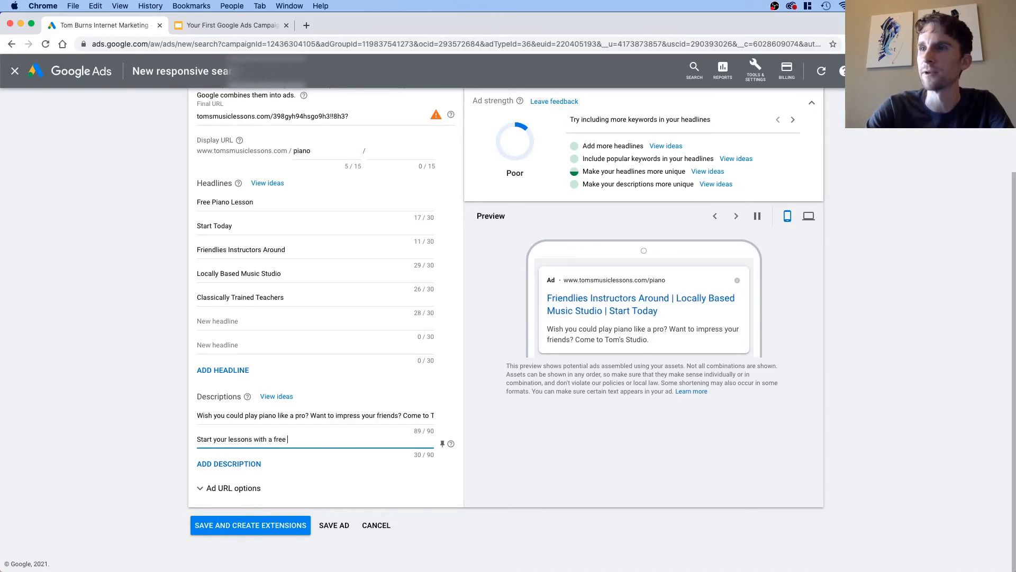
key("BackSpace")
key("BackSpace")
key("BackSpace")
key("BackSpace")
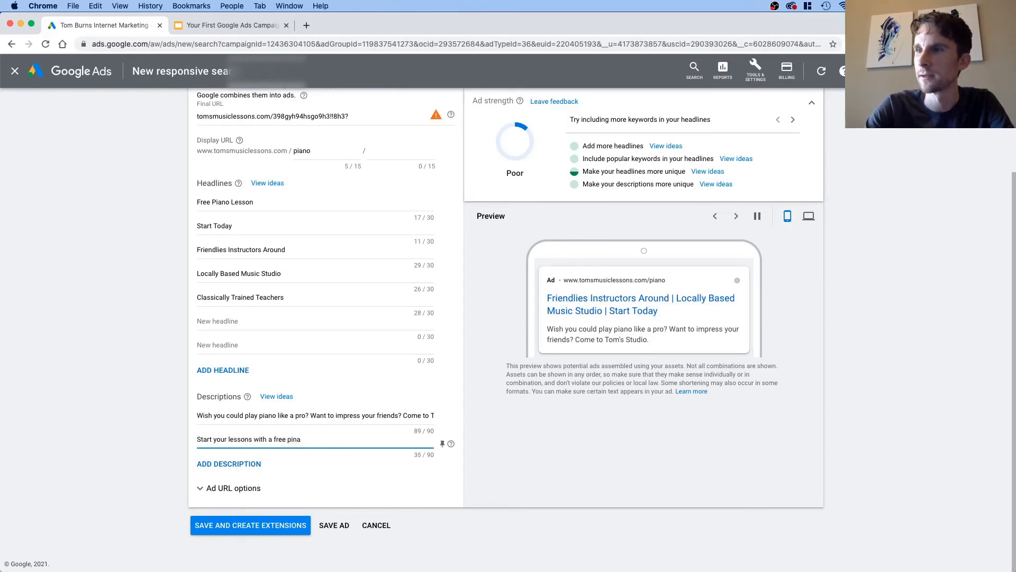
type("o lesson")
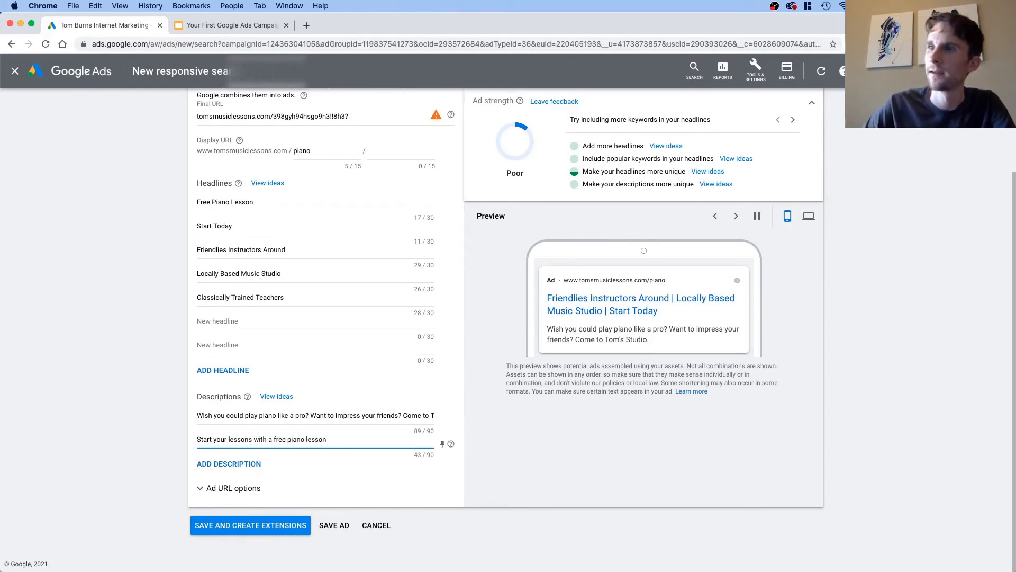
Step: Insert the correctly spelled words "no commitment" before "free piano lesson" in the second description
left_click(275, 439)
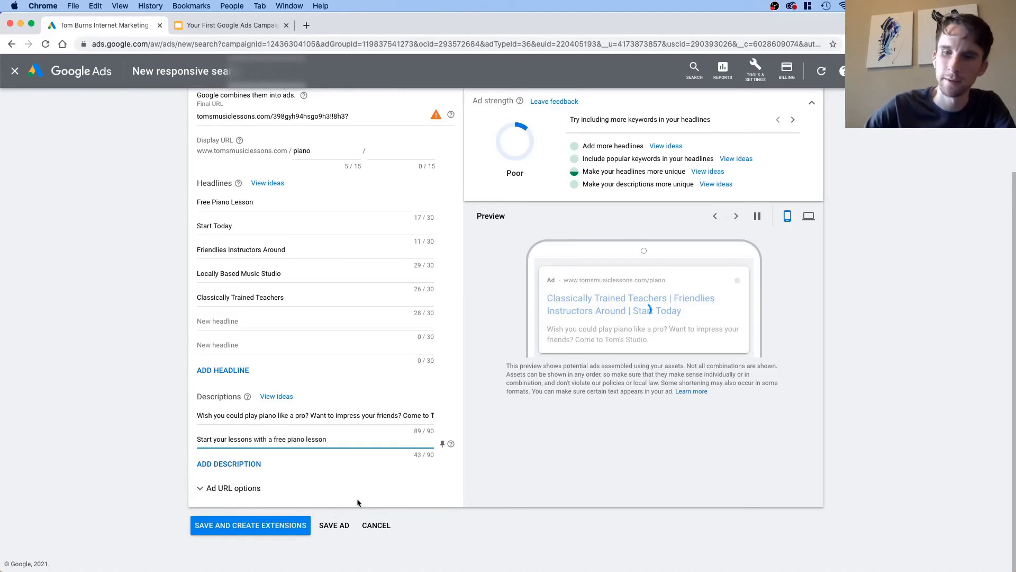
type("no")
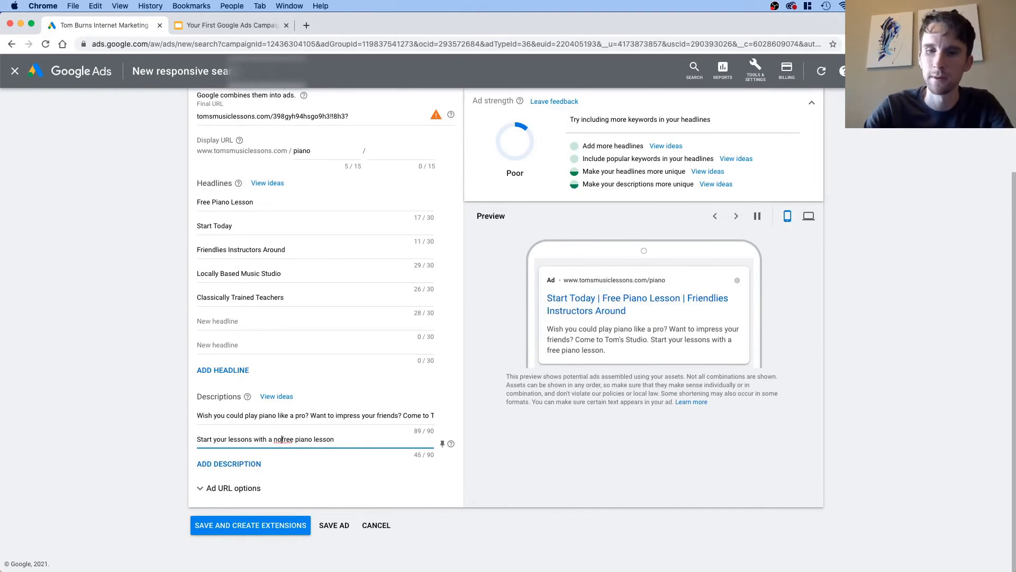
type("-comm")
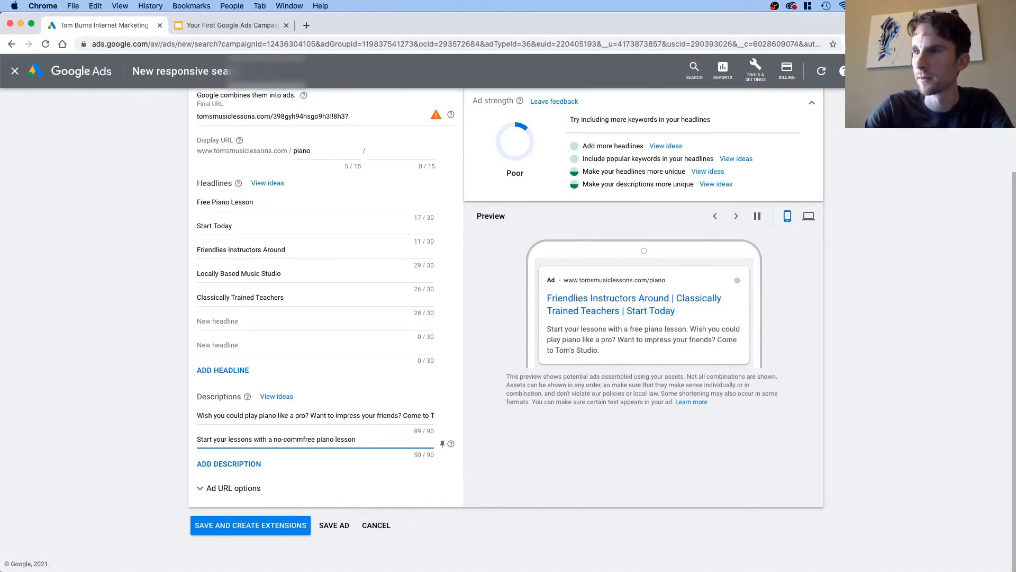
type("ittment")
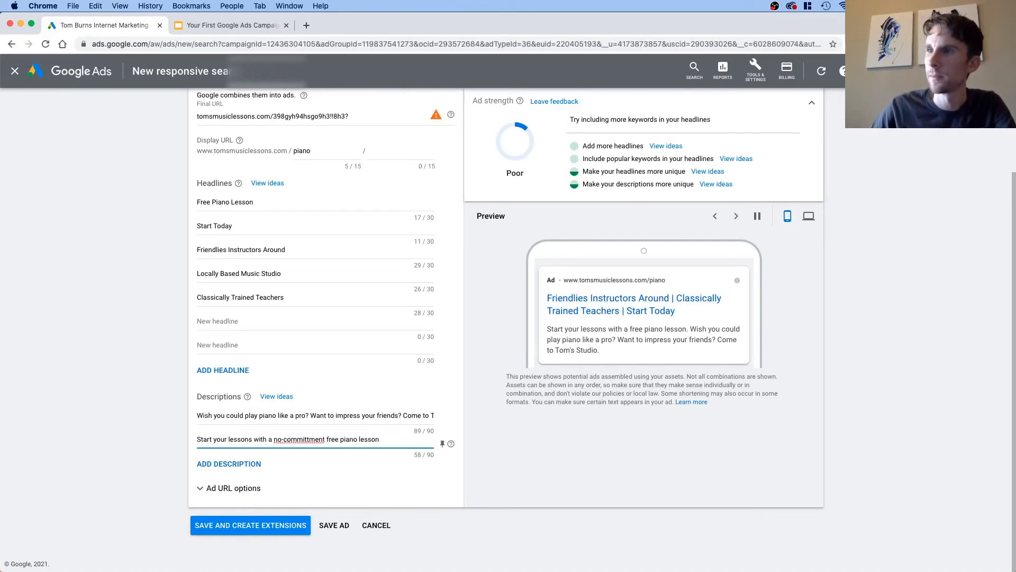
double_click(303, 437)
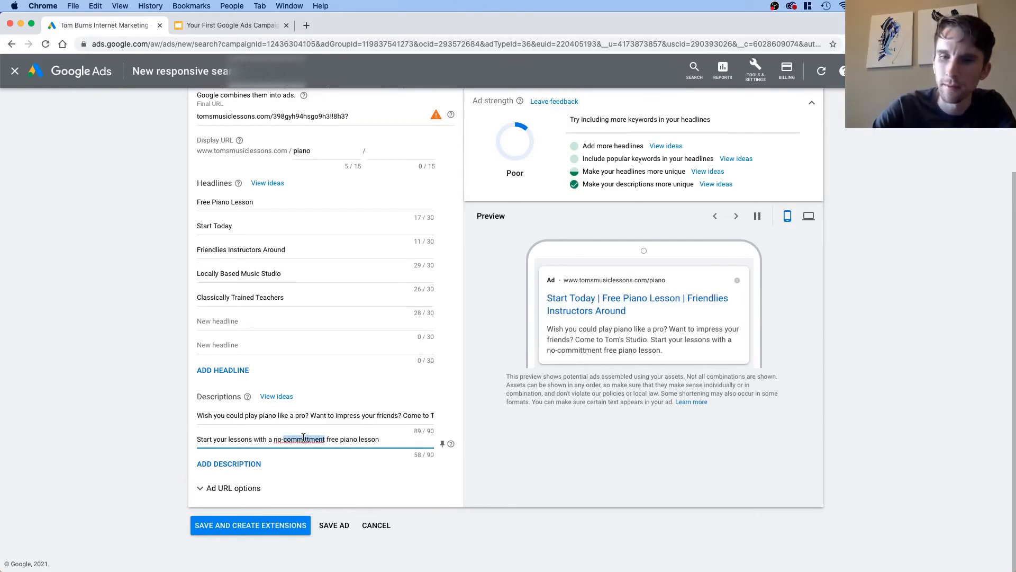
type("commitment")
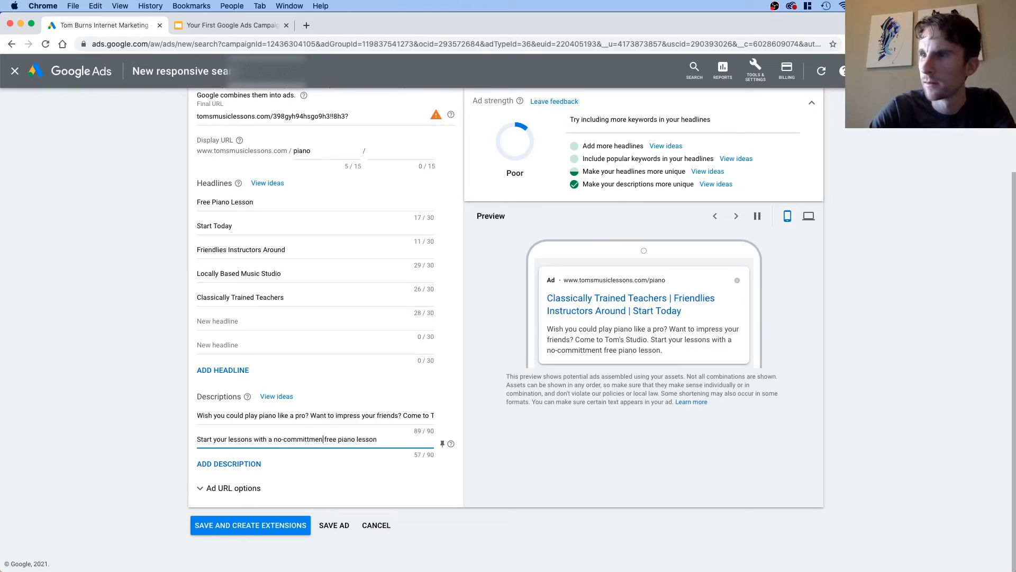
type("t")
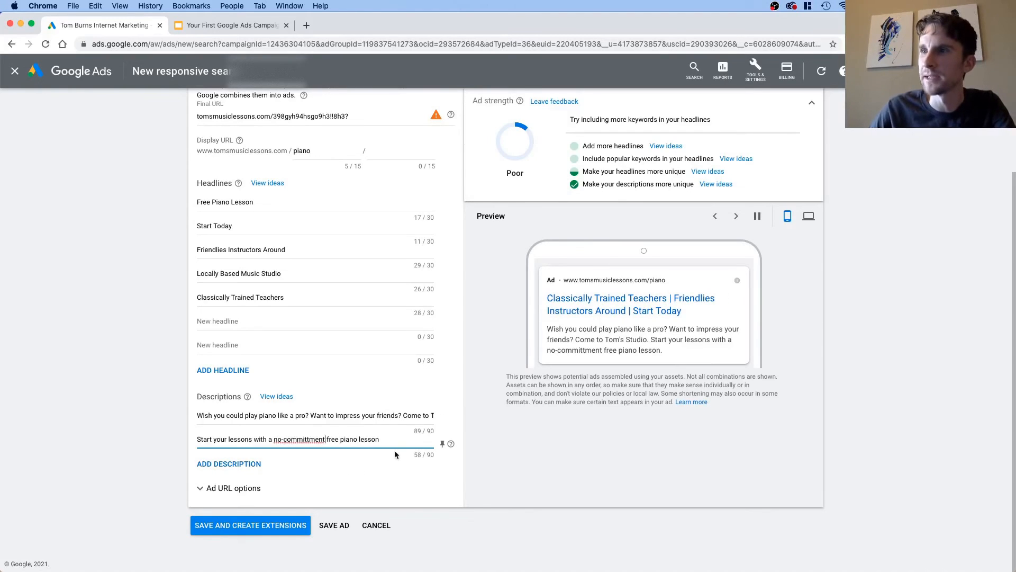
right_click(300, 438)
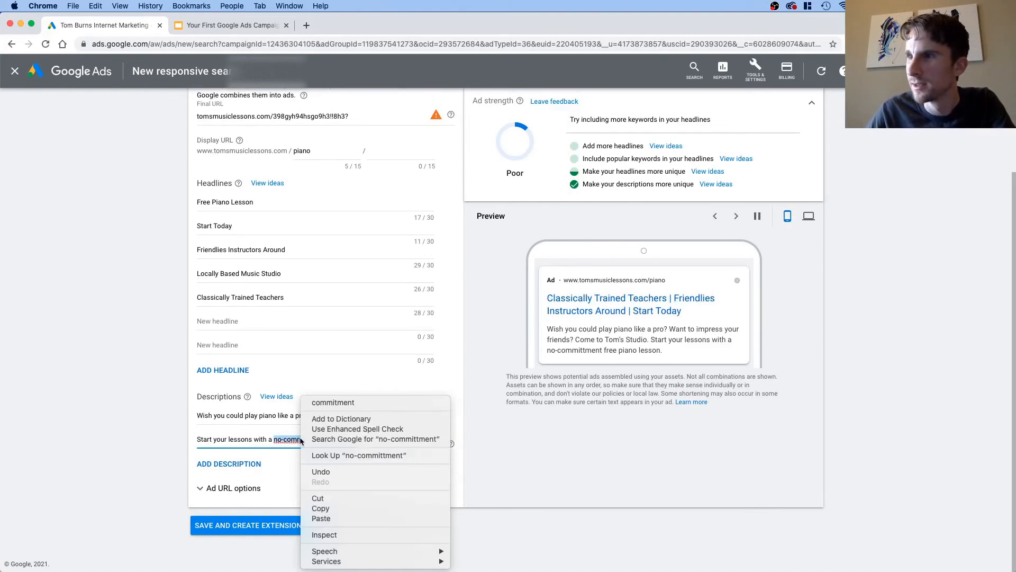
left_click(328, 405)
left_click(274, 439)
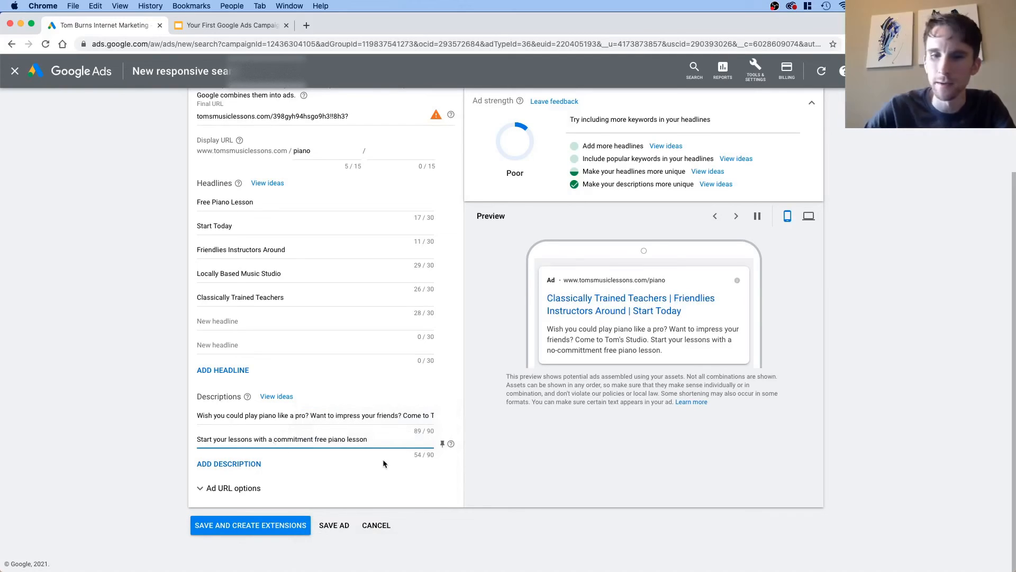
type("no")
Step: End the second description with "today." after "free piano lesson"
left_click(394, 440)
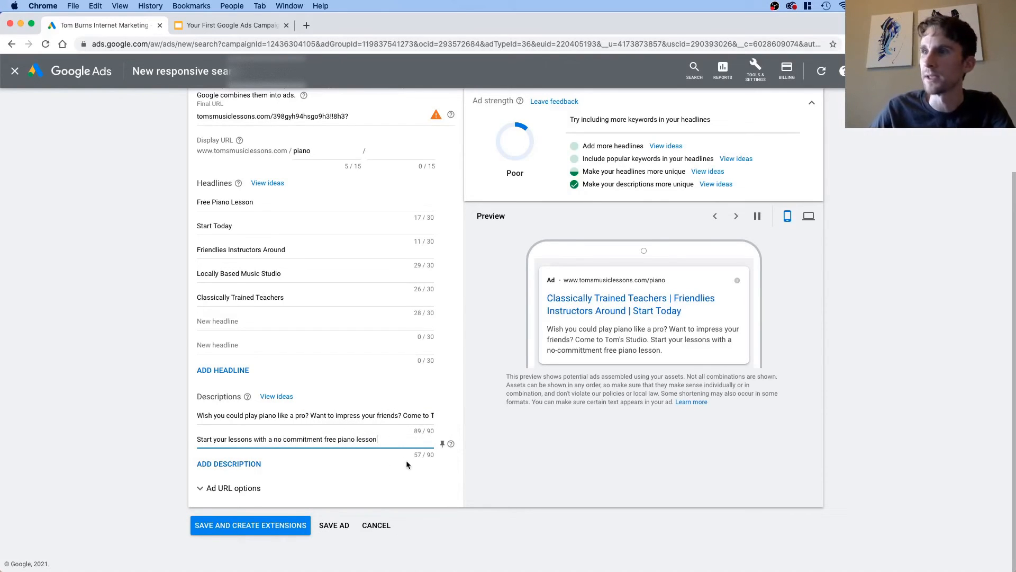
type("at your ea")
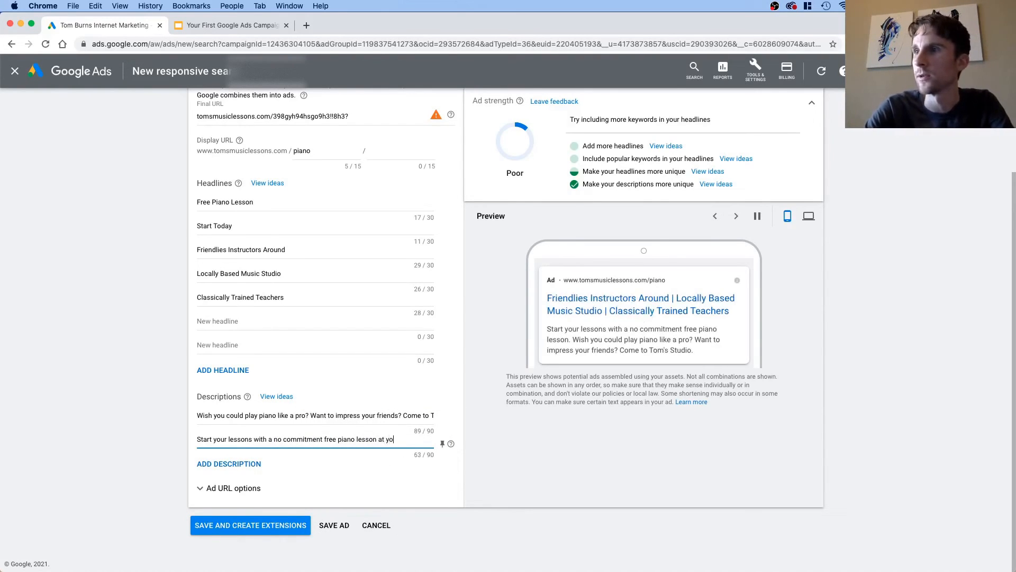
key("BackSpace")
key("BackSpace")
key("BackSpace")
key("BackSpace")
key("BackSpace")
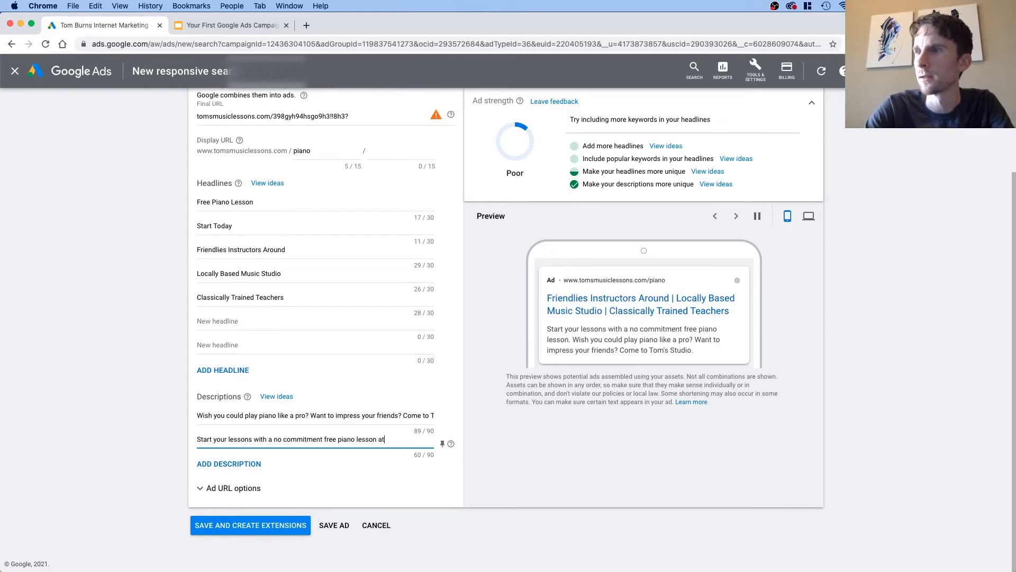
type("oday.")
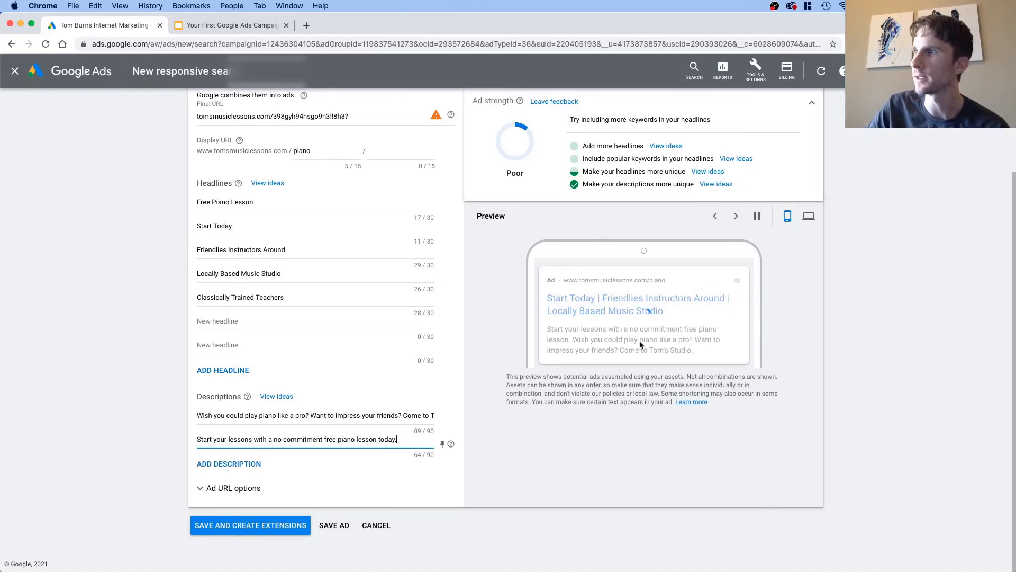
Step: Check the ad's desktop preview, and save the ad without adding a callout extension
left_click(808, 216)
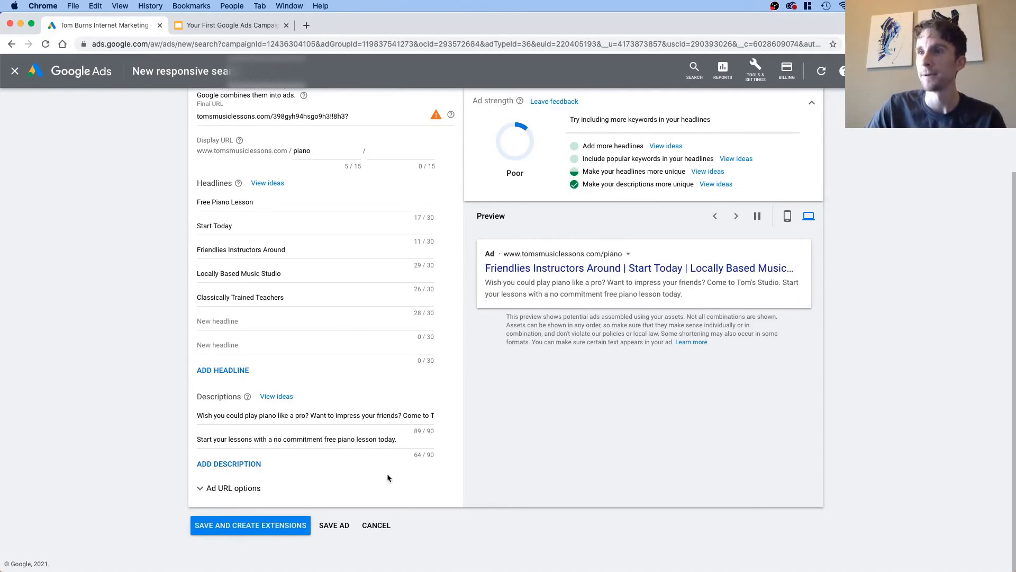
left_click(234, 527)
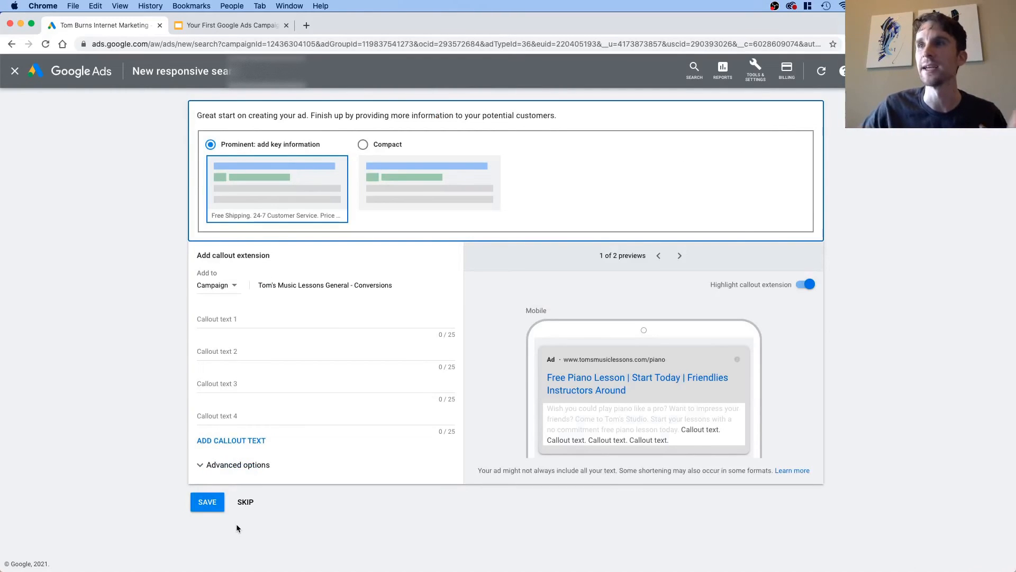
left_click(253, 506)
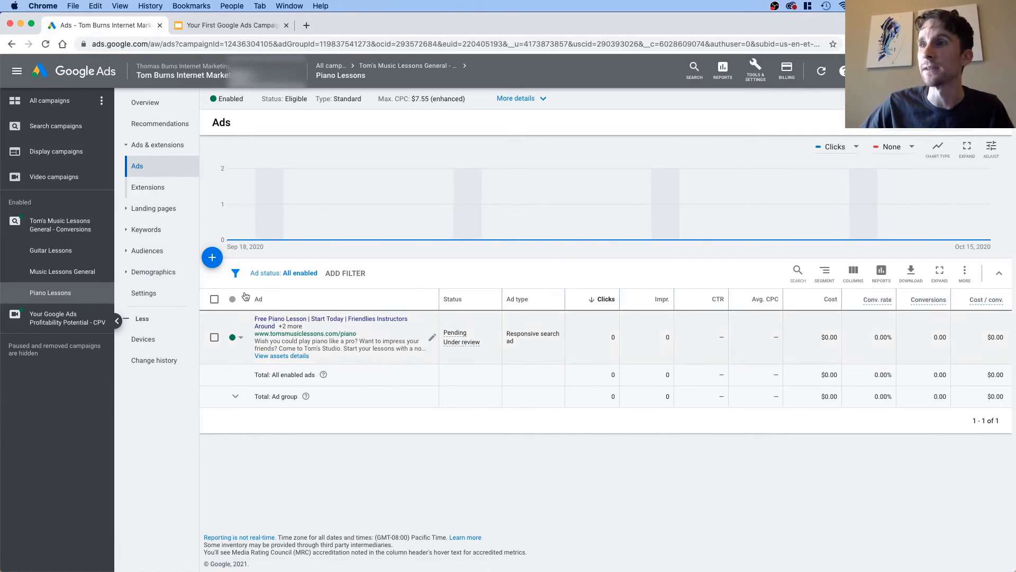
mouse_move(417, 349)
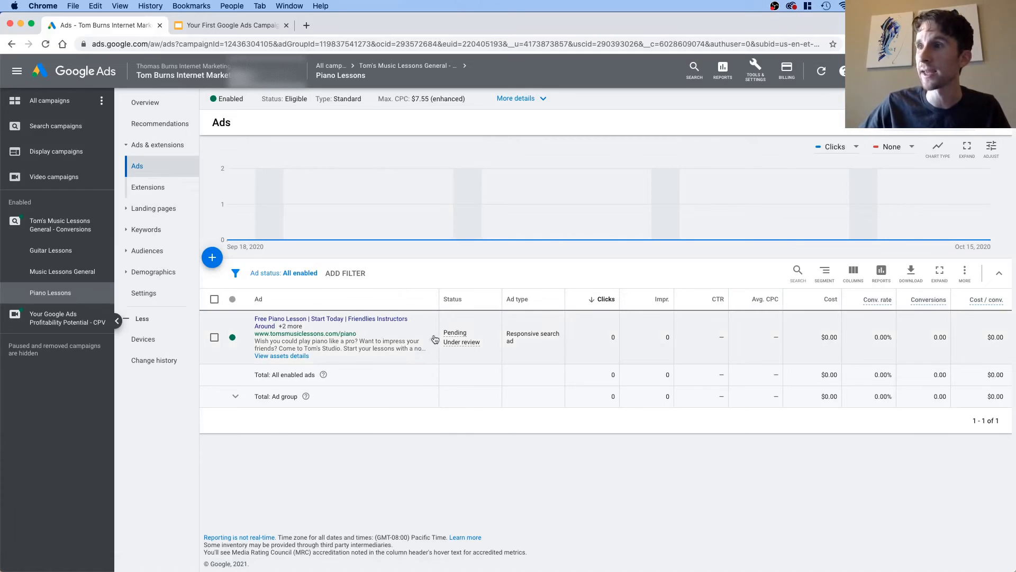
left_click(433, 339)
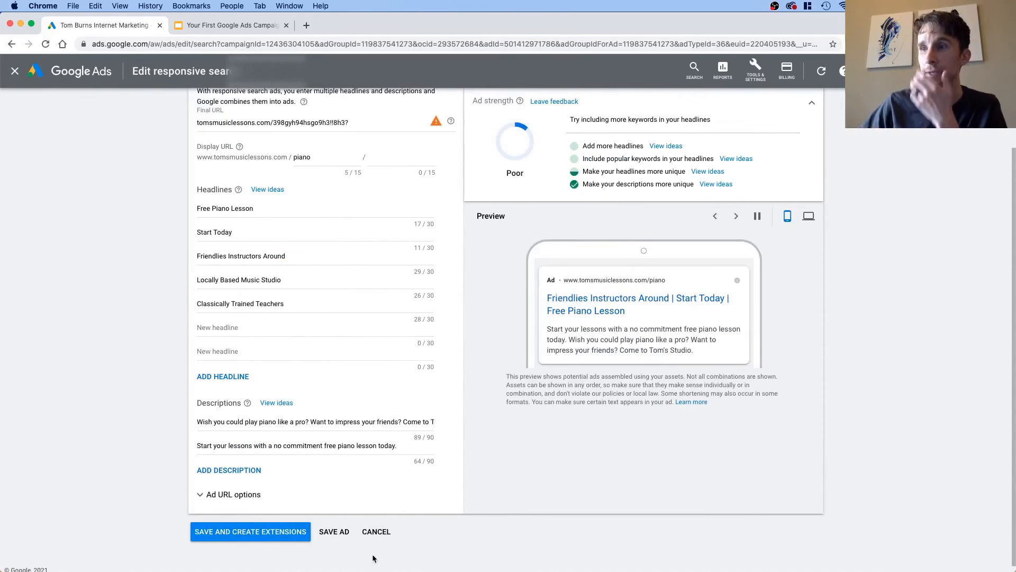
left_click(376, 532)
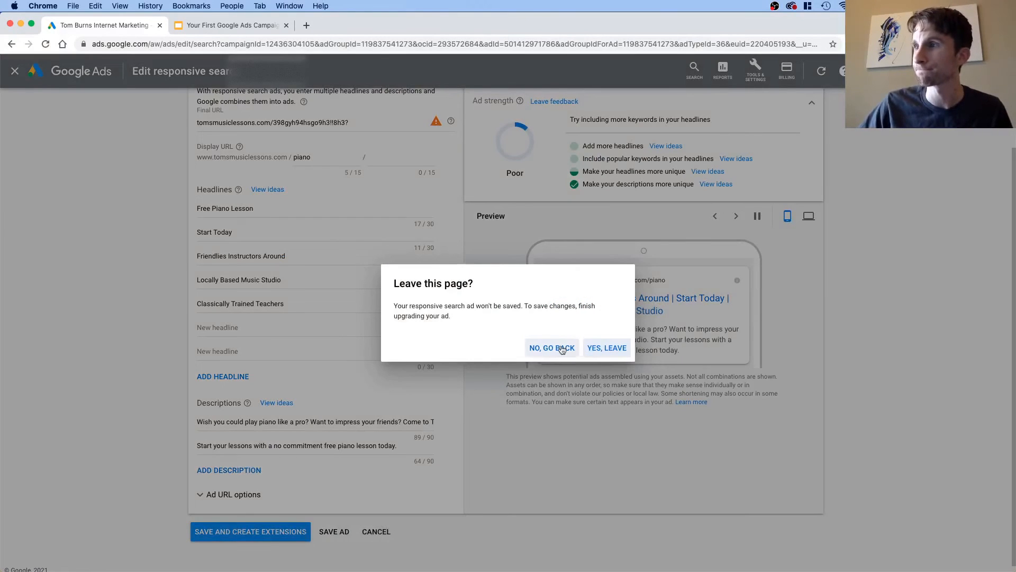
left_click(608, 347)
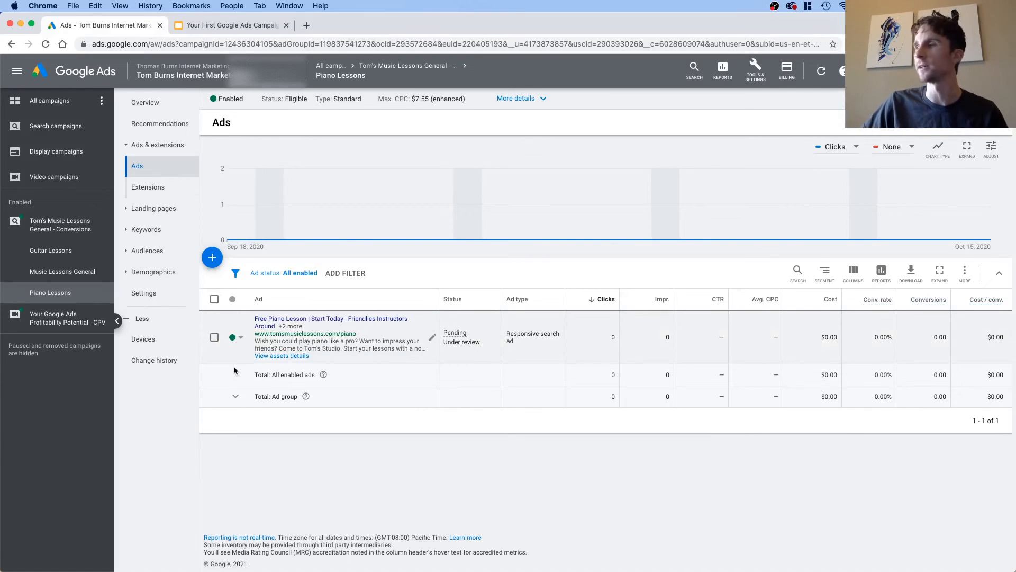
Step: Copy the responsive search ad in the Piano Lessons ad group and clear the selection
left_click(215, 338)
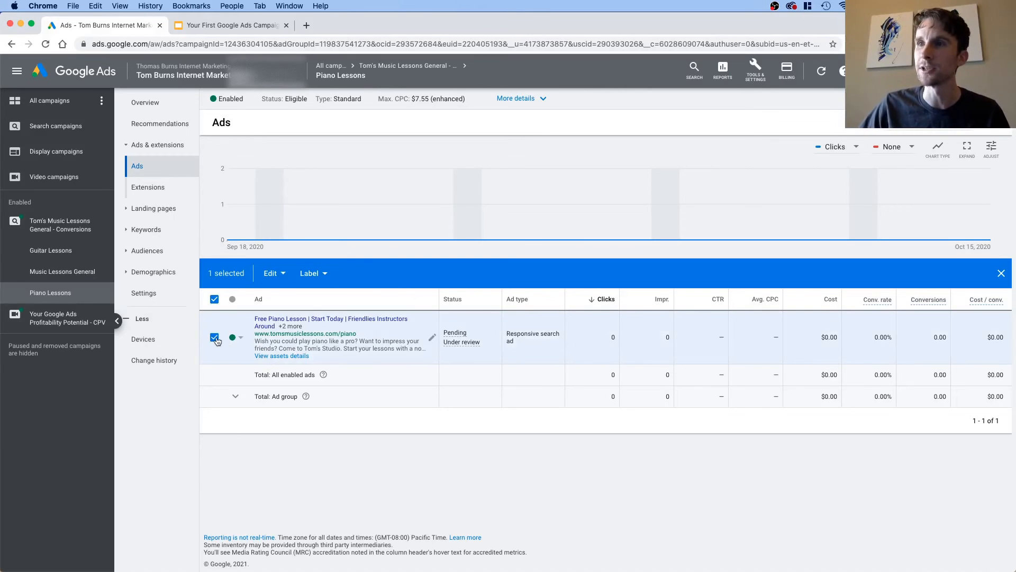
left_click(273, 274)
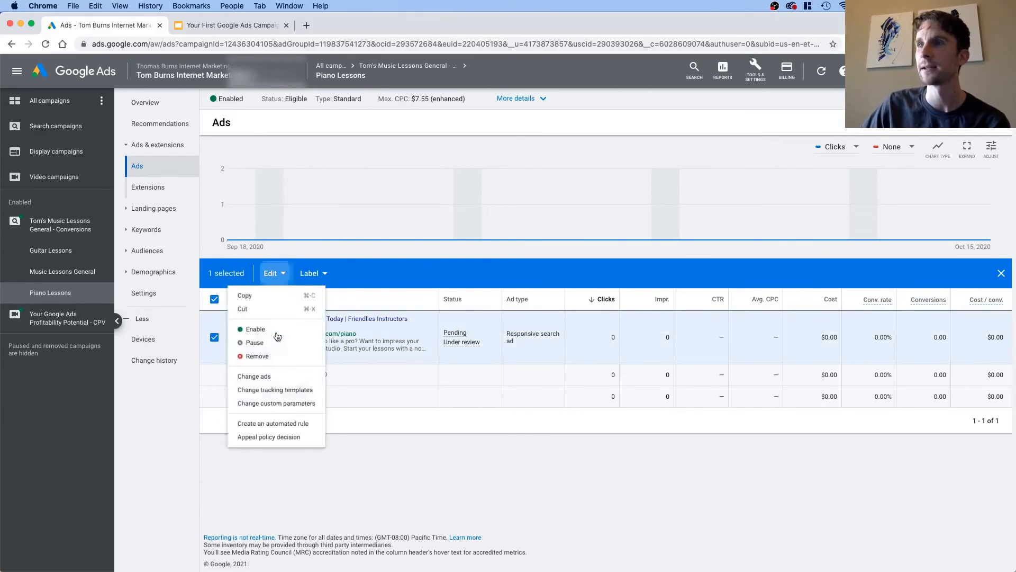
left_click(233, 297)
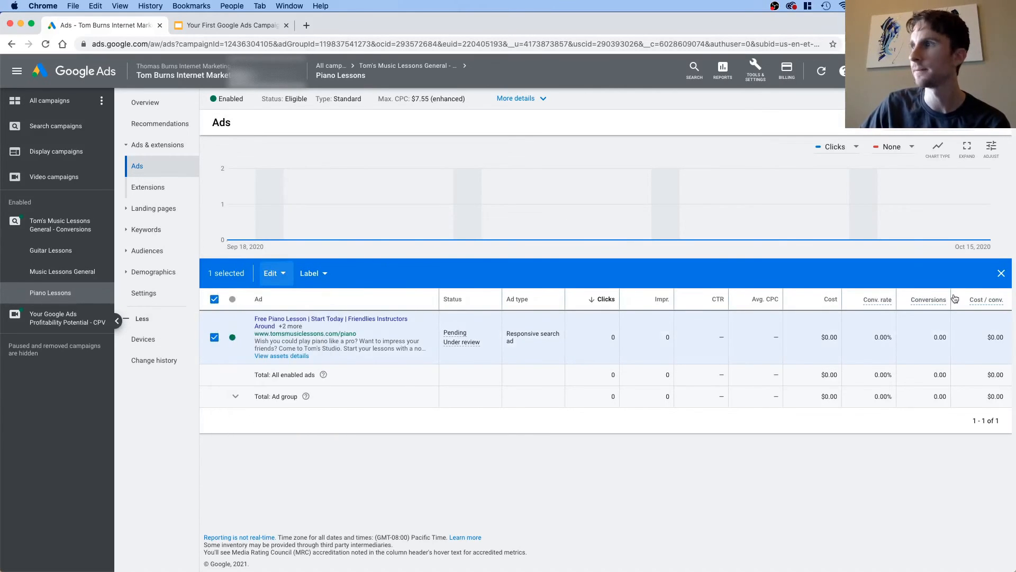
left_click(1001, 274)
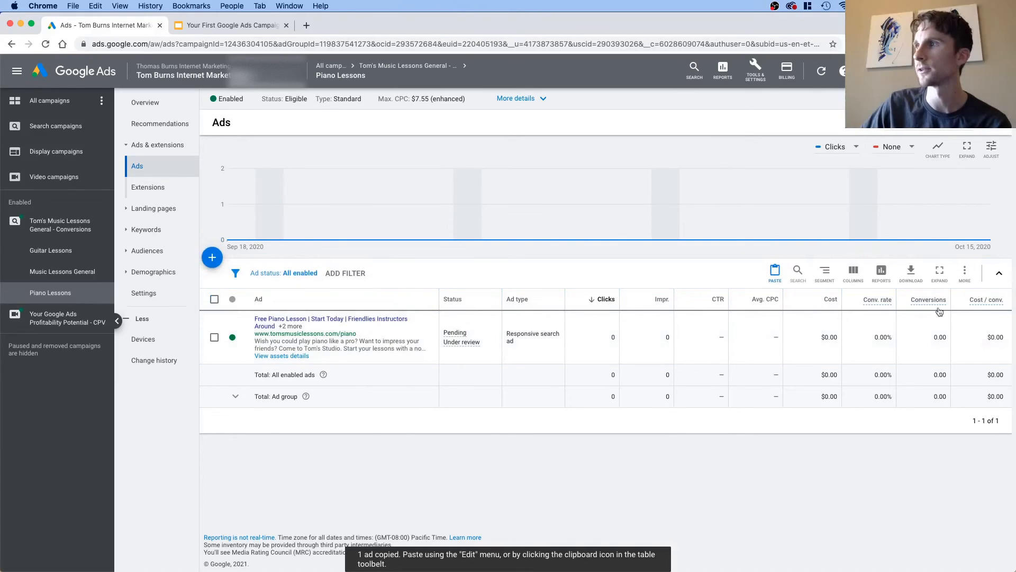
Step: Paste the copied ad into the Piano Lessons ad group of Tom's Music Lessons General - Conversions, creating a duplicate if it already exists
left_click(782, 280)
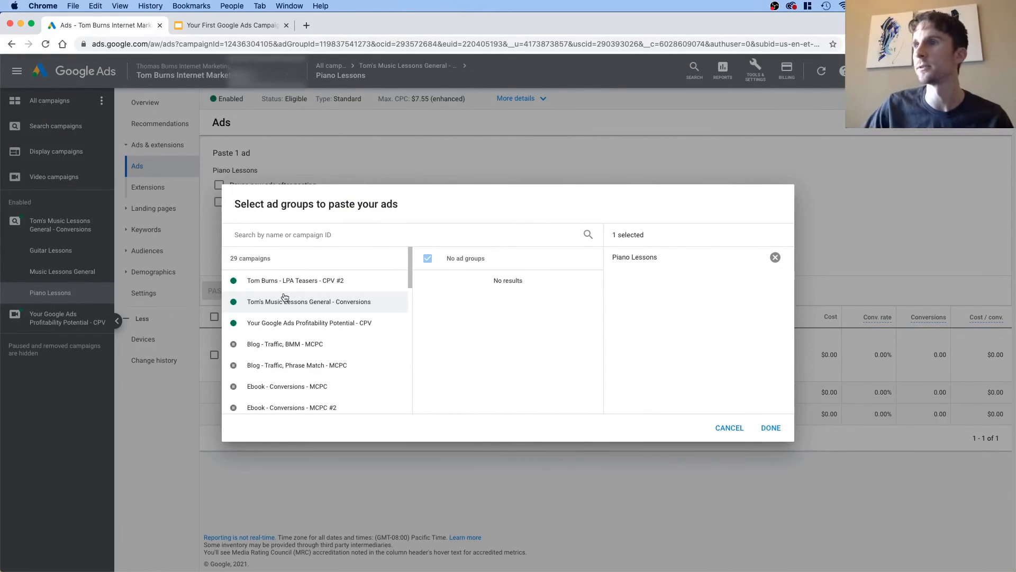
left_click(303, 307)
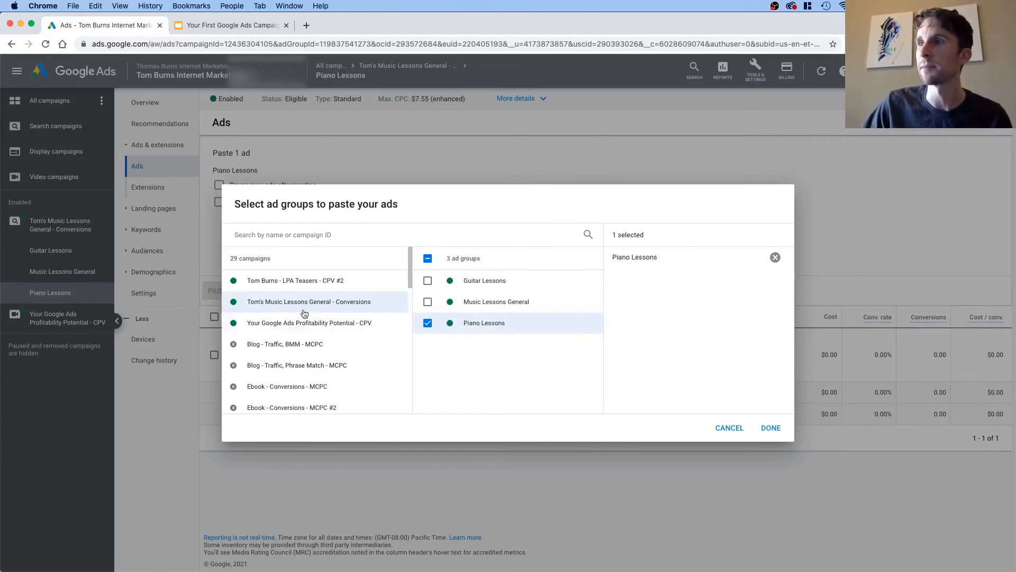
left_click(770, 428)
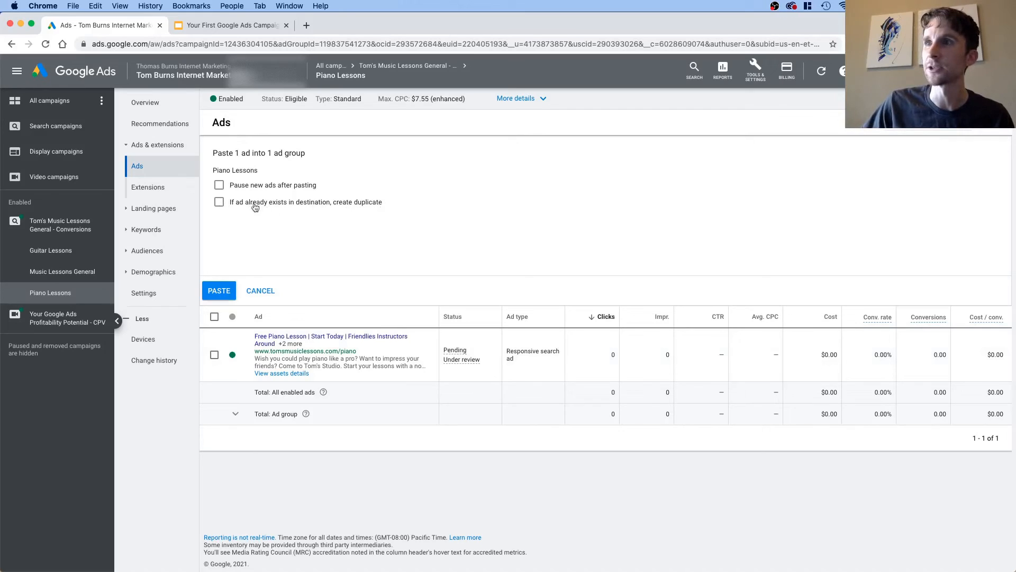
left_click(219, 203)
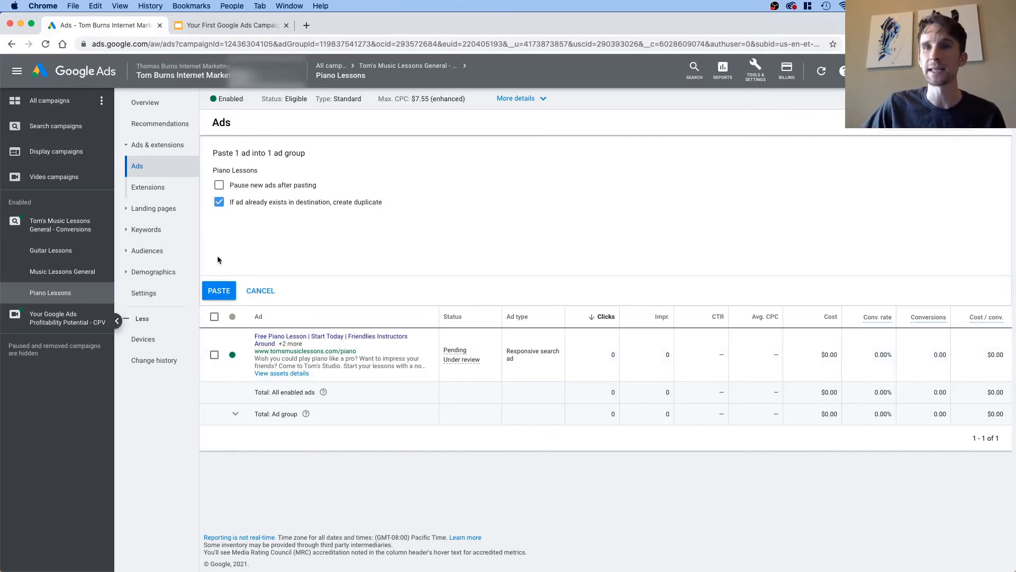
left_click(216, 294)
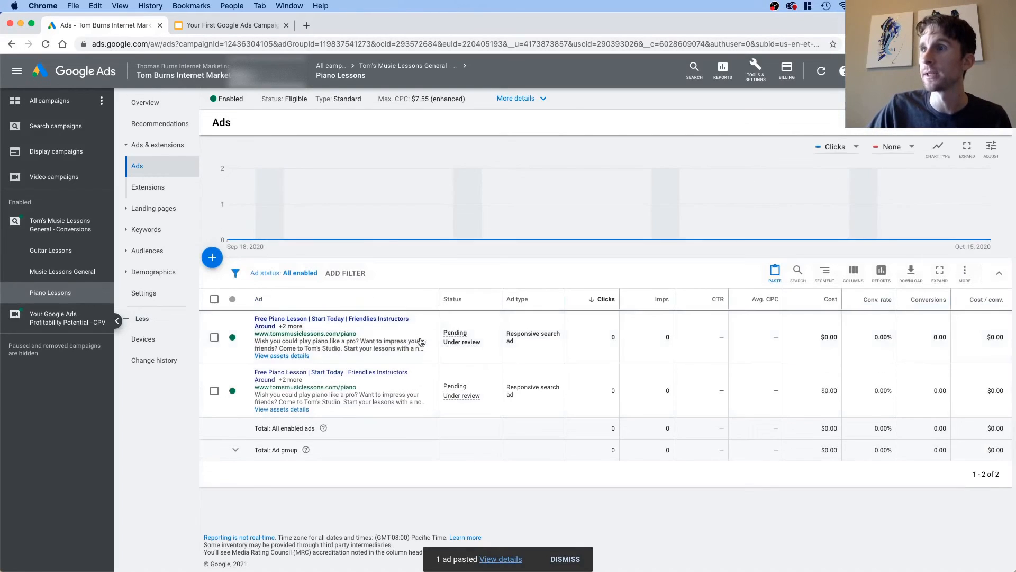
Step: Open the first Piano Lessons ad for editing, review its headlines and descriptions, and leave the editor without saving
left_click(433, 339)
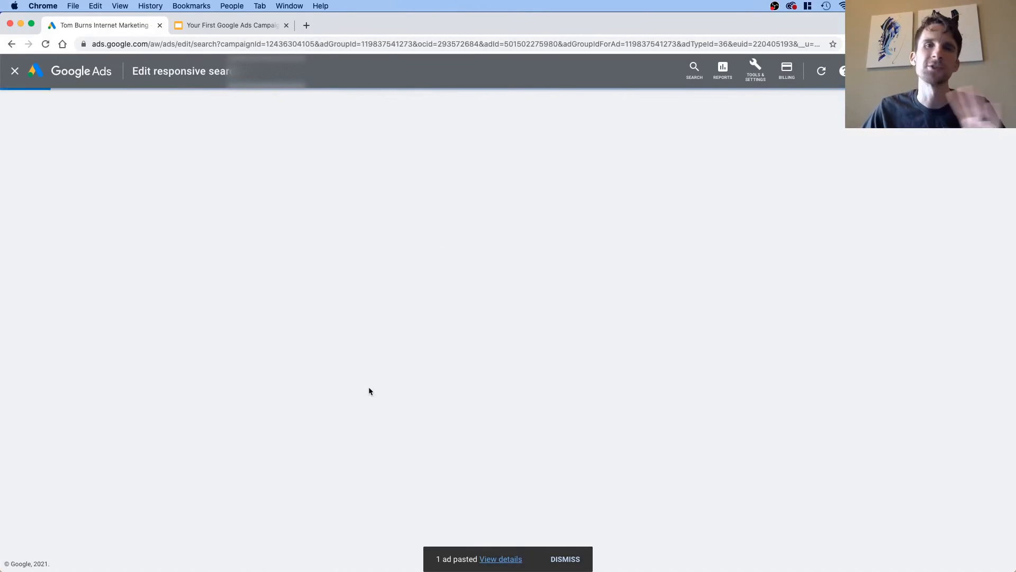
scroll(341, 392, "down", 3)
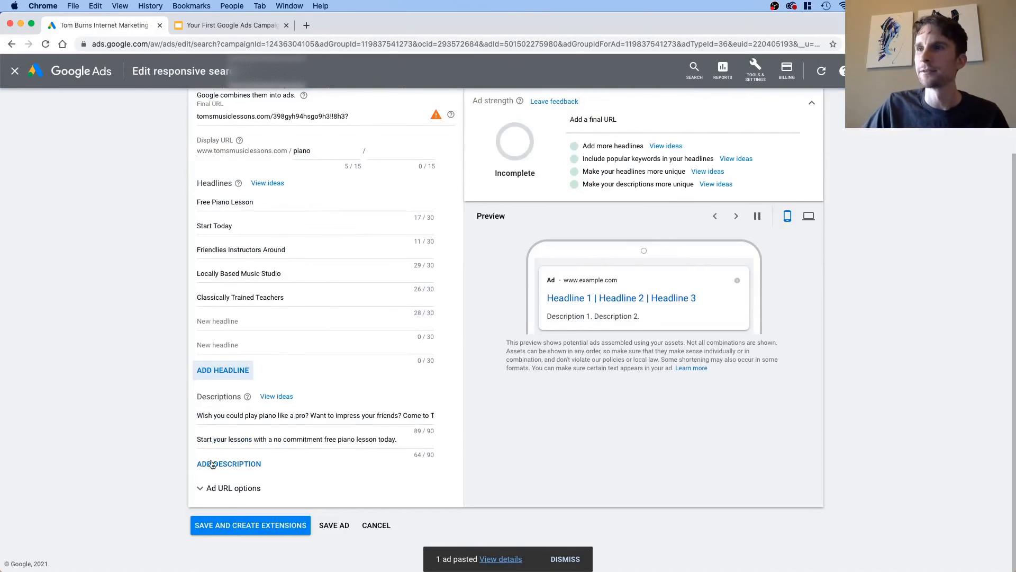
left_click(376, 525)
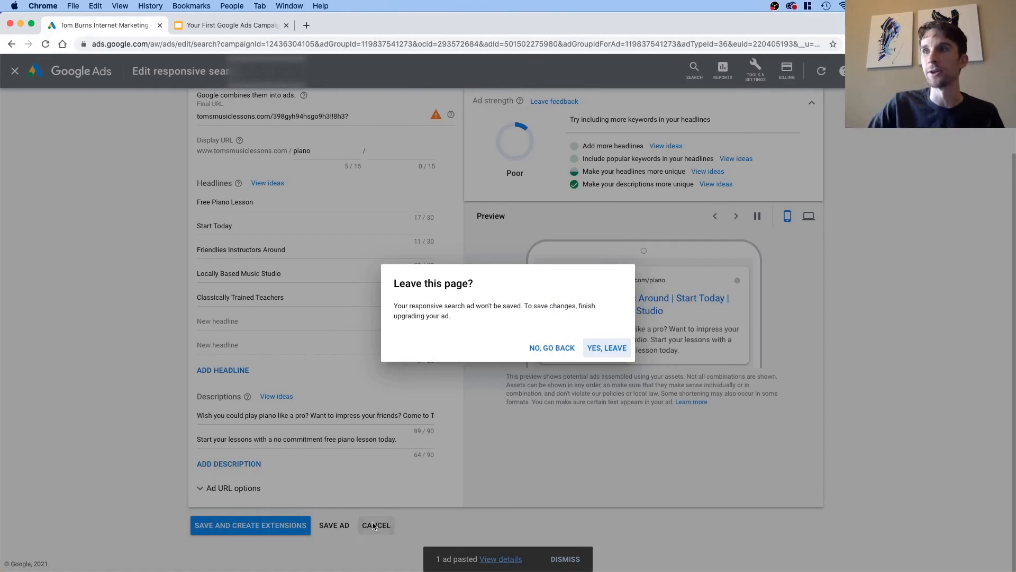
left_click(606, 349)
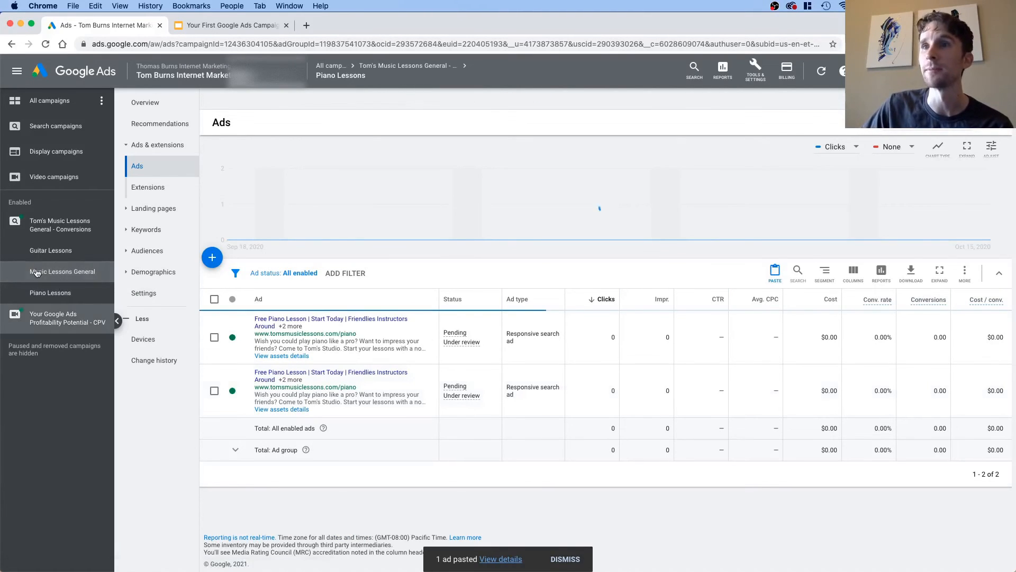
Step: View the ads of the Music Lessons General and Guitar Lessons ad groups, and those of the whole Tom's Music Lessons General - Conversions campaign
left_click(94, 274)
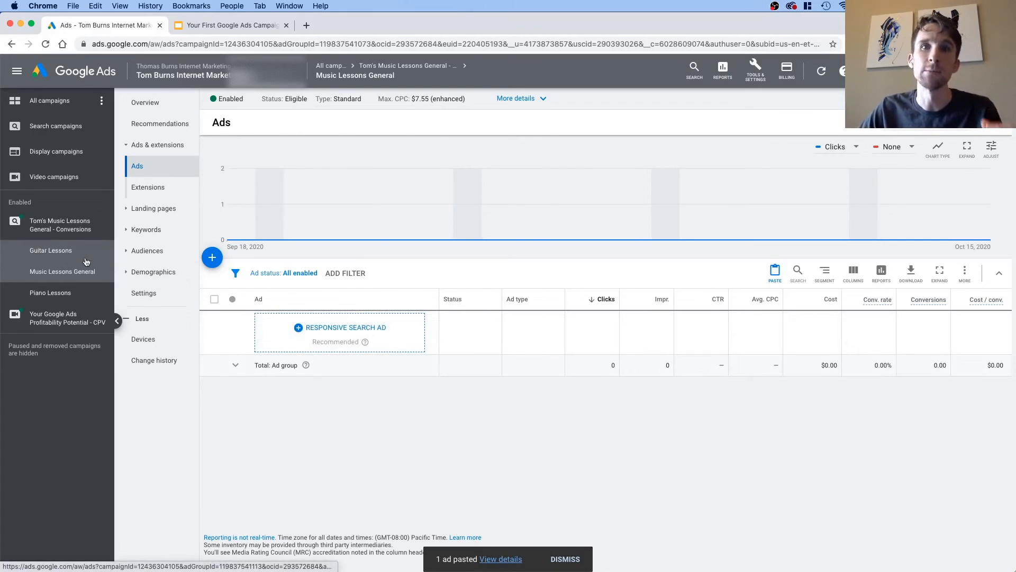
left_click(57, 255)
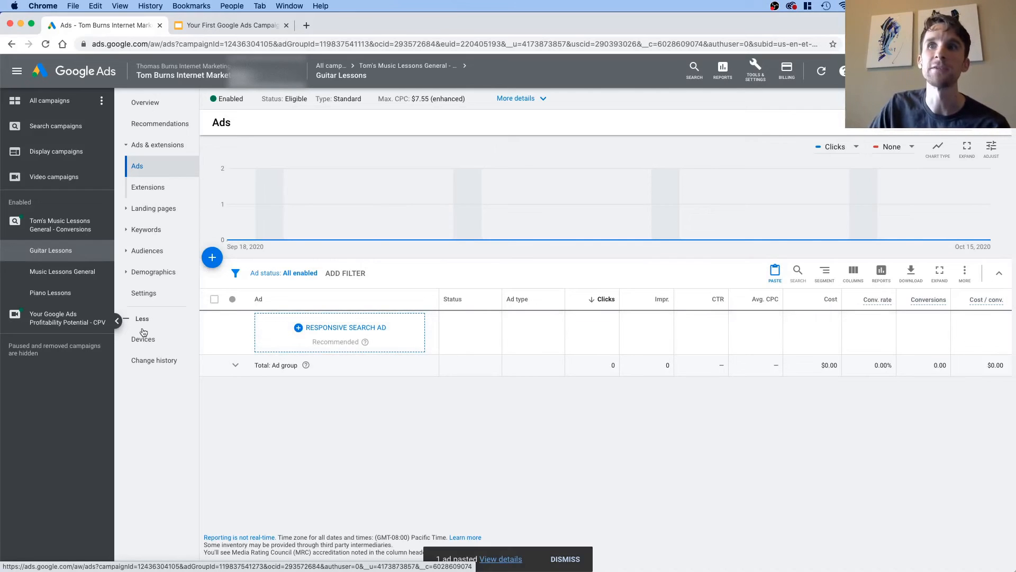
left_click(60, 226)
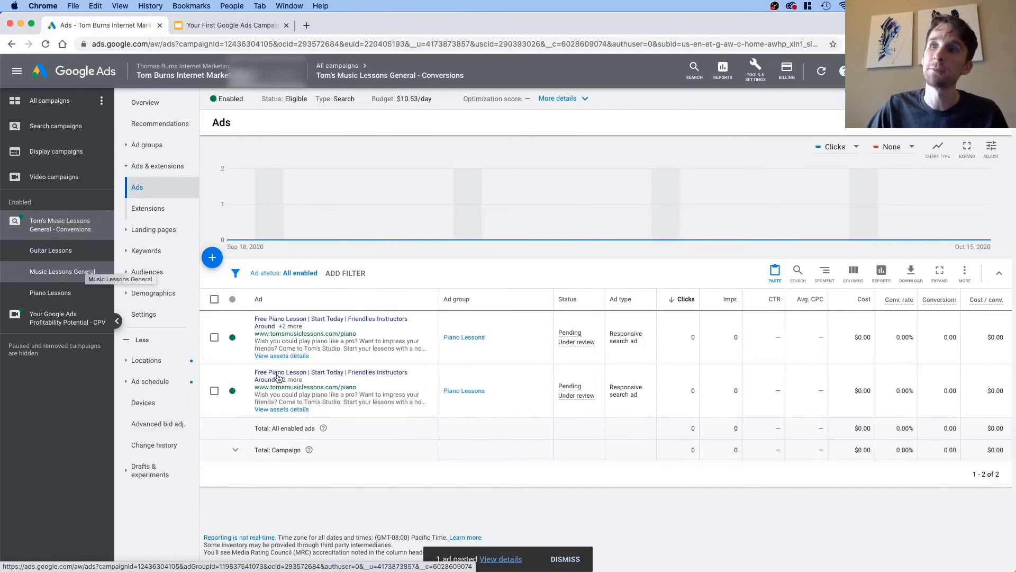
Step: Check the first ad's enable and pause options without changing them, and examine its review status
left_click(232, 337)
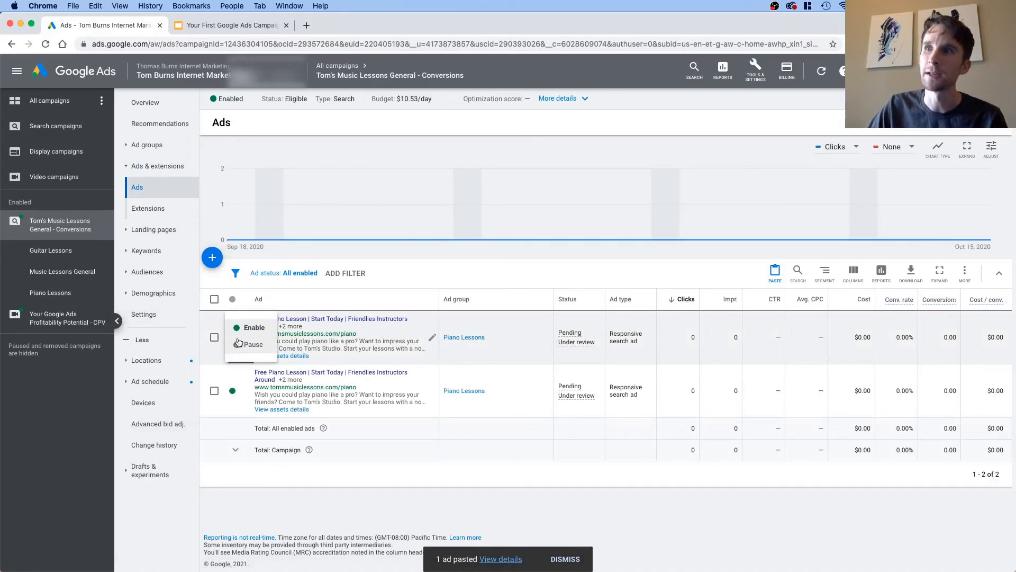
left_click(237, 364)
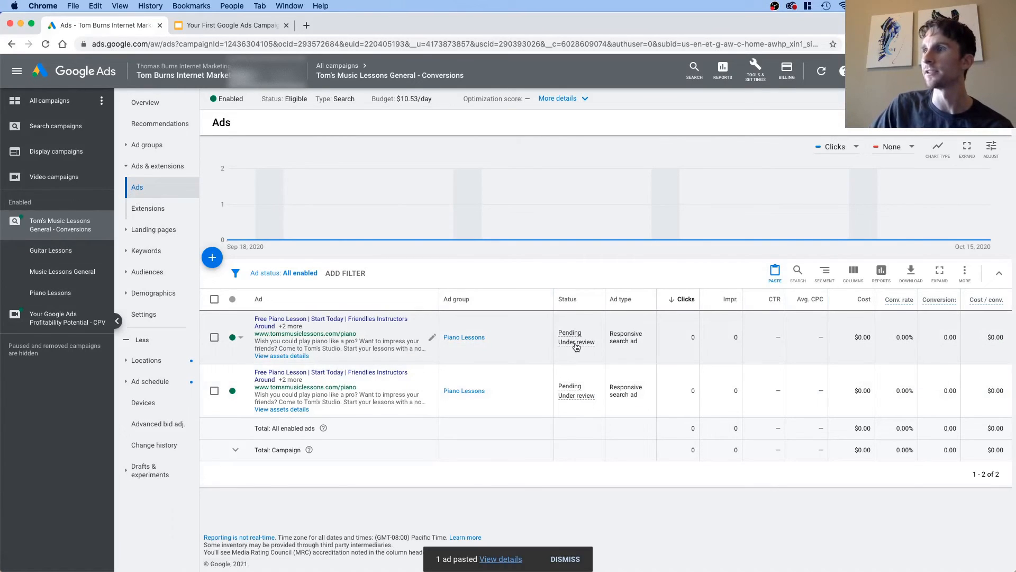
mouse_move(571, 344)
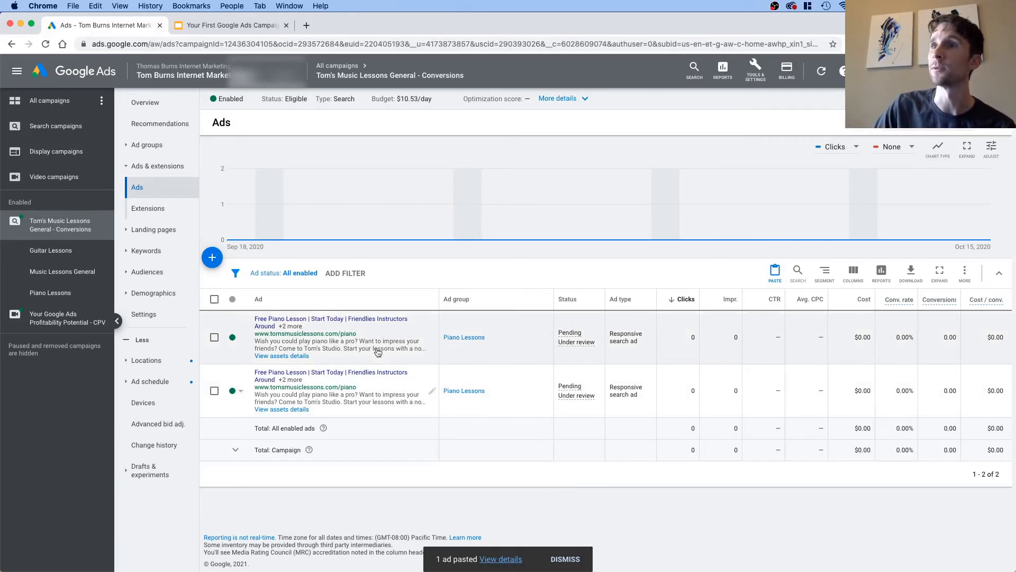
Step: View the list of campaigns for the whole account
left_click(41, 101)
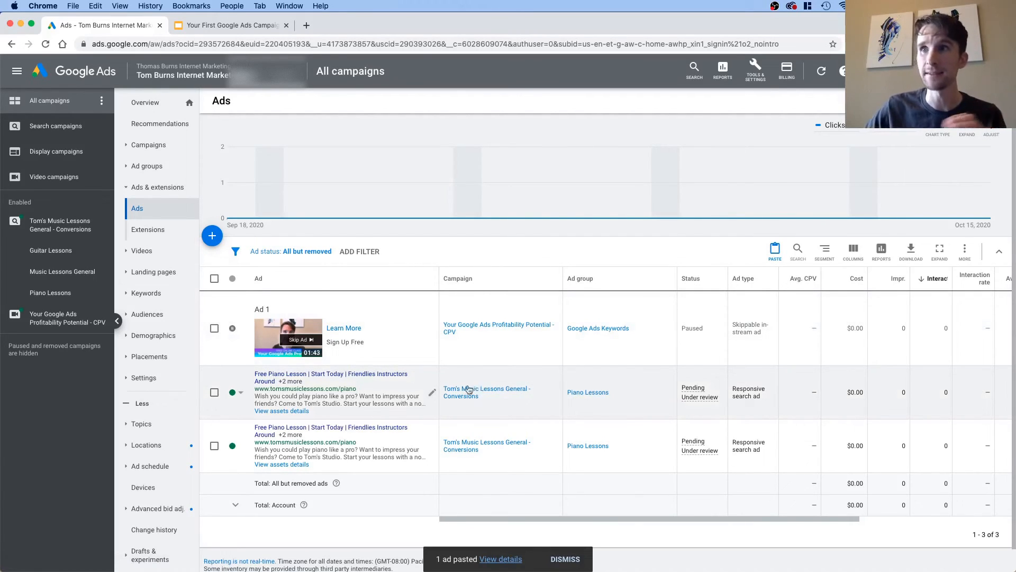
left_click(141, 147)
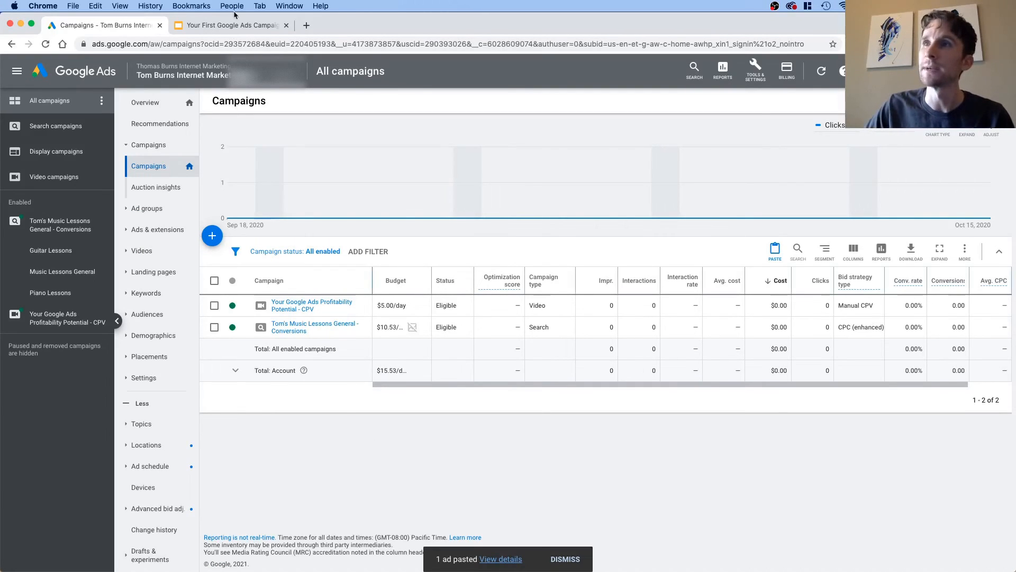
Step: Switch to the Your First Google Ads Campaign presentation in Google Slides and advance to the next slide
left_click(236, 28)
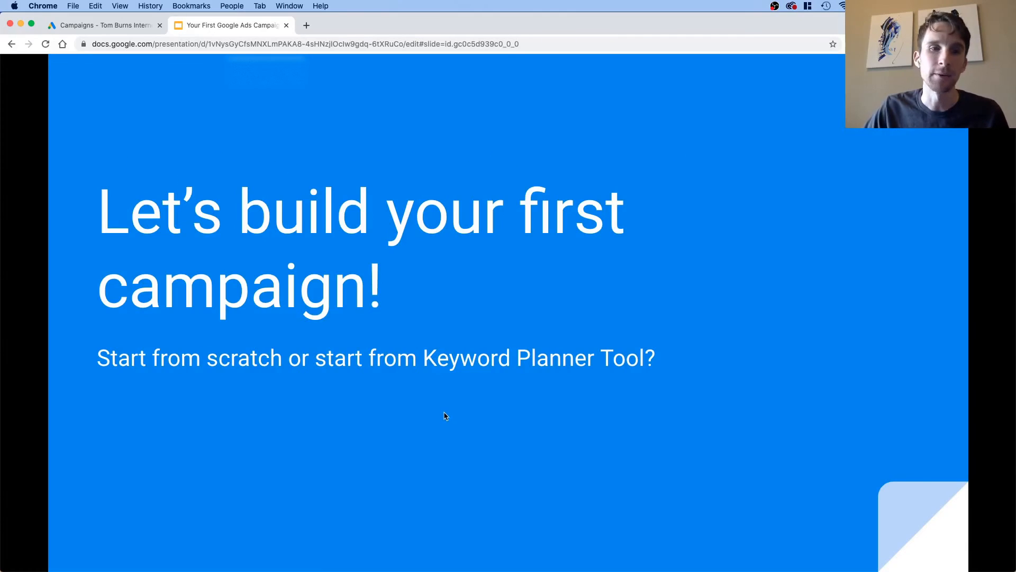
left_click(444, 411)
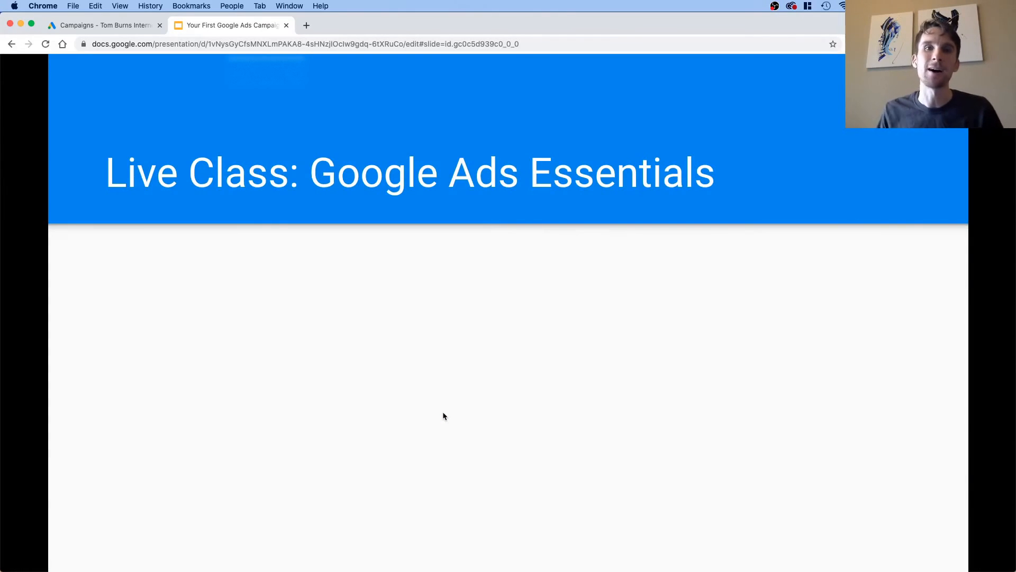